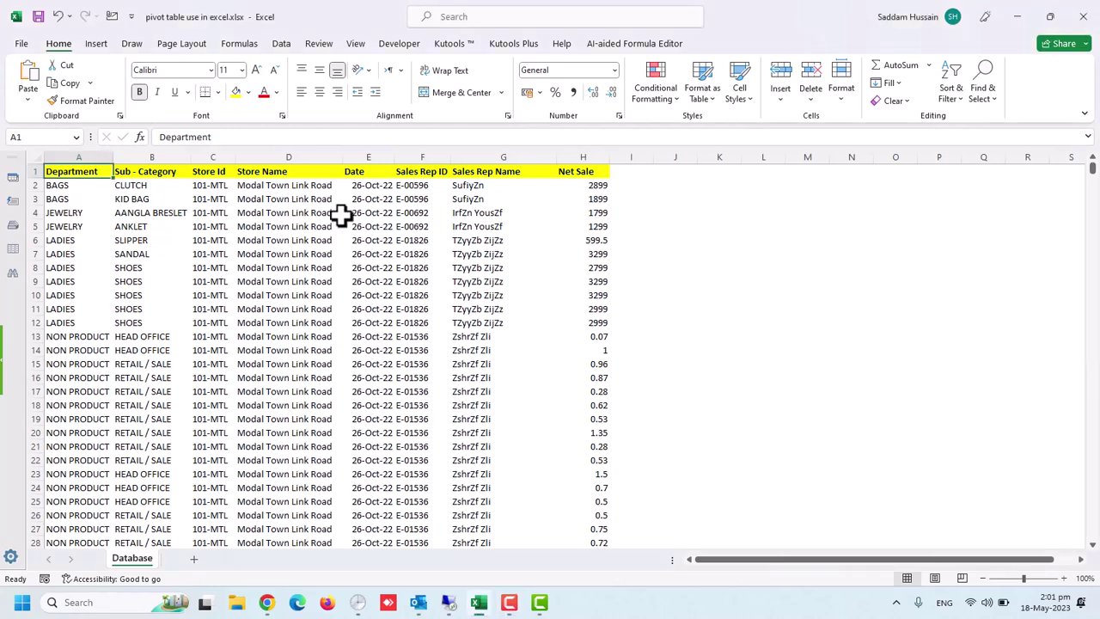
- Select the Database header row and all records down to the last row, then return to A1
{"action": "left_click", "coordinate": [295, 170]}
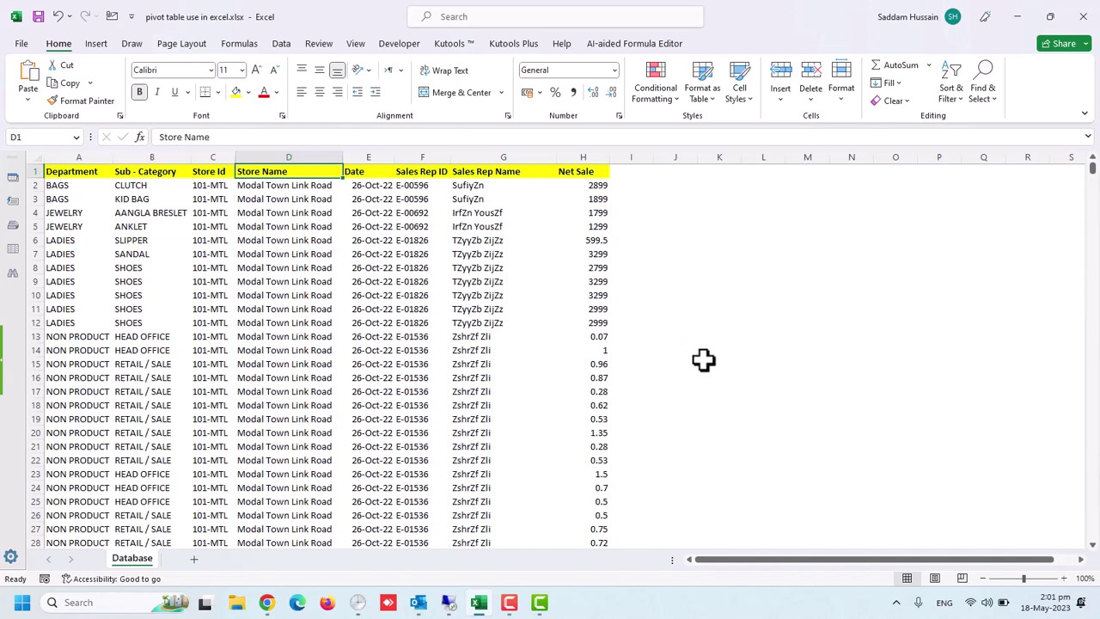
{"action": "key", "text": "ctrl+Home"}
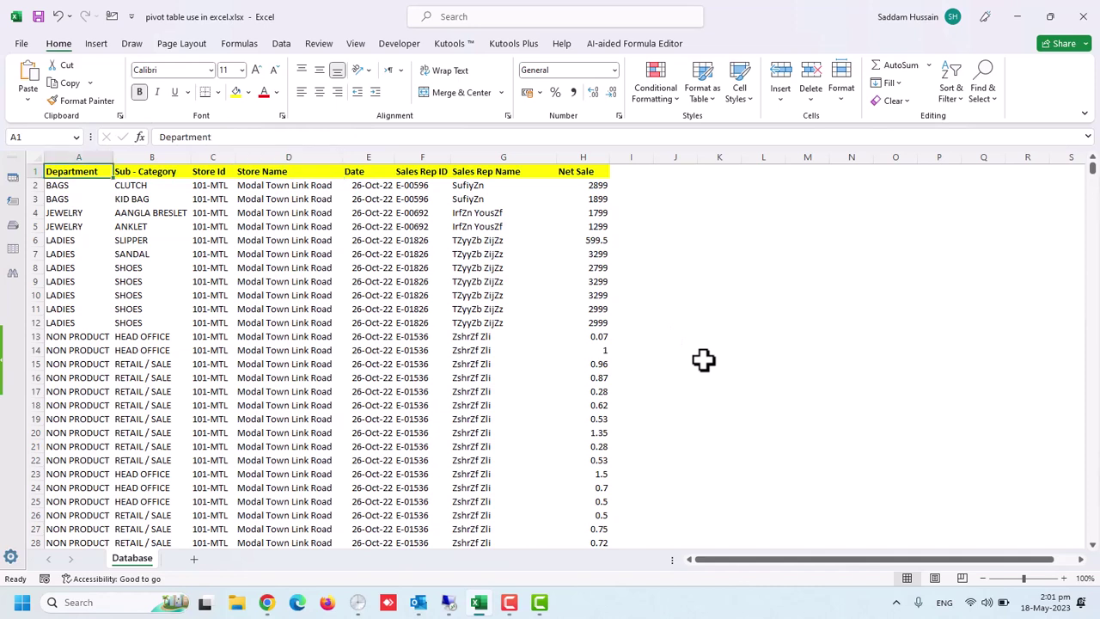
{"action": "key", "text": "ctrl+shift+Right"}
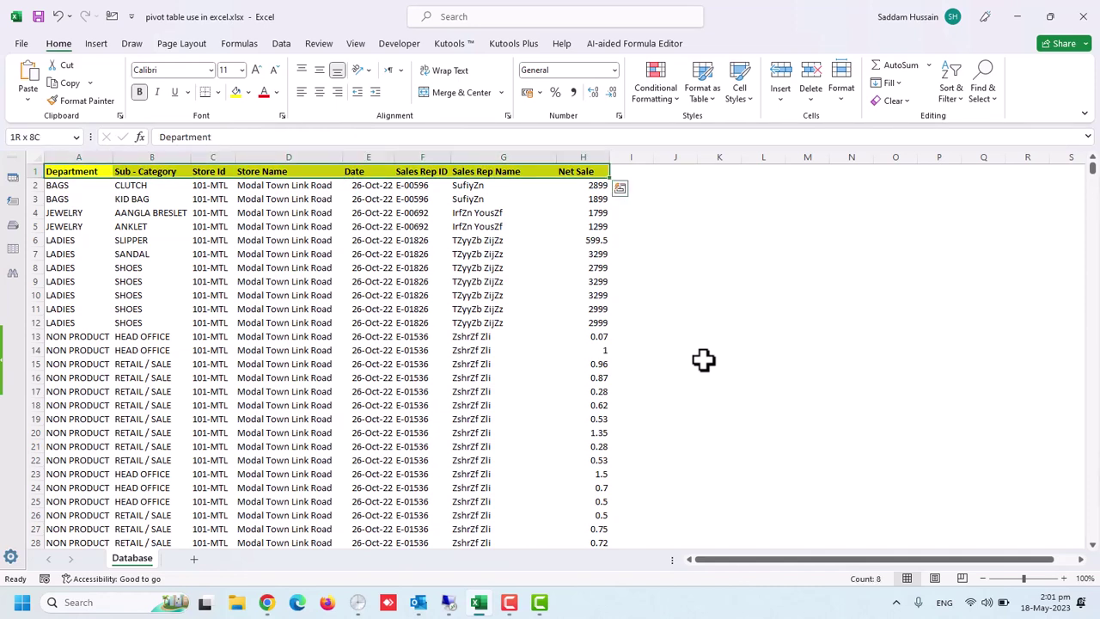
{"action": "key", "text": "ctrl+shift+Down"}
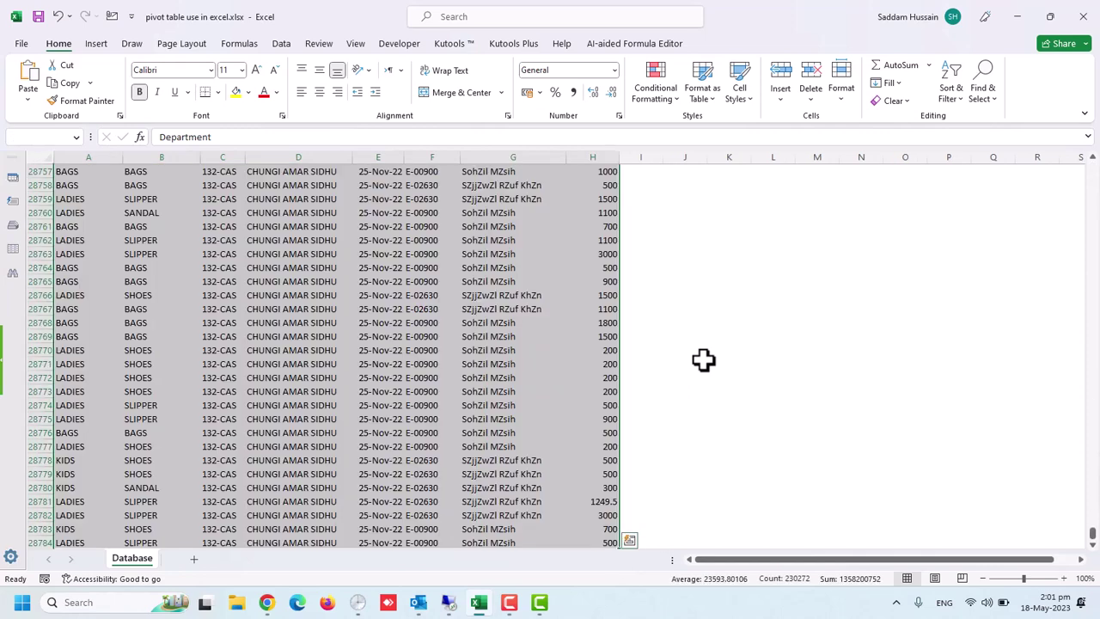
{"action": "key", "text": "ctrl+Home"}
{"action": "key", "text": "ctrl+Down"}
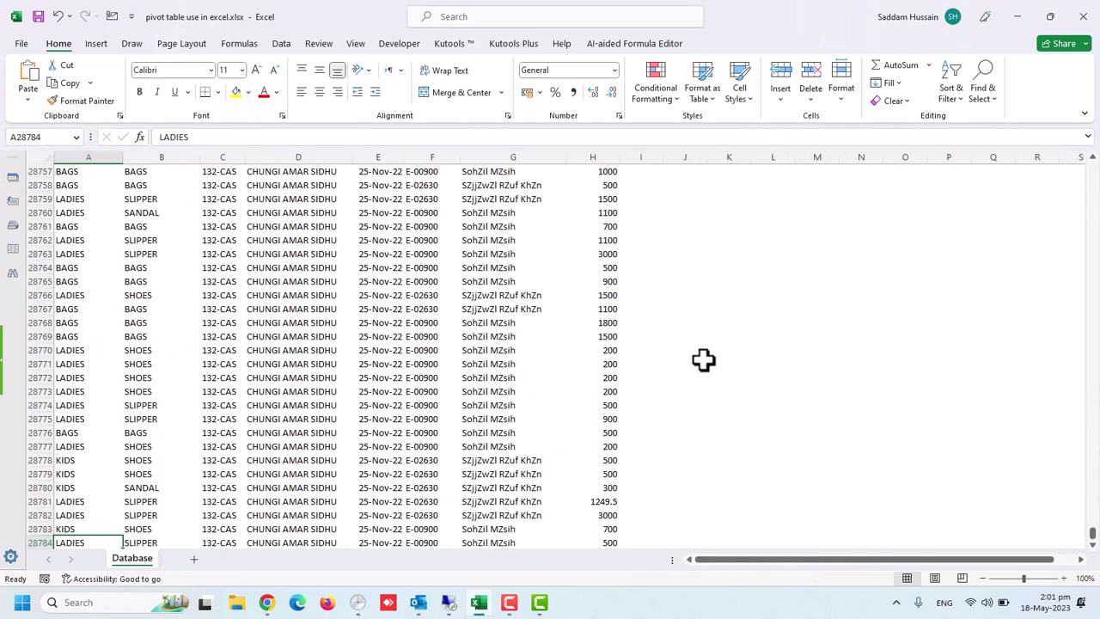
{"action": "key", "text": "ctrl+Home"}
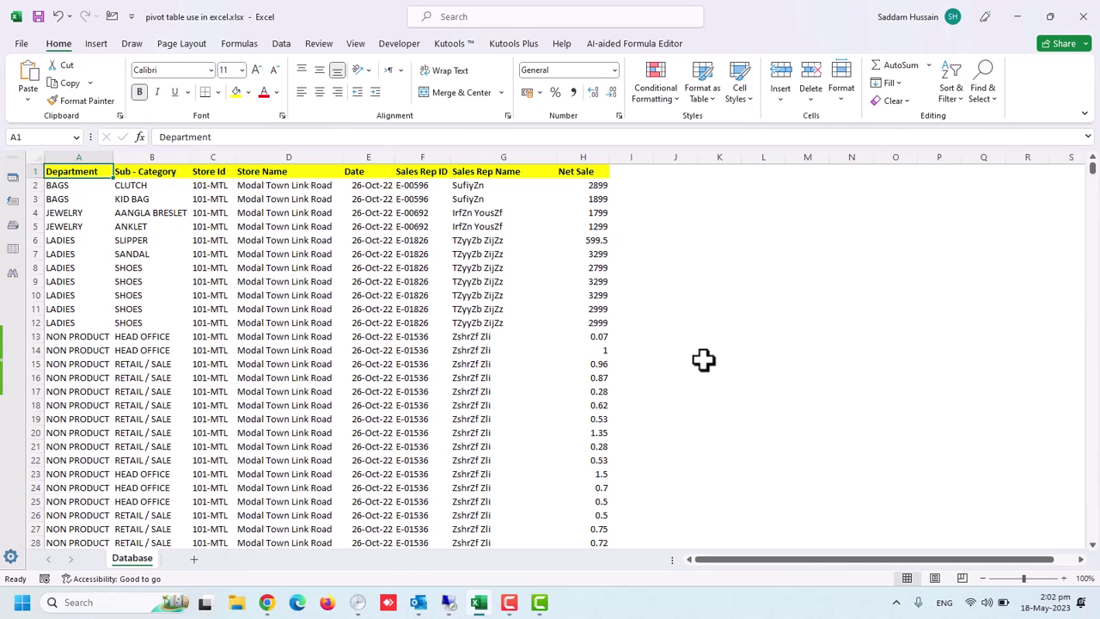
- Insert a PivotTable from the Database range on a new worksheet using Alt+N+V+T
{"action": "key", "text": "alt+n"}
{"action": "key", "text": "v"}
{"action": "key", "text": "t"}
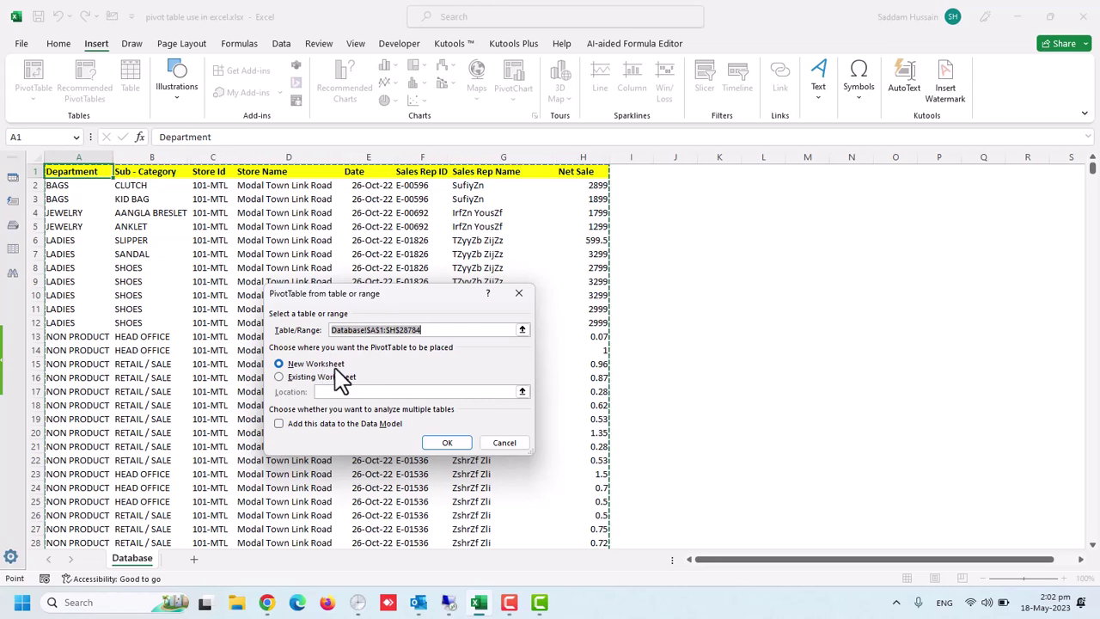
{"action": "left_click", "coordinate": [451, 443]}
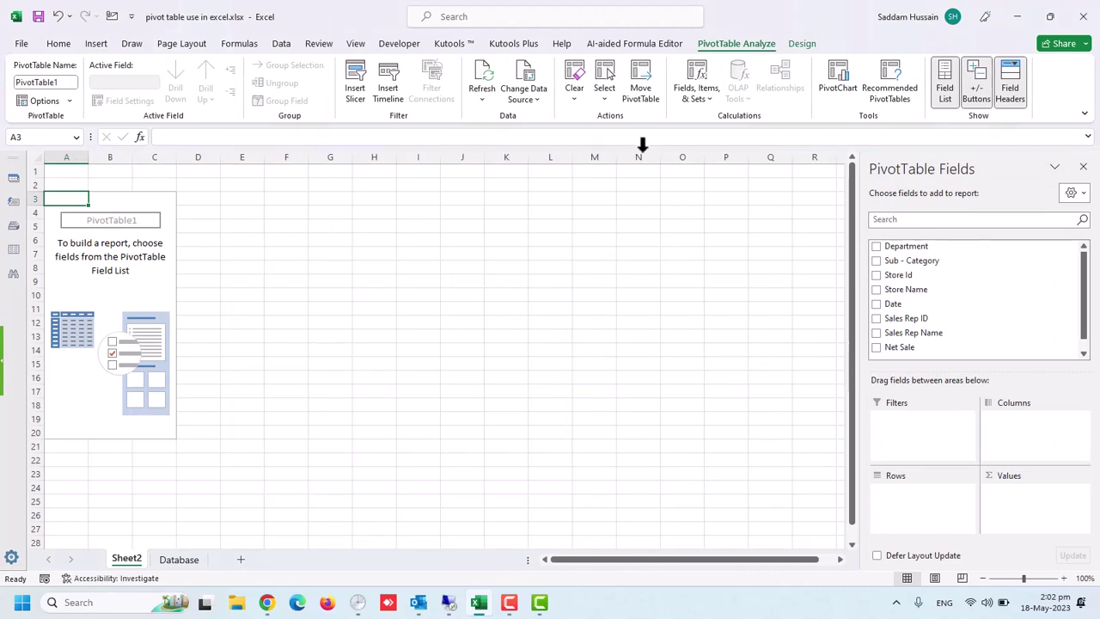
{"action": "left_click", "coordinate": [178, 559]}
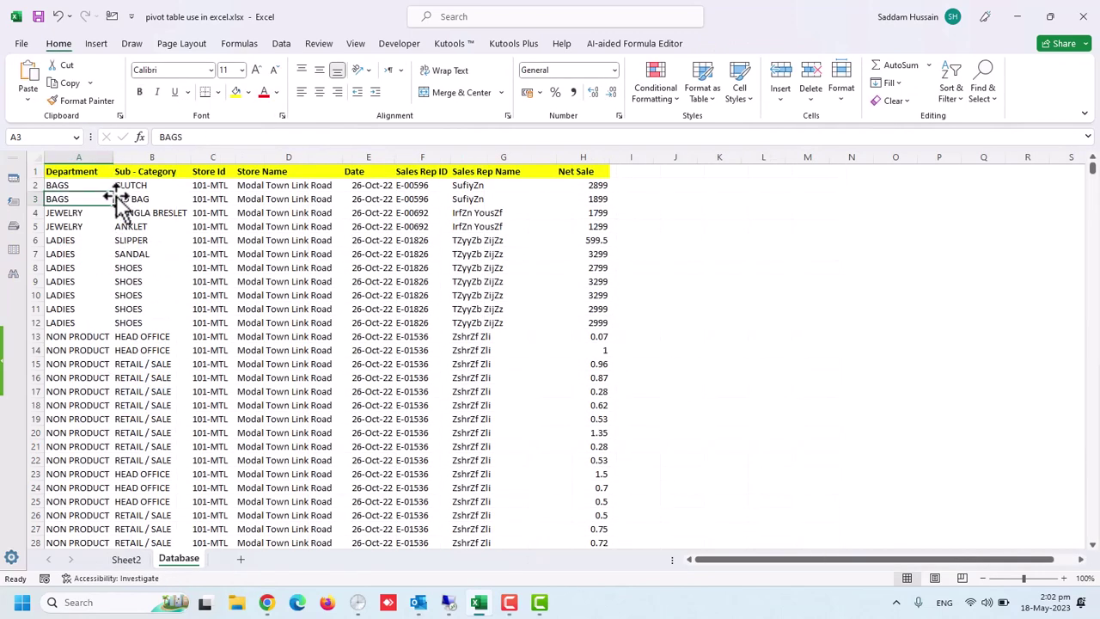
{"action": "left_click", "coordinate": [125, 198]}
{"action": "left_click", "coordinate": [365, 187]}
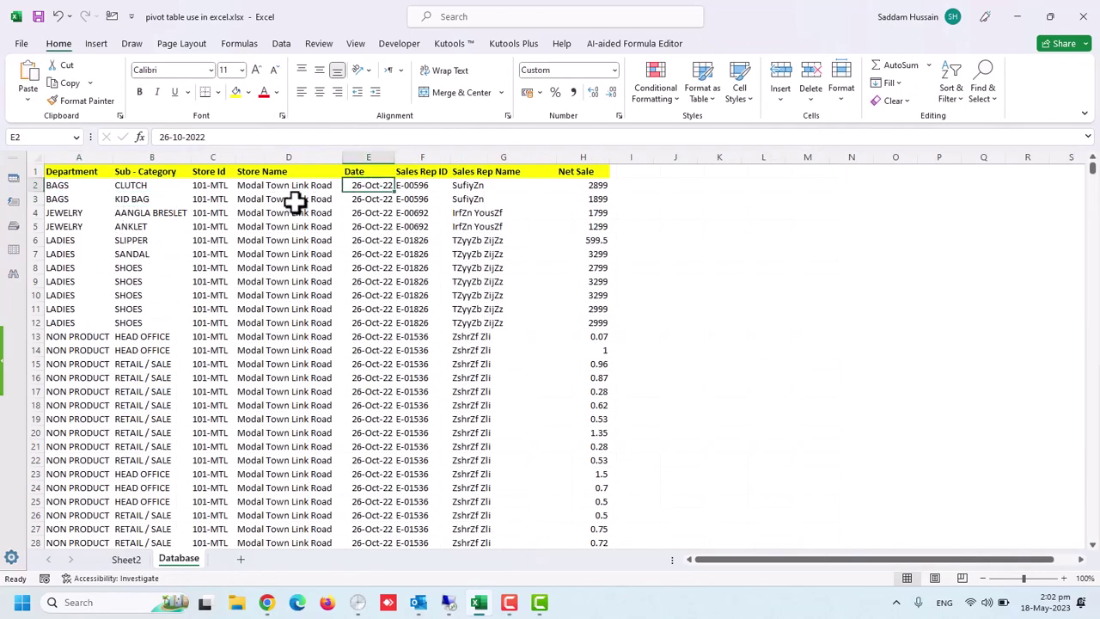
{"action": "left_click", "coordinate": [294, 198]}
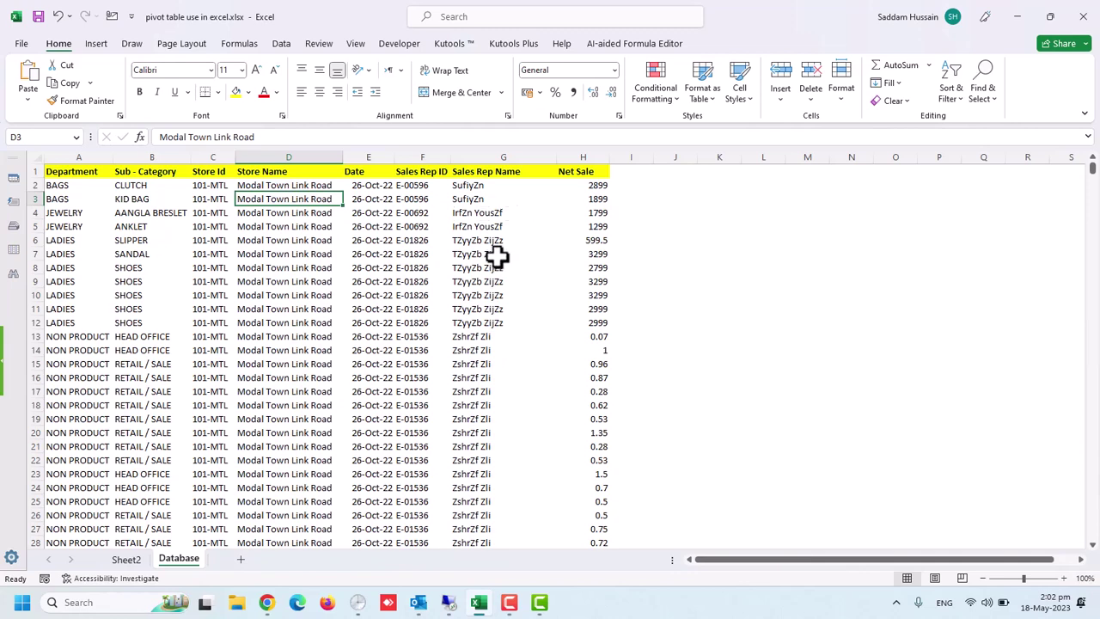
{"action": "left_click", "coordinate": [75, 198]}
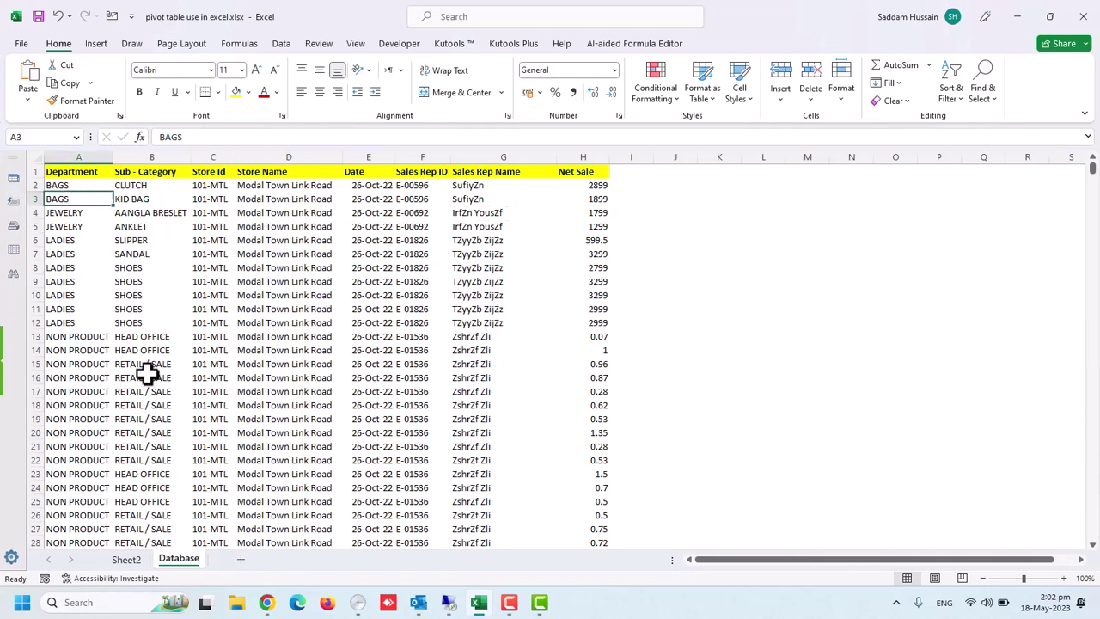
{"action": "left_click", "coordinate": [126, 560]}
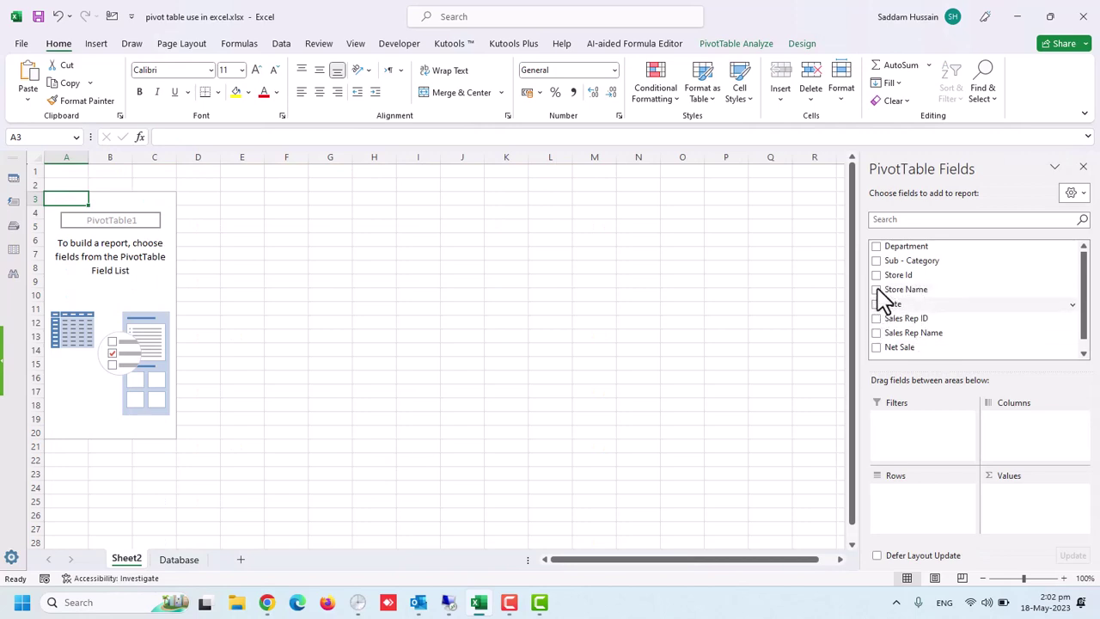
- Add Department as rows with Sum of Net Sale, formatted with comma style and no decimals
{"action": "left_click", "coordinate": [876, 247]}
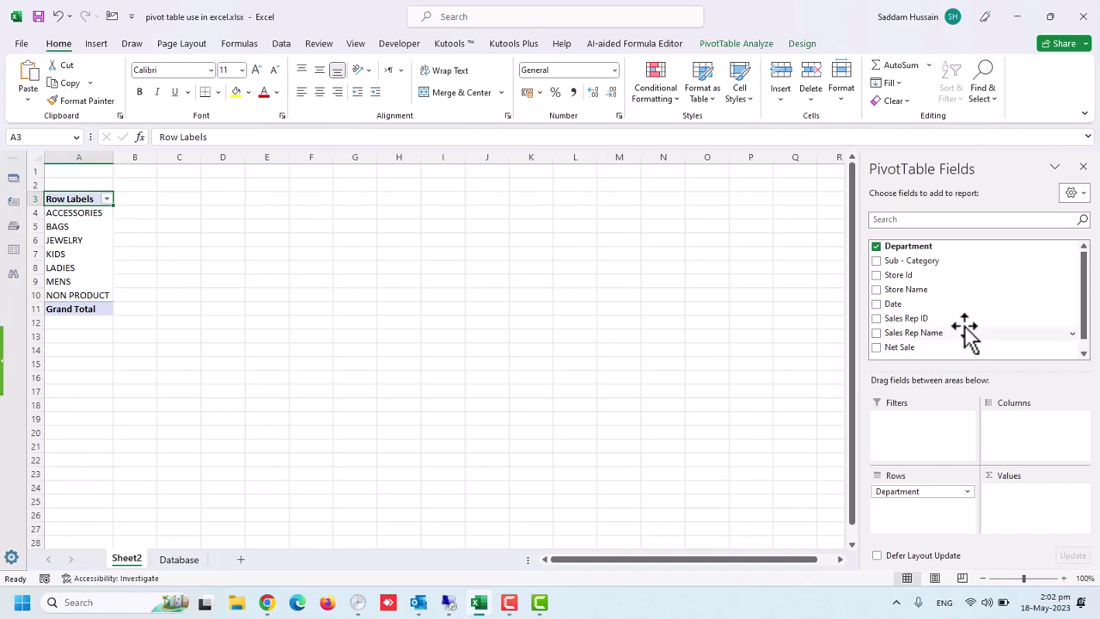
{"action": "scroll", "coordinate": [928, 309], "scroll_direction": "down", "scroll_amount": 1}
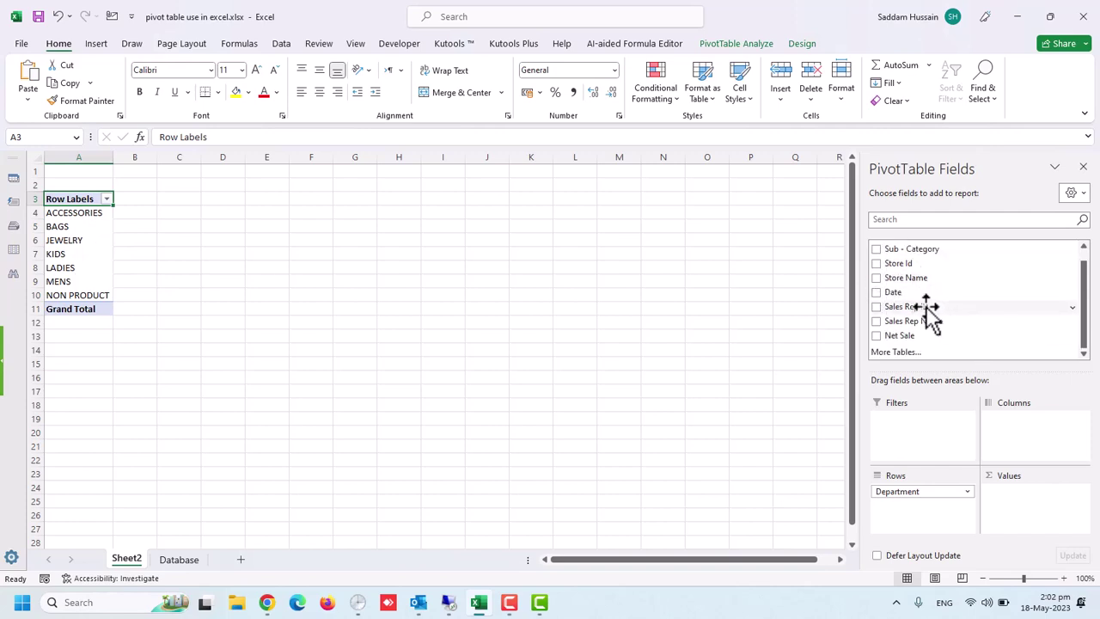
{"action": "left_click", "coordinate": [876, 335]}
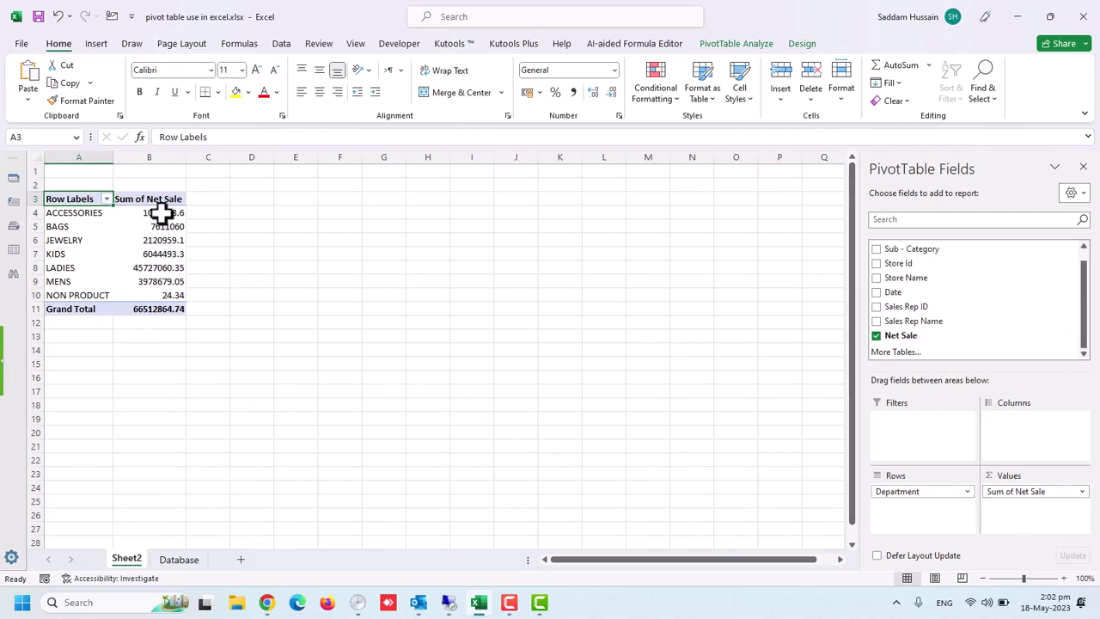
{"action": "left_click_drag", "start_coordinate": [161, 213], "coordinate": [158, 307]}
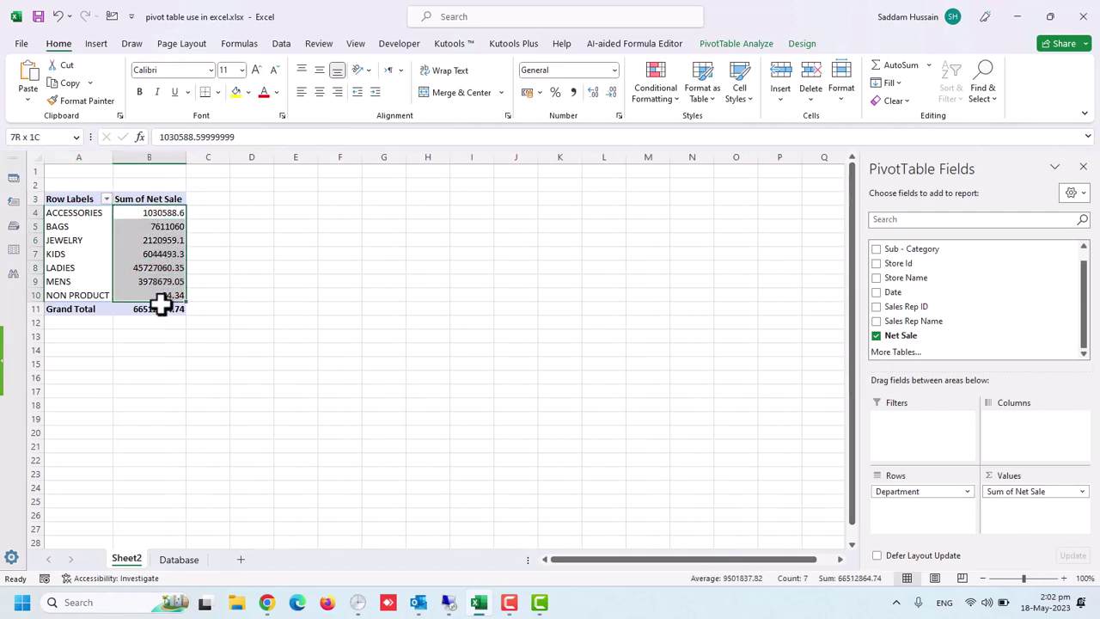
{"action": "left_click", "coordinate": [573, 92]}
{"action": "double_click", "coordinate": [611, 93]}
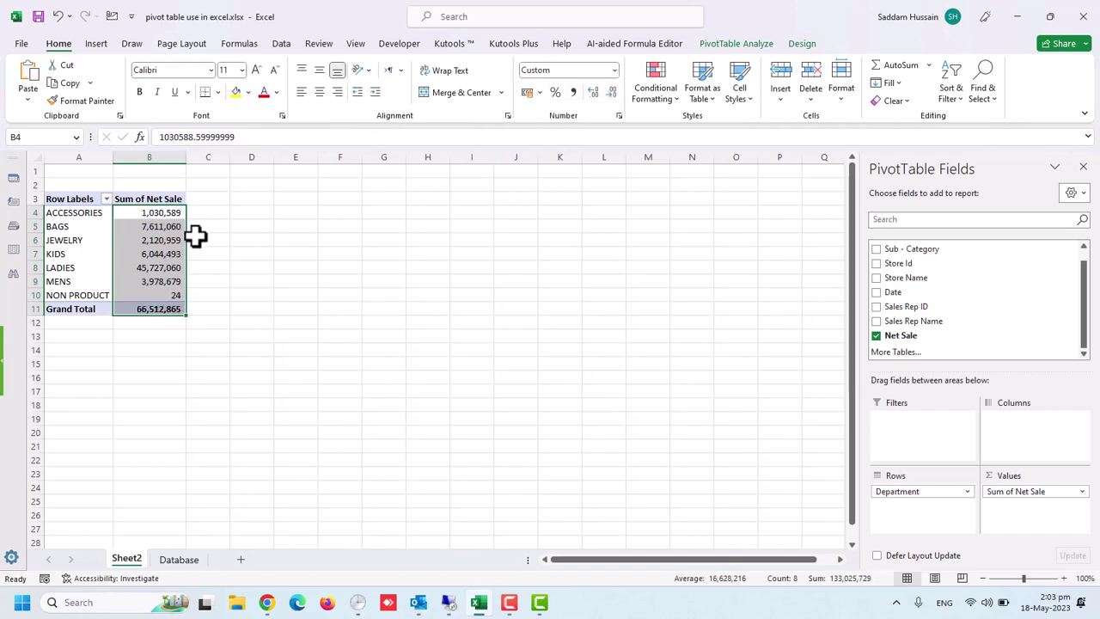
- Inspect the ACCESSORIES, BAGS and KIDS totals and the ACCESSORIES and JEWELRY labels
{"action": "left_click", "coordinate": [159, 217]}
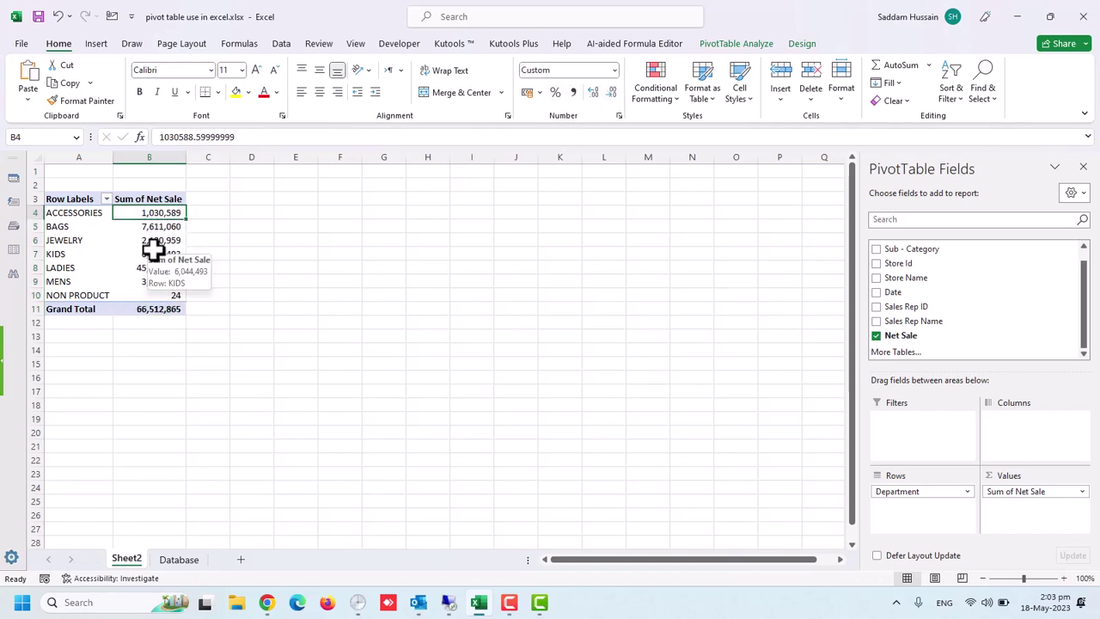
{"action": "left_click", "coordinate": [149, 228]}
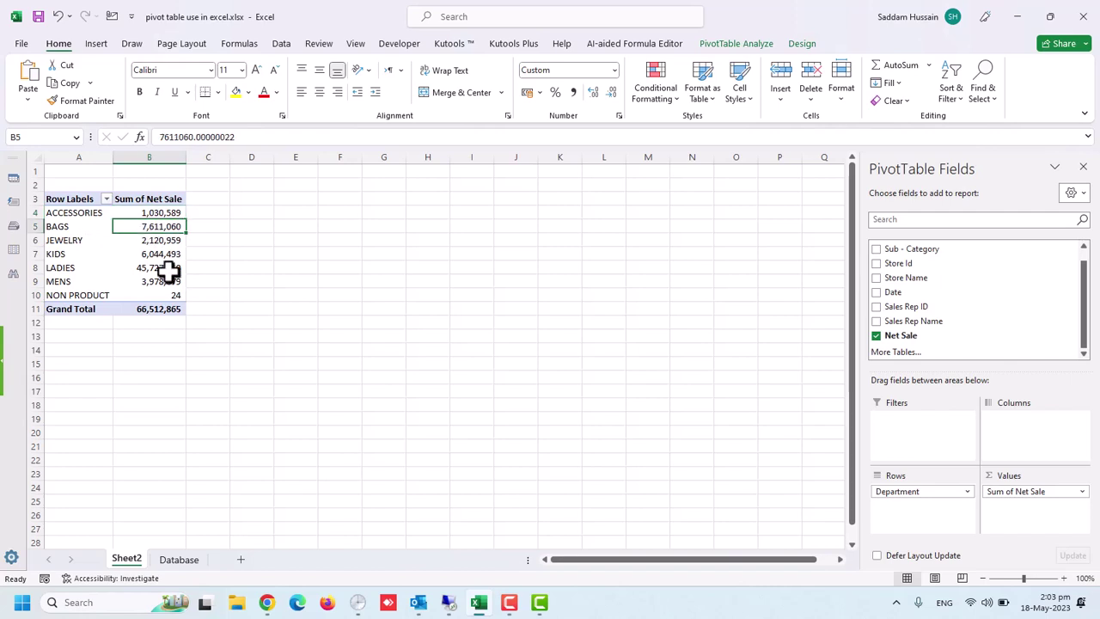
{"action": "left_click", "coordinate": [147, 253]}
{"action": "left_click", "coordinate": [73, 222]}
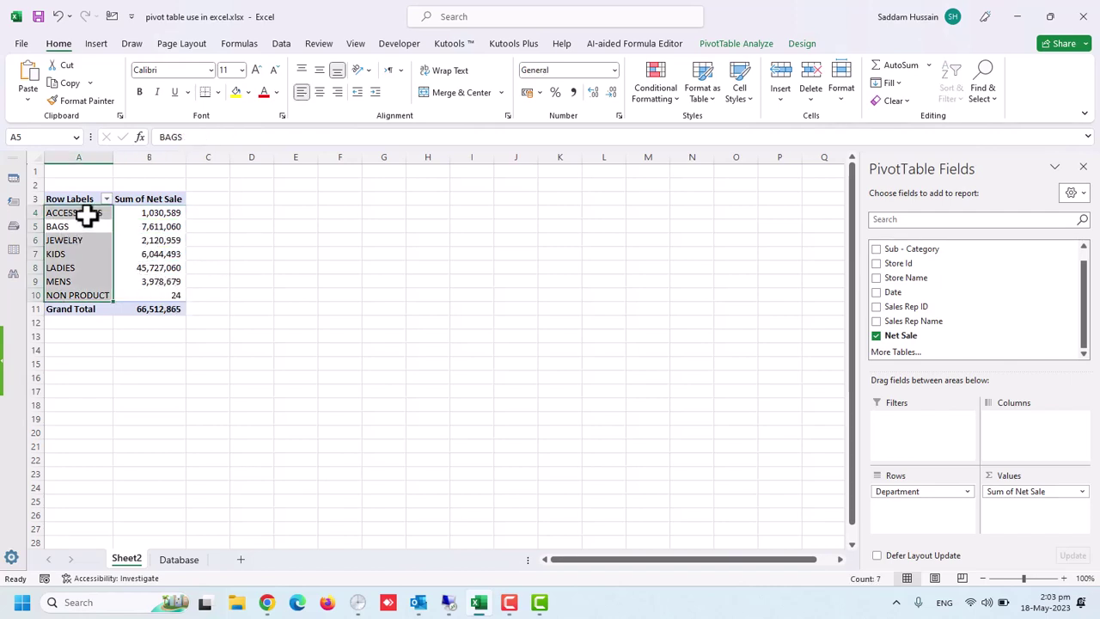
{"action": "left_click", "coordinate": [86, 216]}
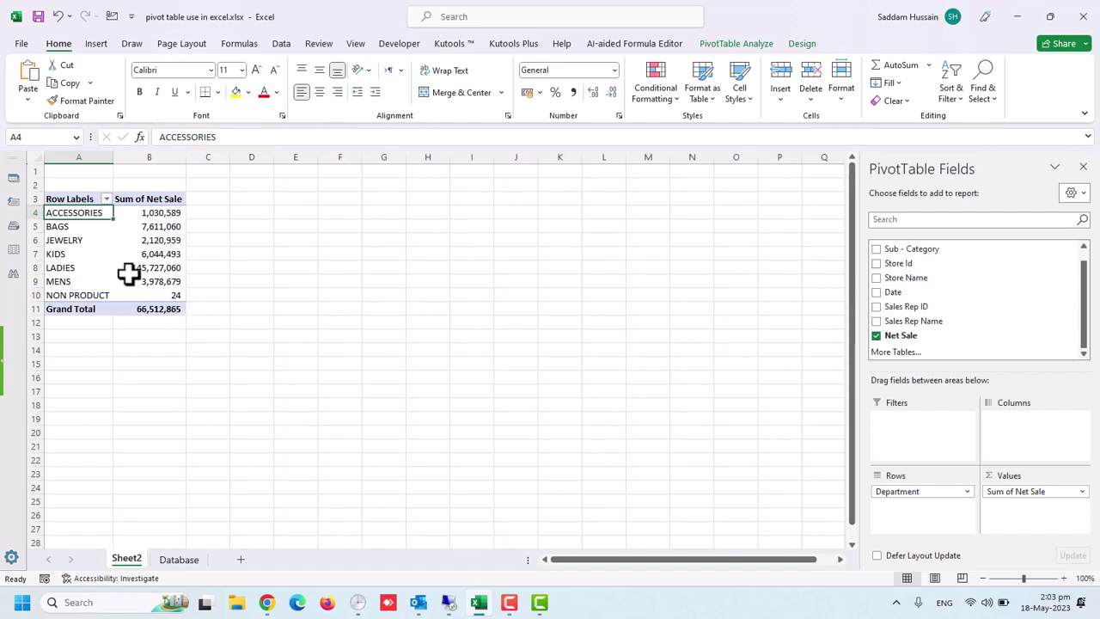
{"action": "left_click", "coordinate": [77, 243]}
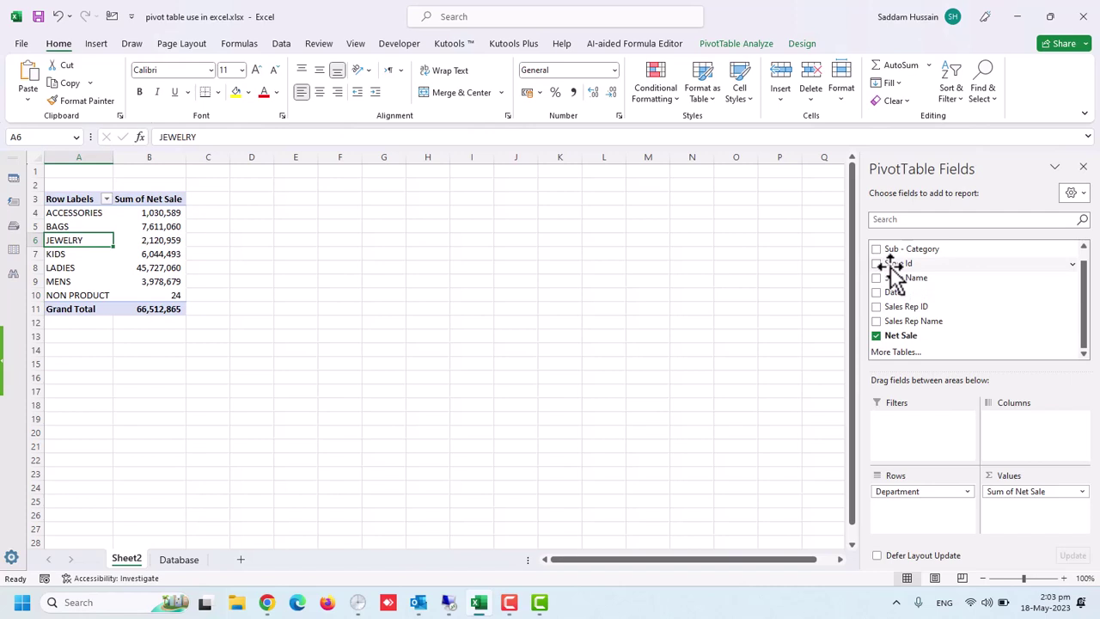
- Add Store Id beneath Department in the rows and check a store's Net Sale total
{"action": "left_click_drag", "start_coordinate": [894, 269], "coordinate": [918, 512]}
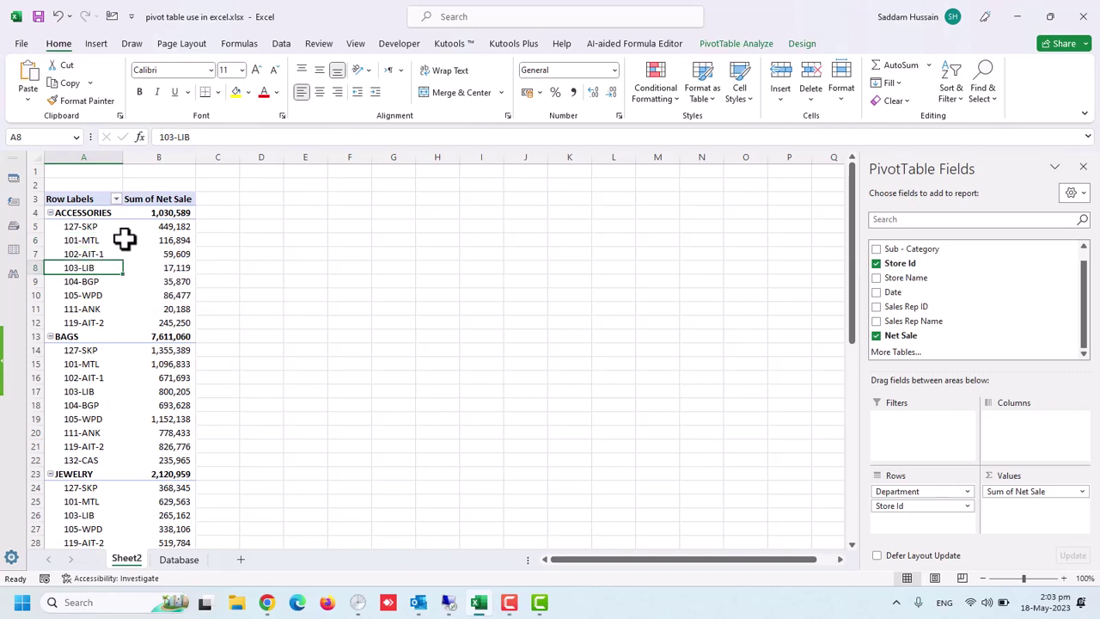
{"action": "left_click", "coordinate": [91, 221]}
{"action": "mouse_move", "coordinate": [171, 212]}
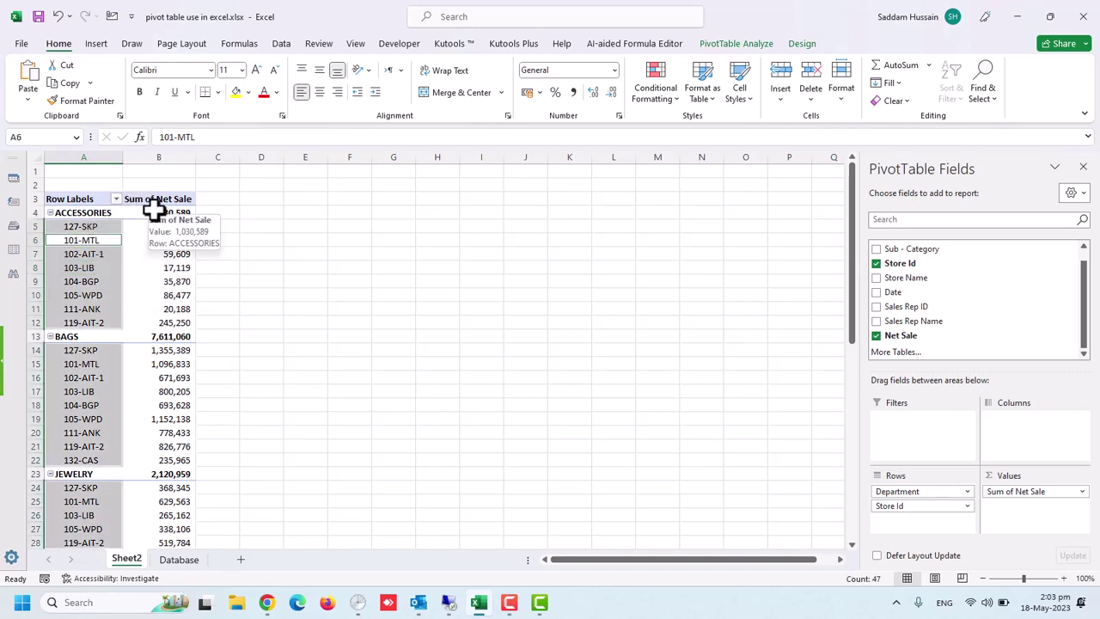
{"action": "left_click", "coordinate": [164, 240]}
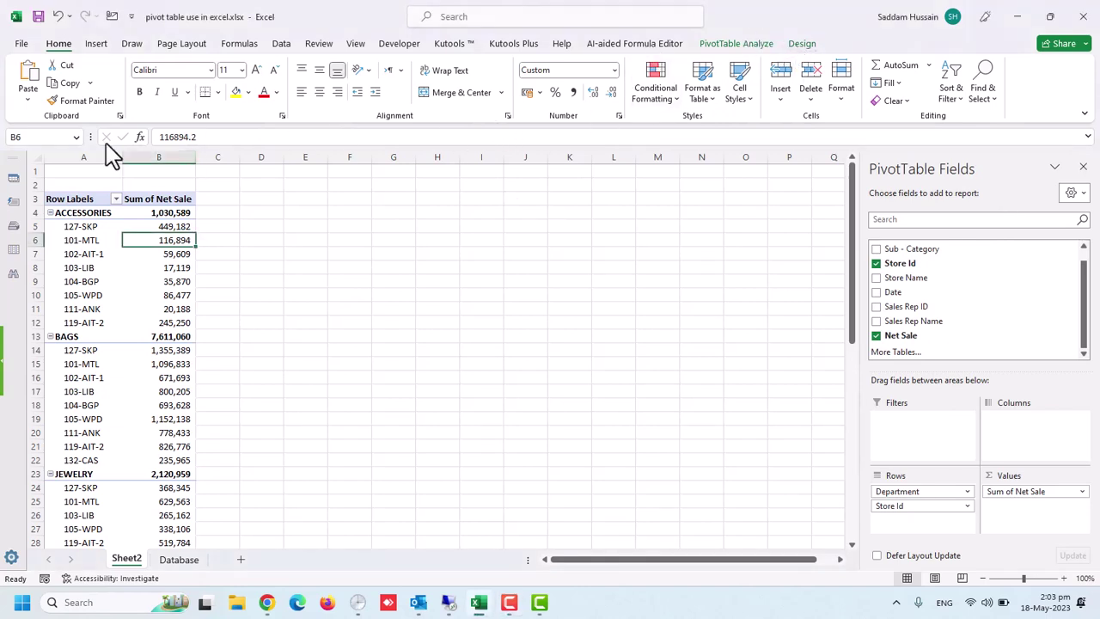
- Switch the pivot table's report layout to tabular form
{"action": "left_click", "coordinate": [802, 47]}
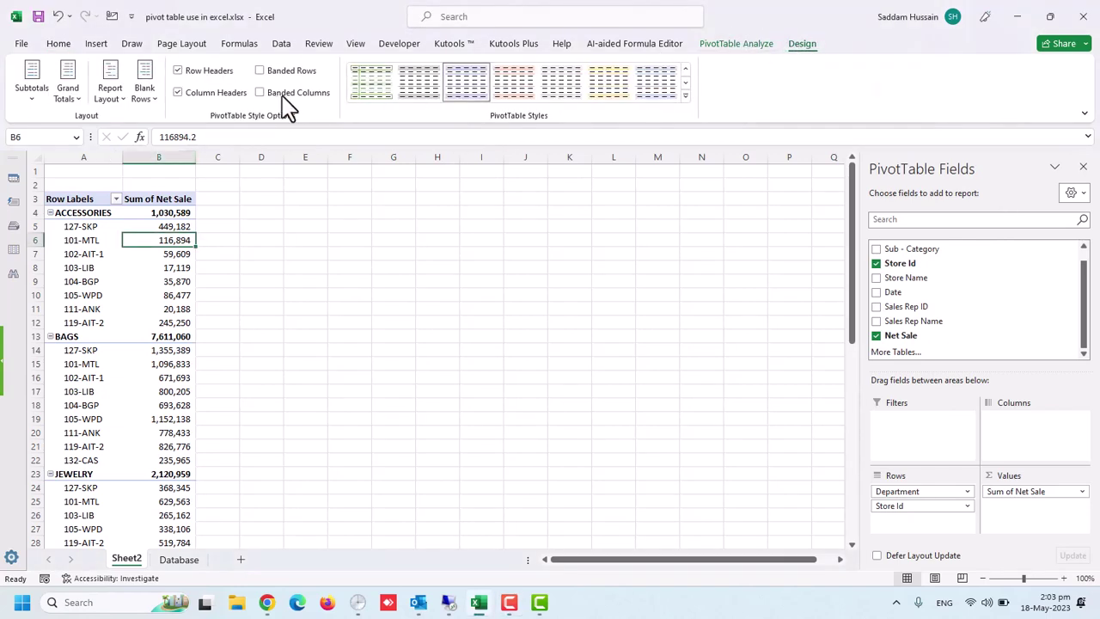
{"action": "left_click", "coordinate": [112, 105]}
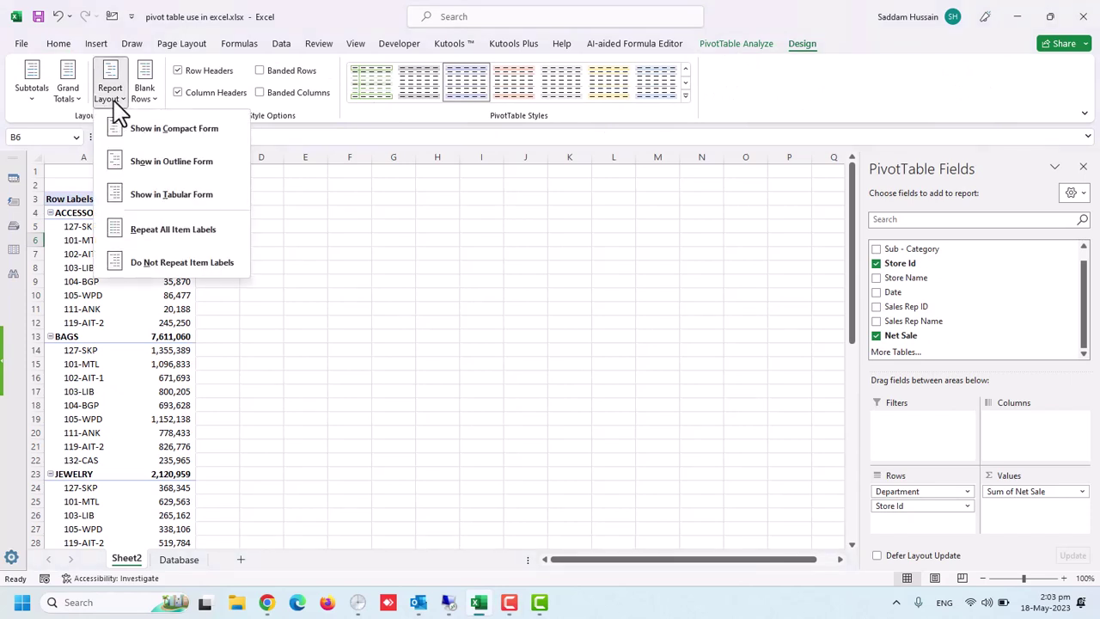
{"action": "left_click", "coordinate": [163, 195]}
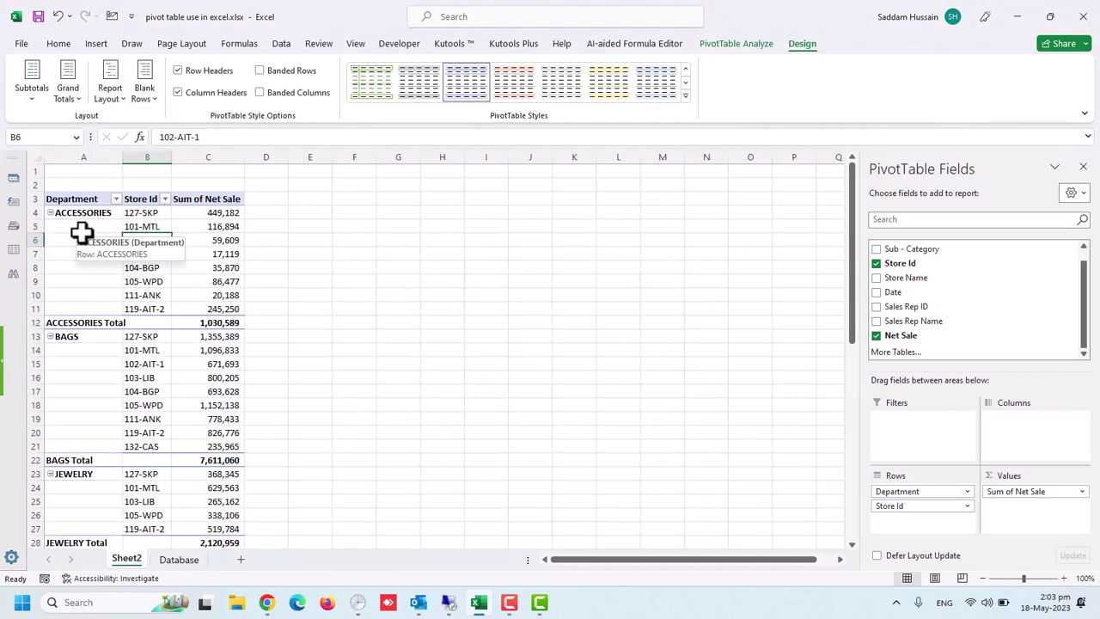
- Select columns A, B and C, then a Net Sale cell inside the pivot
{"action": "left_click", "coordinate": [87, 155]}
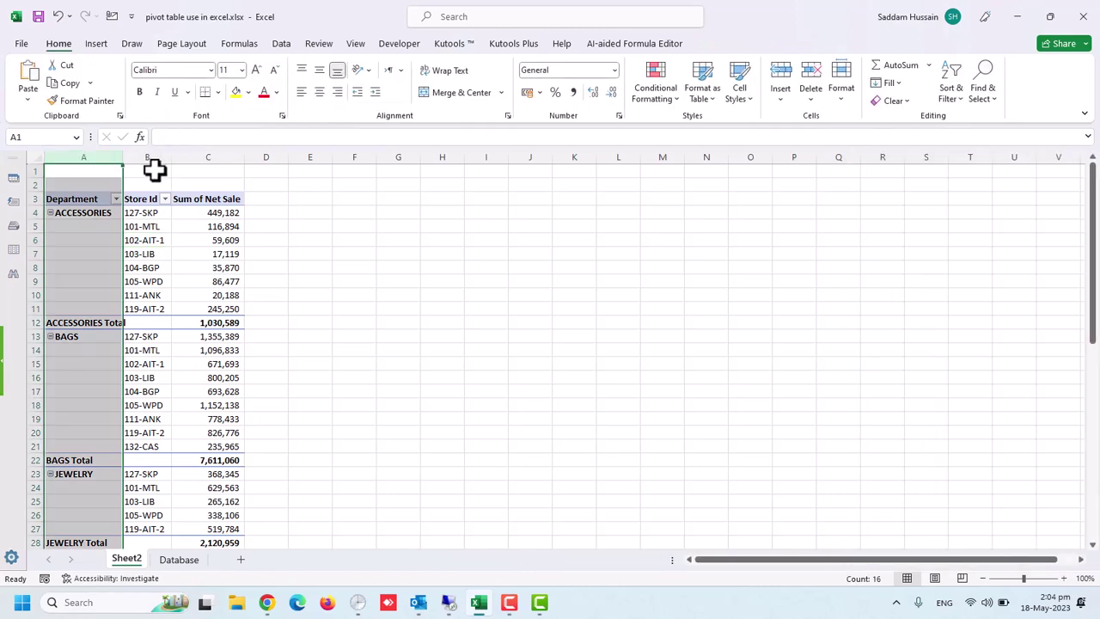
{"action": "left_click", "coordinate": [150, 155]}
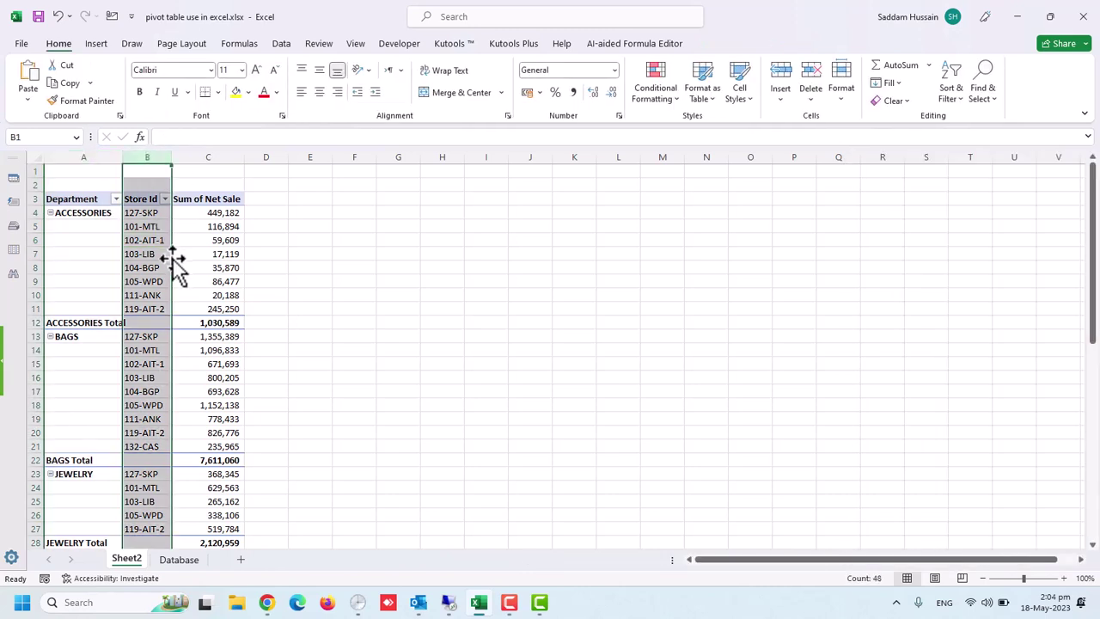
{"action": "left_click", "coordinate": [222, 153]}
{"action": "left_click", "coordinate": [226, 254]}
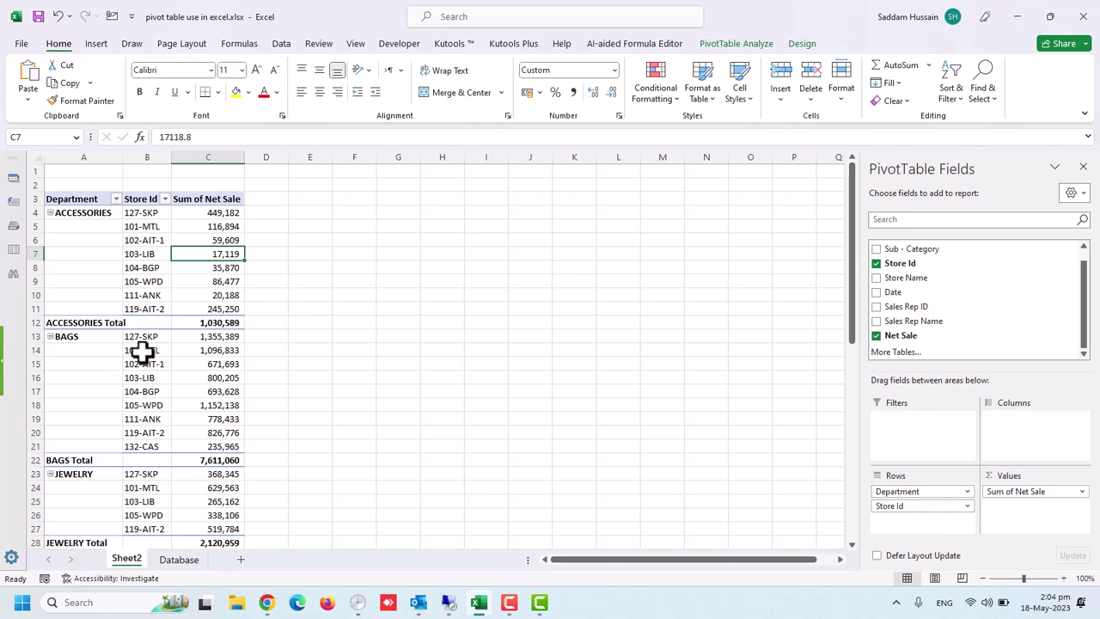
- Copy the pivot table A3:C58 and paste it starting at F3
{"action": "left_click", "coordinate": [74, 199]}
{"action": "scroll", "coordinate": [251, 370], "scroll_direction": "down", "scroll_amount": 5}
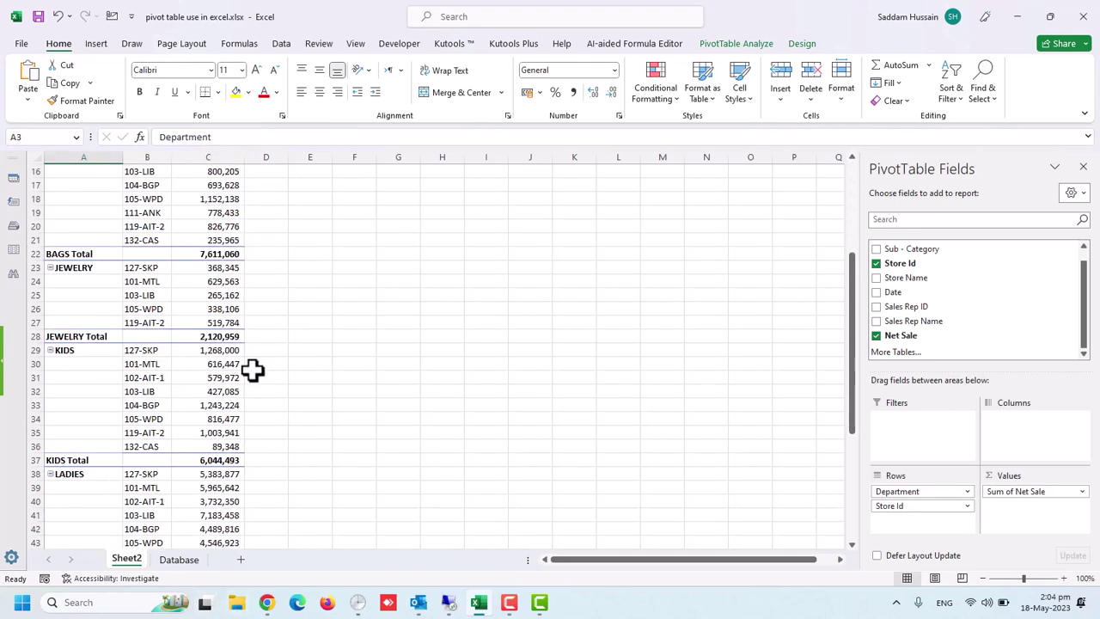
{"action": "scroll", "coordinate": [241, 413], "scroll_direction": "down", "scroll_amount": 6}
{"action": "scroll", "coordinate": [241, 376], "scroll_direction": "down", "scroll_amount": 6}
{"action": "left_click", "coordinate": [244, 255], "text": "shift"}
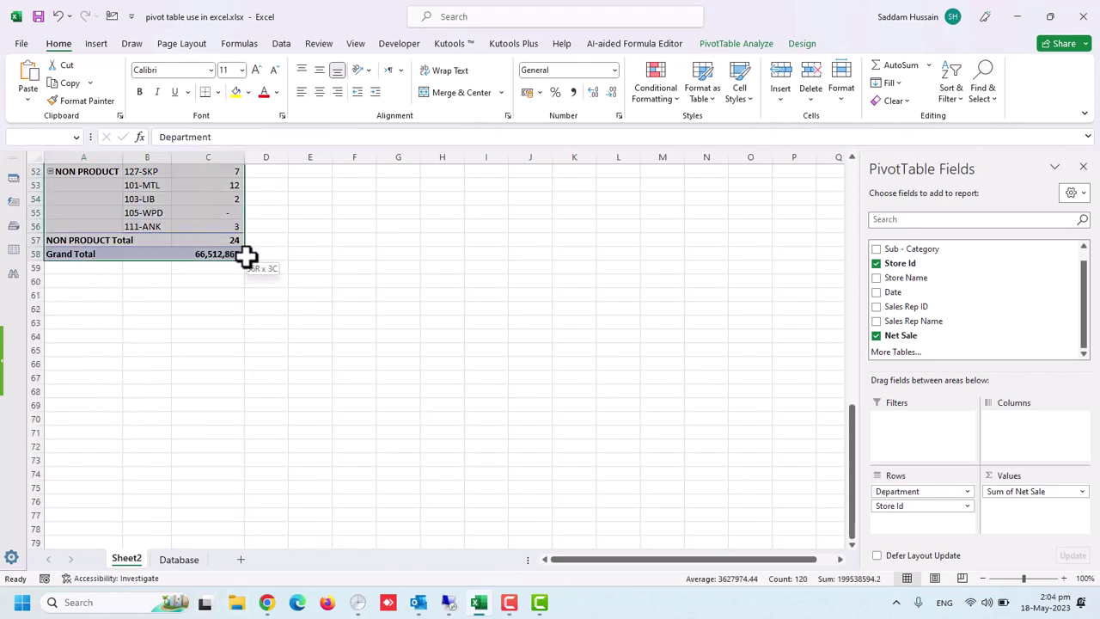
{"action": "key", "text": "ctrl+c"}
{"action": "scroll", "coordinate": [266, 364], "scroll_direction": "up", "scroll_amount": 11}
{"action": "scroll", "coordinate": [266, 363], "scroll_direction": "up", "scroll_amount": 4}
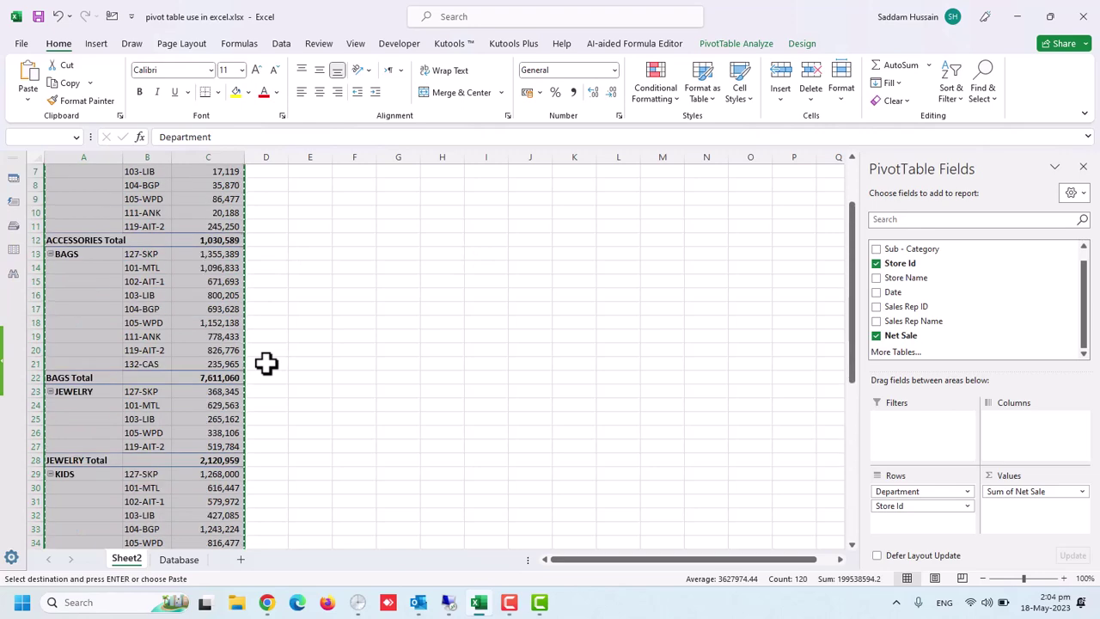
{"action": "scroll", "coordinate": [265, 364], "scroll_direction": "up", "scroll_amount": 2}
{"action": "left_click_drag", "start_coordinate": [361, 198], "coordinate": [447, 537]}
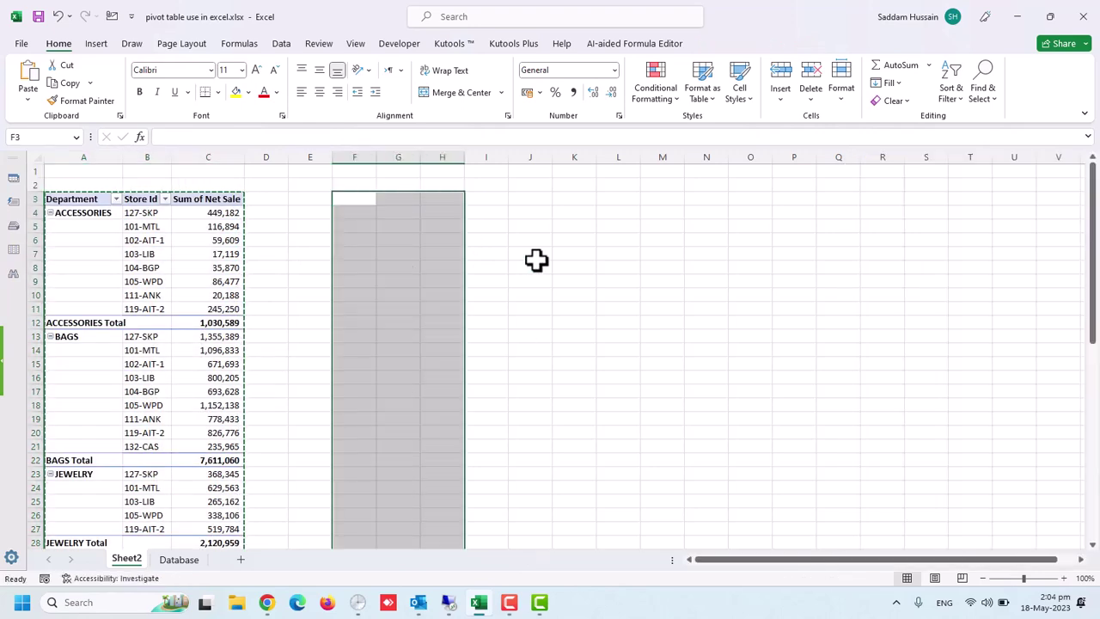
{"action": "key", "text": "ctrl+v"}
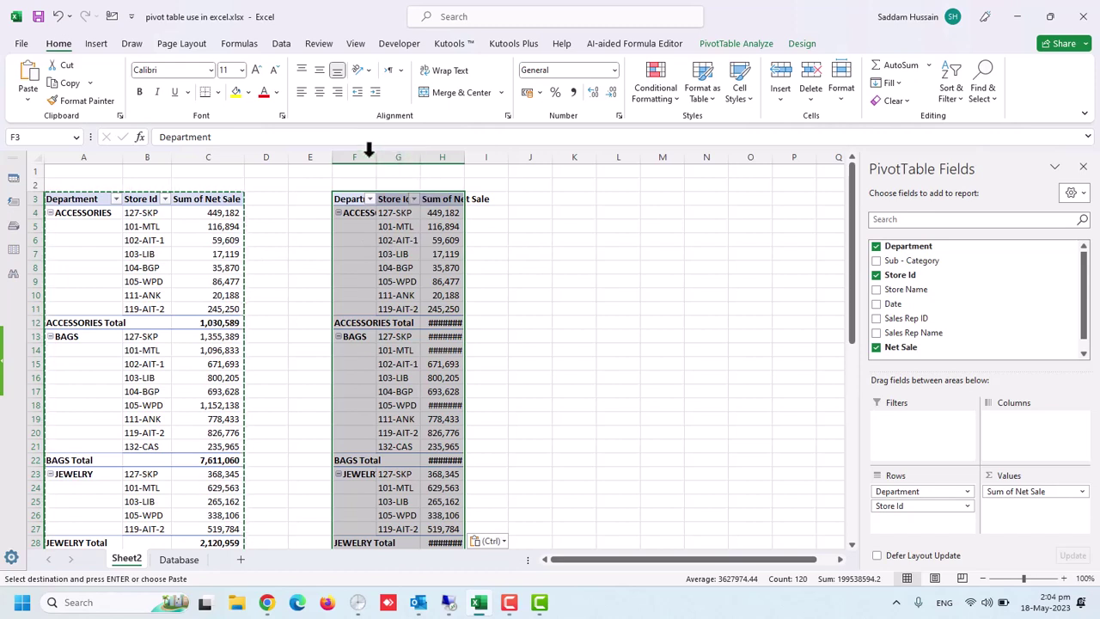
- AutoFit columns F through J and cancel the pending copy
{"action": "left_click_drag", "start_coordinate": [368, 150], "coordinate": [496, 159]}
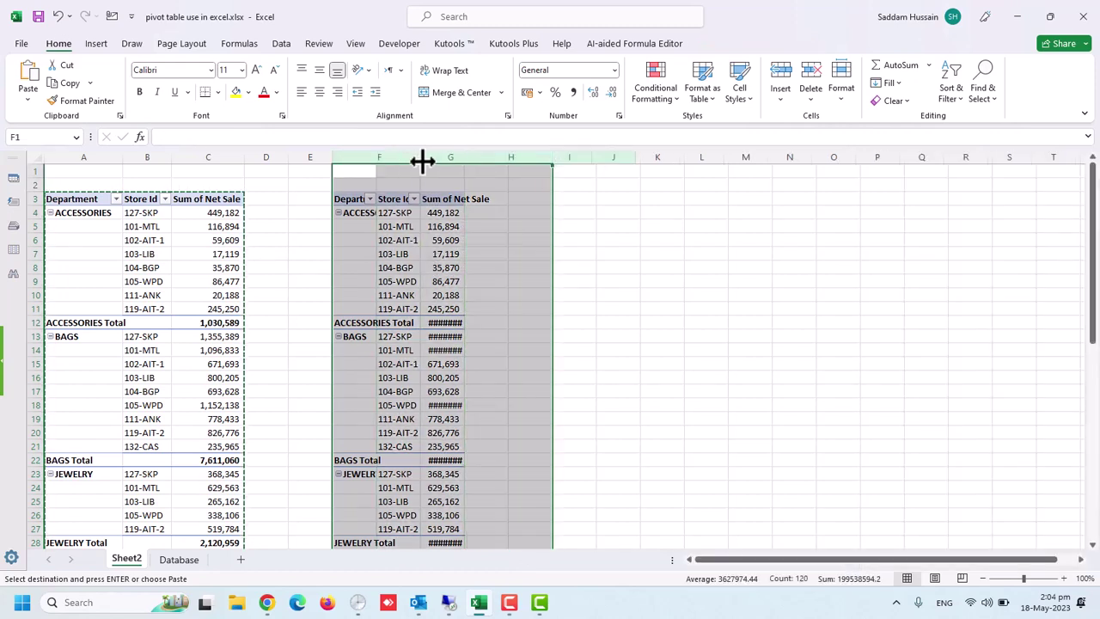
{"action": "double_click", "coordinate": [422, 161]}
{"action": "left_click", "coordinate": [448, 239]}
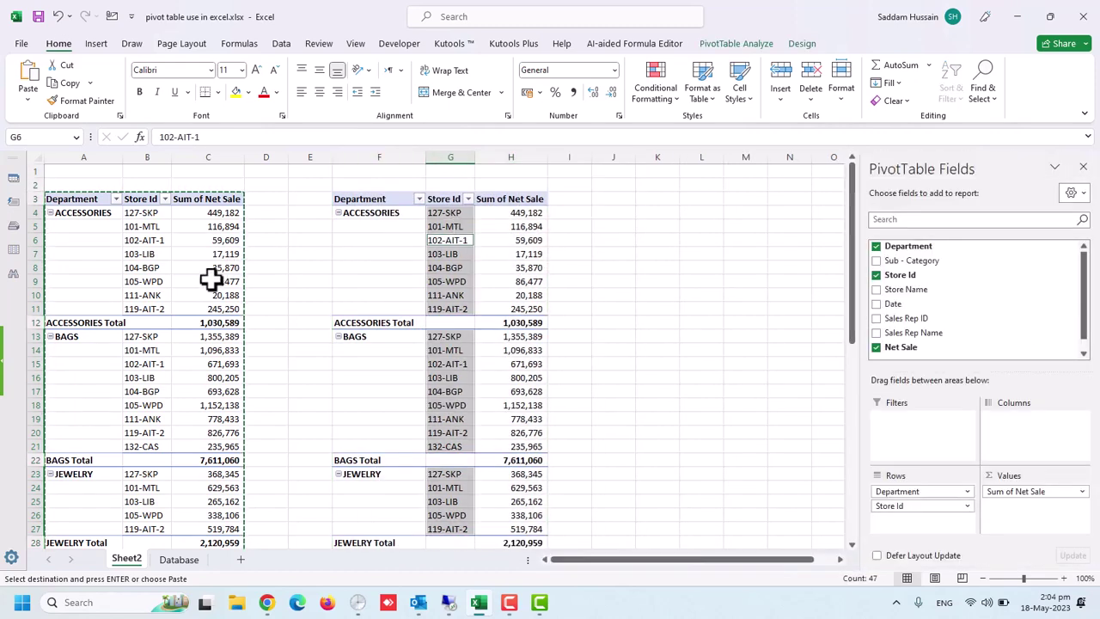
{"action": "key", "text": "Escape"}
{"action": "left_click", "coordinate": [83, 259]}
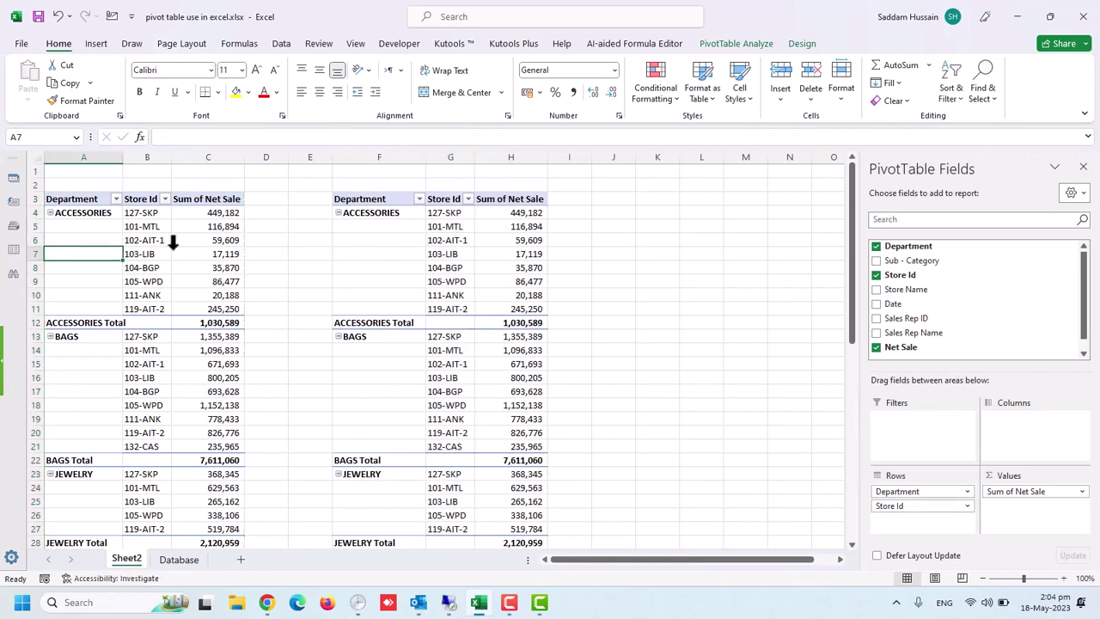
- Move Store Id above Department in the copied pivot and select 127-SKP's sales H4:H10
{"action": "left_click", "coordinate": [406, 242]}
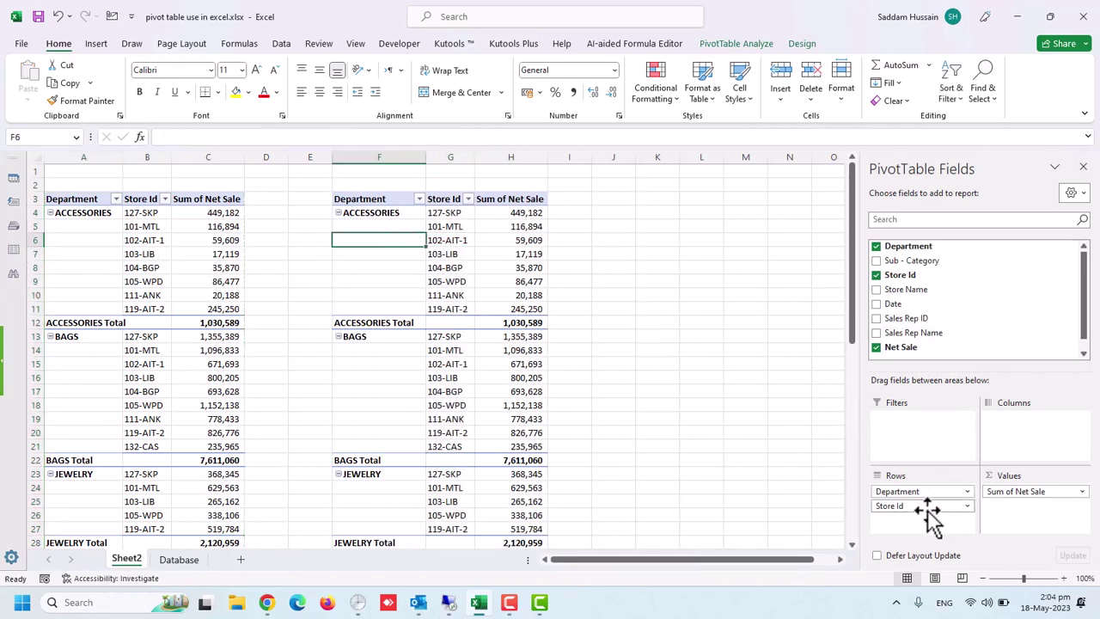
{"action": "left_click_drag", "start_coordinate": [927, 514], "coordinate": [924, 493]}
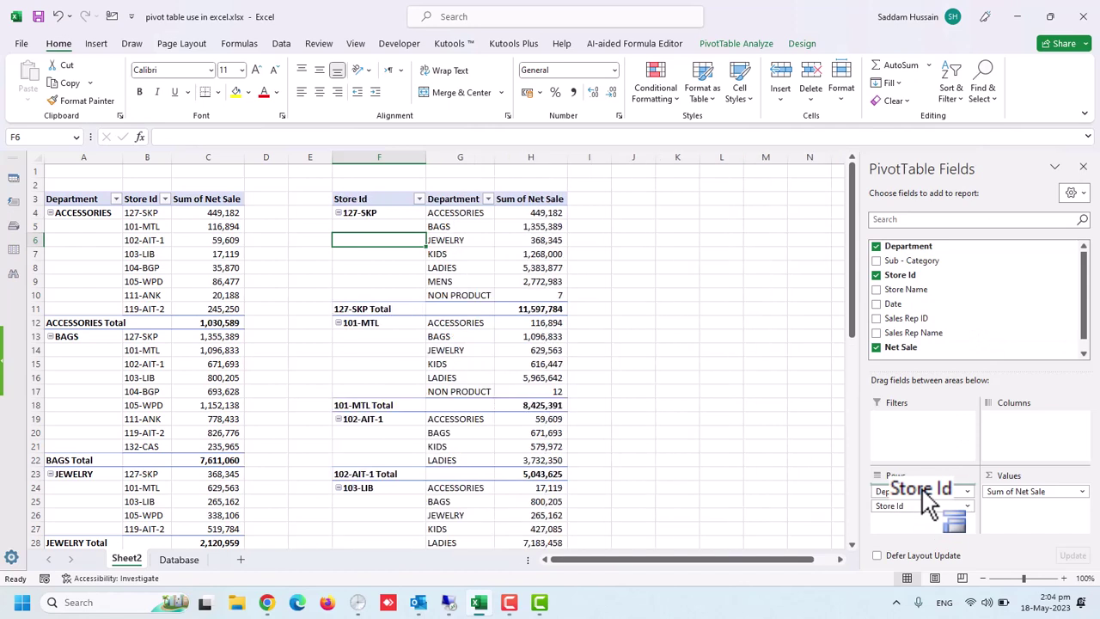
{"action": "left_click", "coordinate": [381, 214]}
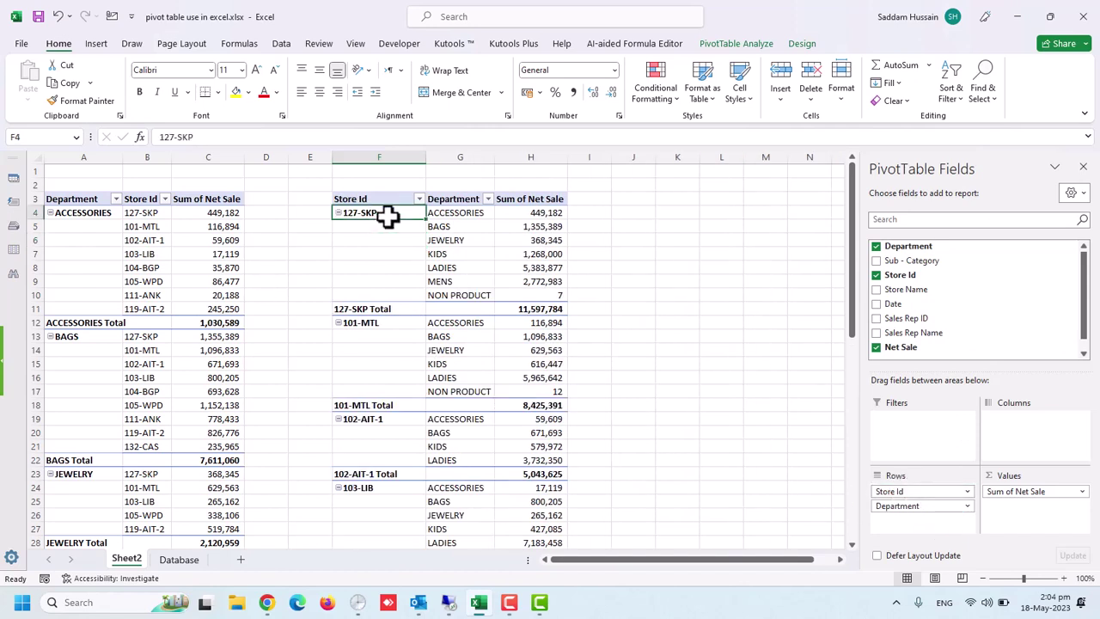
{"action": "left_click", "coordinate": [474, 217]}
{"action": "left_click_drag", "start_coordinate": [529, 215], "coordinate": [543, 293]}
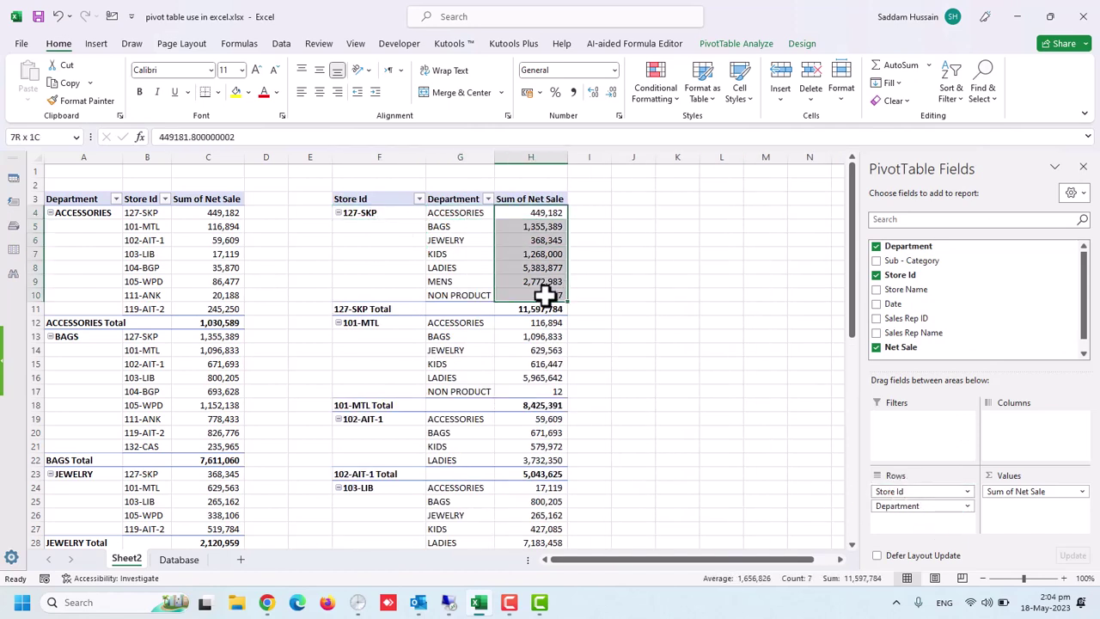
{"action": "scroll", "coordinate": [438, 295], "scroll_direction": "down", "scroll_amount": 2}
{"action": "scroll", "coordinate": [437, 356], "scroll_direction": "down", "scroll_amount": 2}
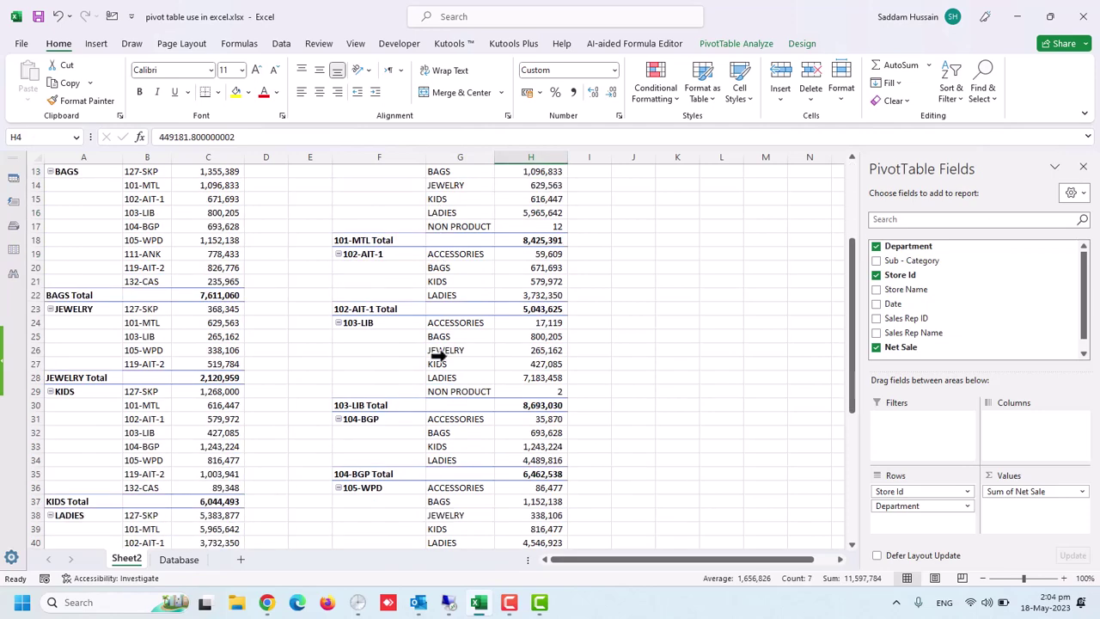
{"action": "scroll", "coordinate": [437, 352], "scroll_direction": "up", "scroll_amount": 3}
{"action": "scroll", "coordinate": [438, 356], "scroll_direction": "up", "scroll_amount": 1}
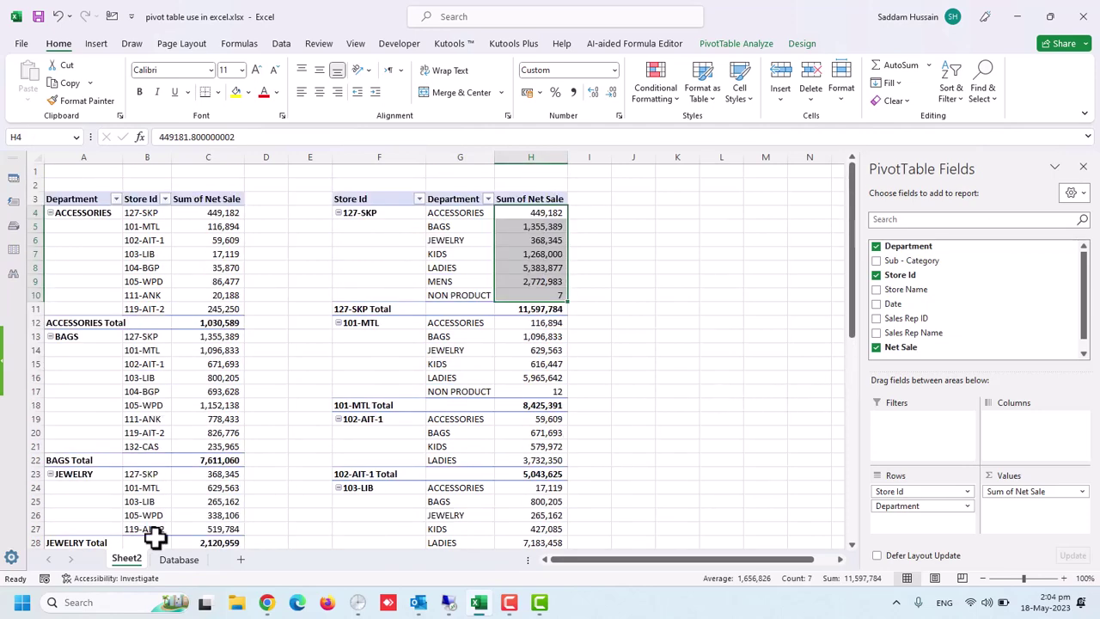
- Check a sales rep ID on the Database sheet and return to Sheet2
{"action": "left_click", "coordinate": [179, 560]}
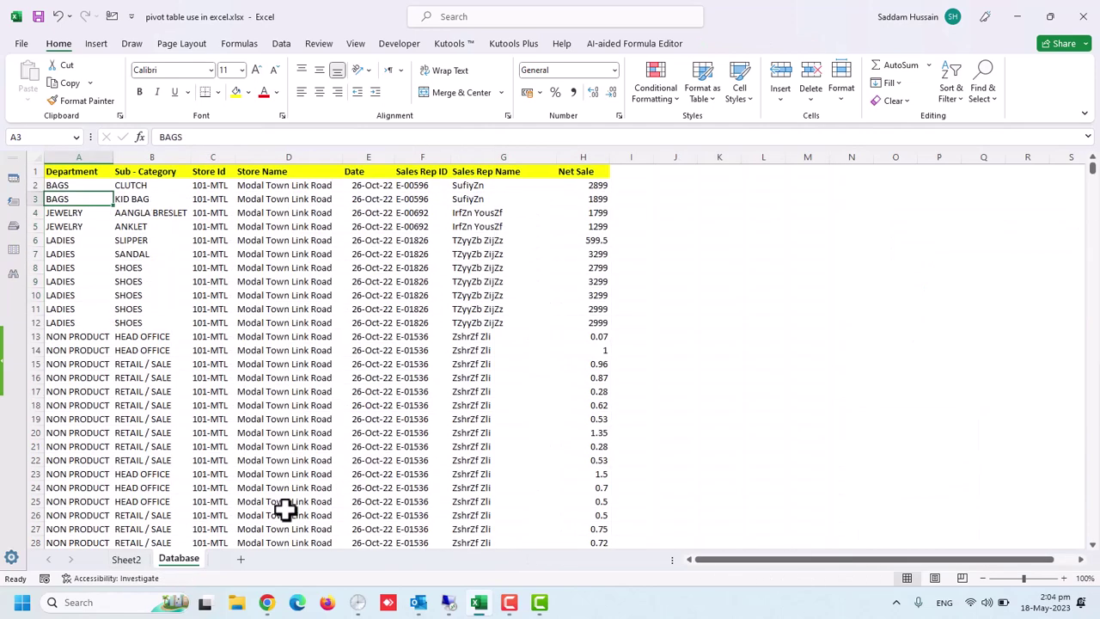
{"action": "left_click", "coordinate": [412, 215]}
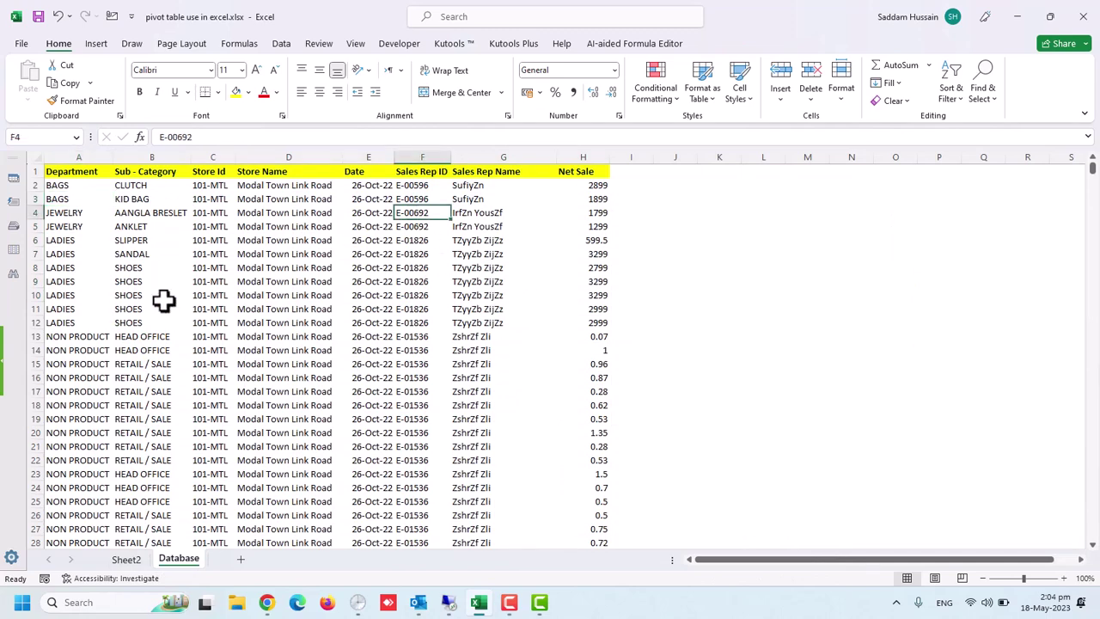
{"action": "left_click", "coordinate": [129, 559]}
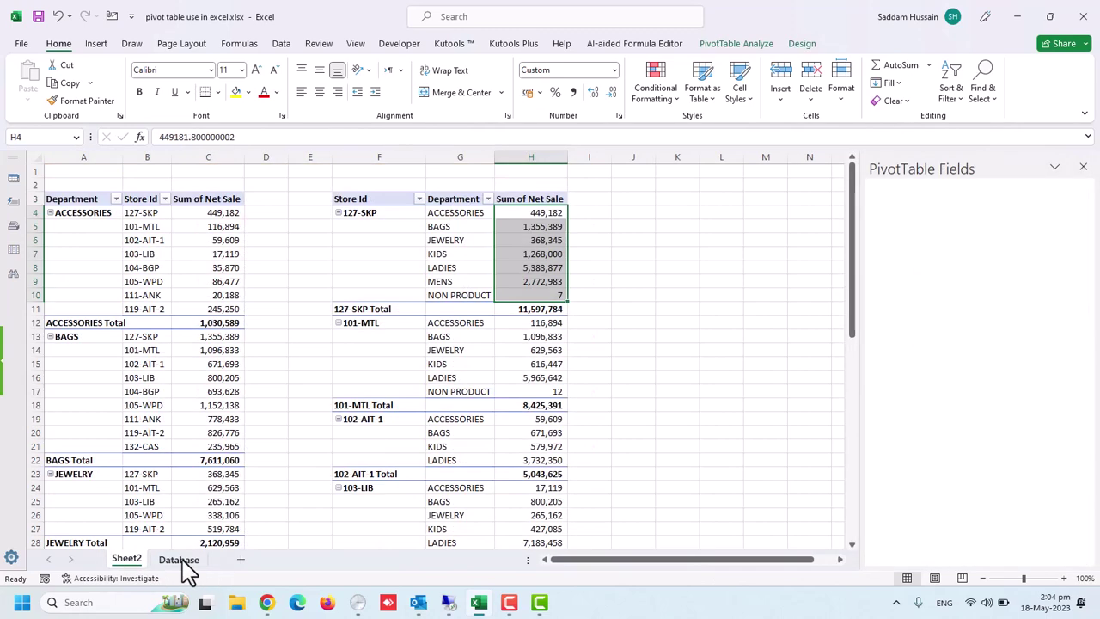
- Copy the Store Id pivot and paste a third copy at J3
{"action": "left_click", "coordinate": [391, 199]}
{"action": "scroll", "coordinate": [482, 246], "scroll_direction": "down", "scroll_amount": 6}
{"action": "scroll", "coordinate": [530, 388], "scroll_direction": "down", "scroll_amount": 6}
{"action": "scroll", "coordinate": [530, 422], "scroll_direction": "down", "scroll_amount": 4}
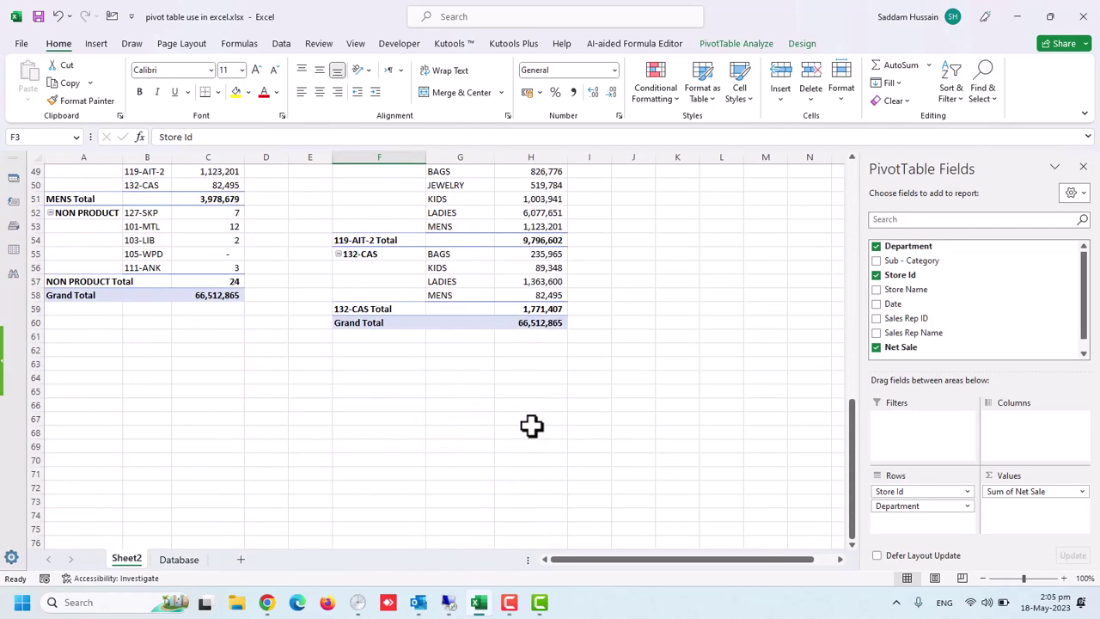
{"action": "key", "text": "ctrl+a"}
{"action": "key", "text": "ctrl+c"}
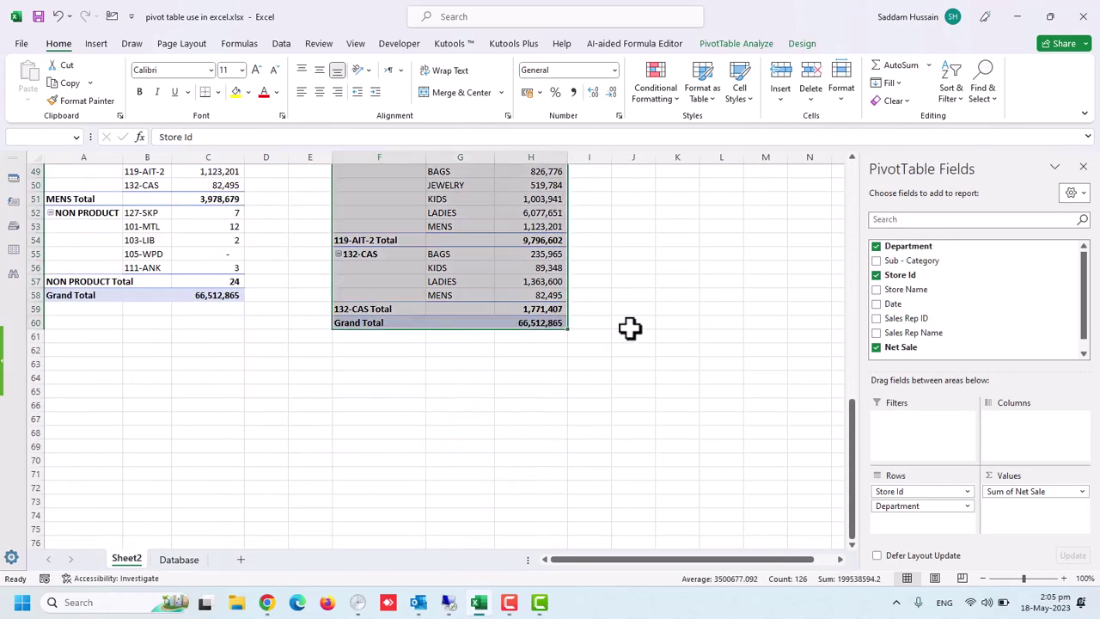
{"action": "scroll", "coordinate": [631, 327], "scroll_direction": "up", "scroll_amount": 12}
{"action": "scroll", "coordinate": [667, 295], "scroll_direction": "up", "scroll_amount": 1}
{"action": "scroll", "coordinate": [667, 295], "scroll_direction": "up", "scroll_amount": 3}
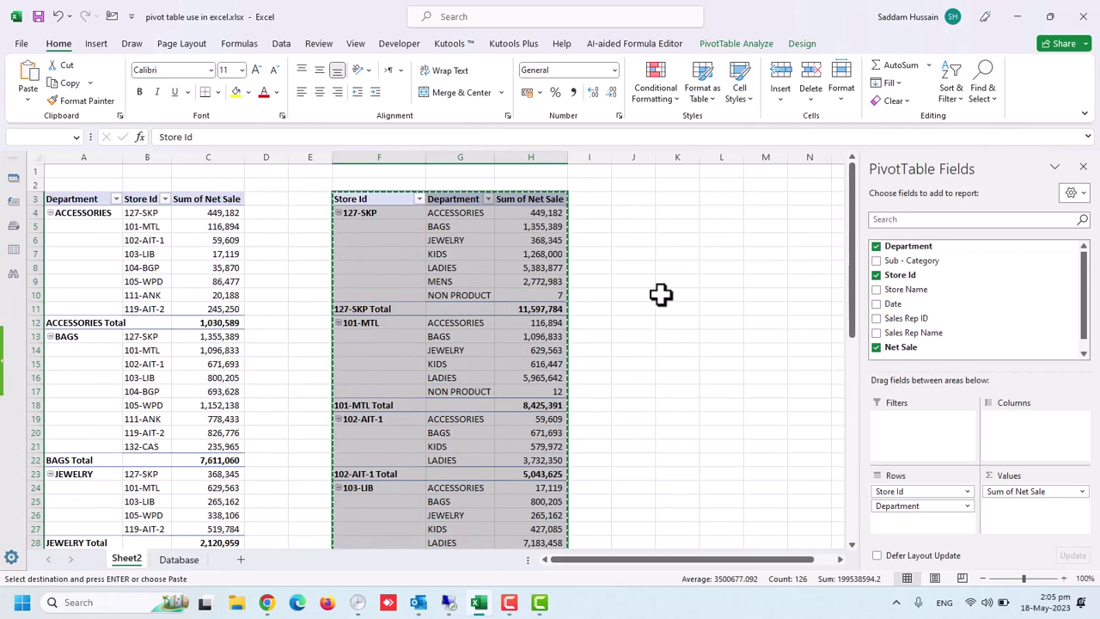
{"action": "left_click", "coordinate": [633, 199]}
{"action": "key", "text": "ctrl+v"}
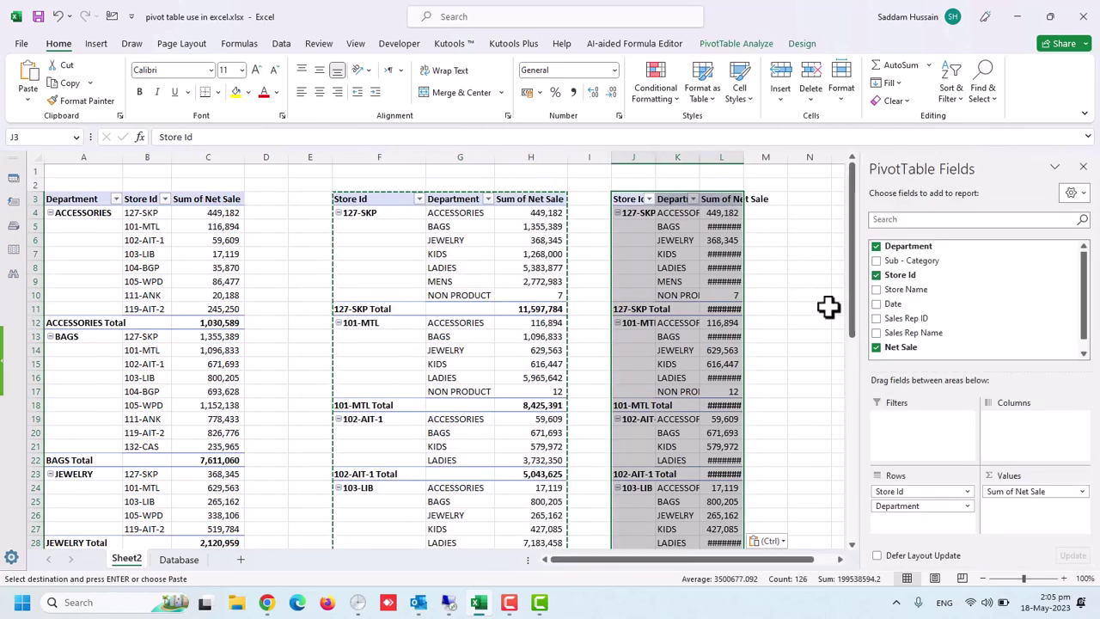
{"action": "key", "text": "Escape"}
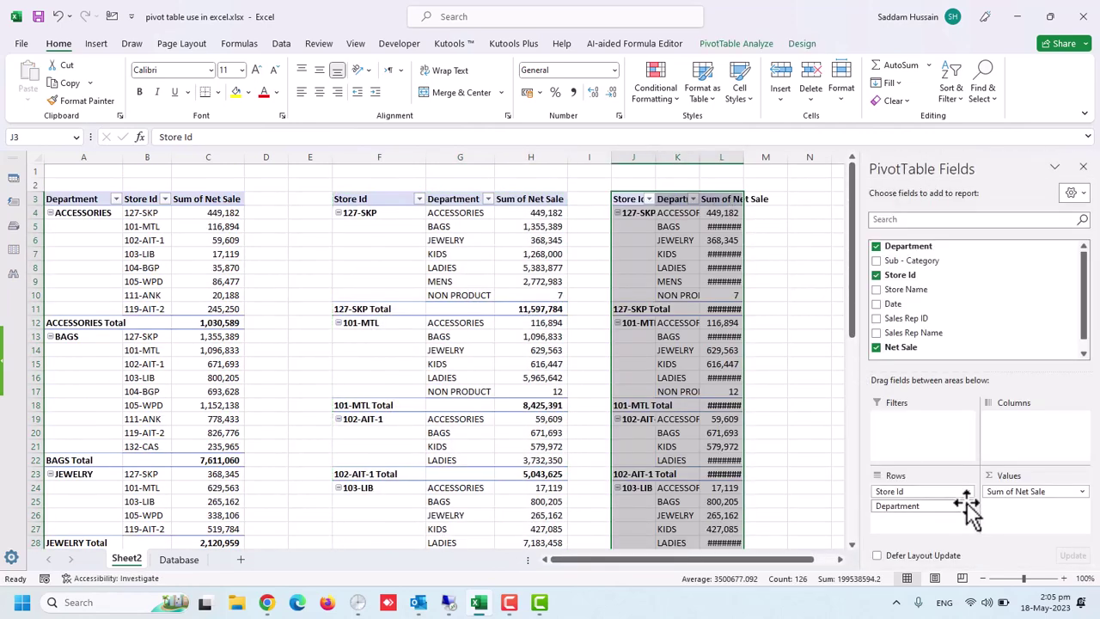
- Remove Department from the third pivot's rows and add Date as columns
{"action": "left_click", "coordinate": [962, 507]}
{"action": "left_click", "coordinate": [918, 474]}
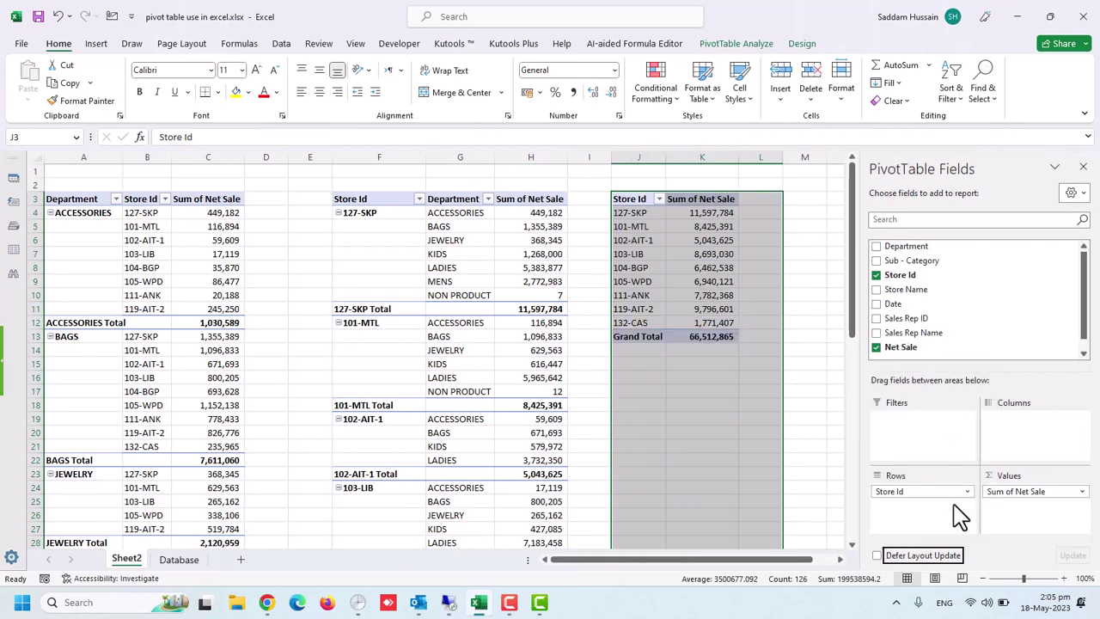
{"action": "left_click", "coordinate": [657, 228]}
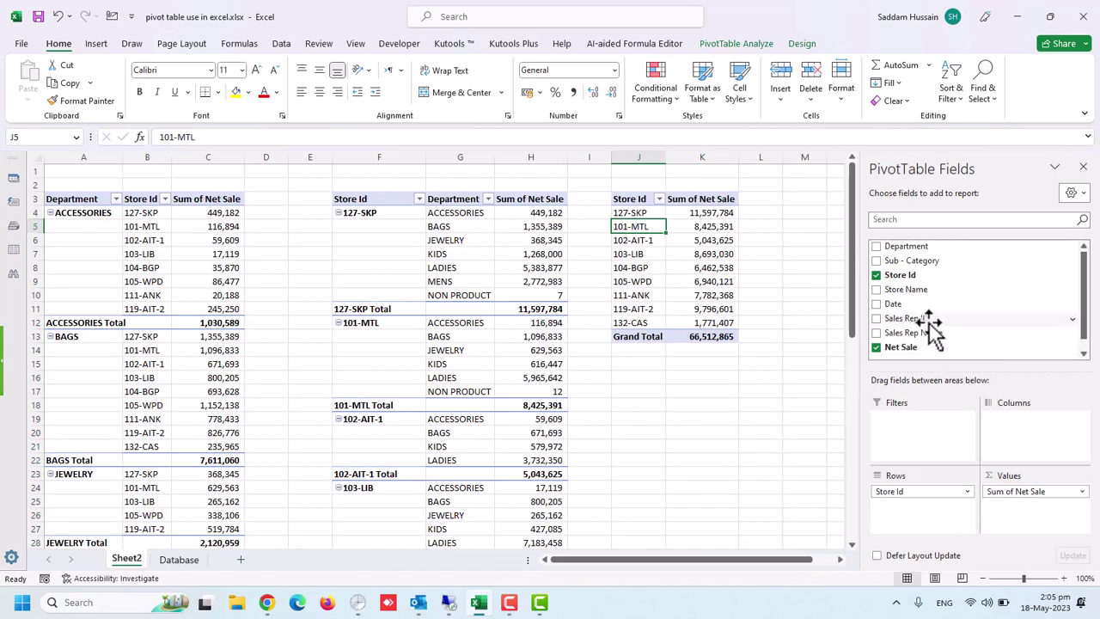
{"action": "mouse_move", "coordinate": [894, 304]}
{"action": "left_mouse_down"}
{"action": "mouse_move", "coordinate": [1021, 438]}
{"action": "mouse_move", "coordinate": [1014, 429]}
{"action": "left_mouse_up"}
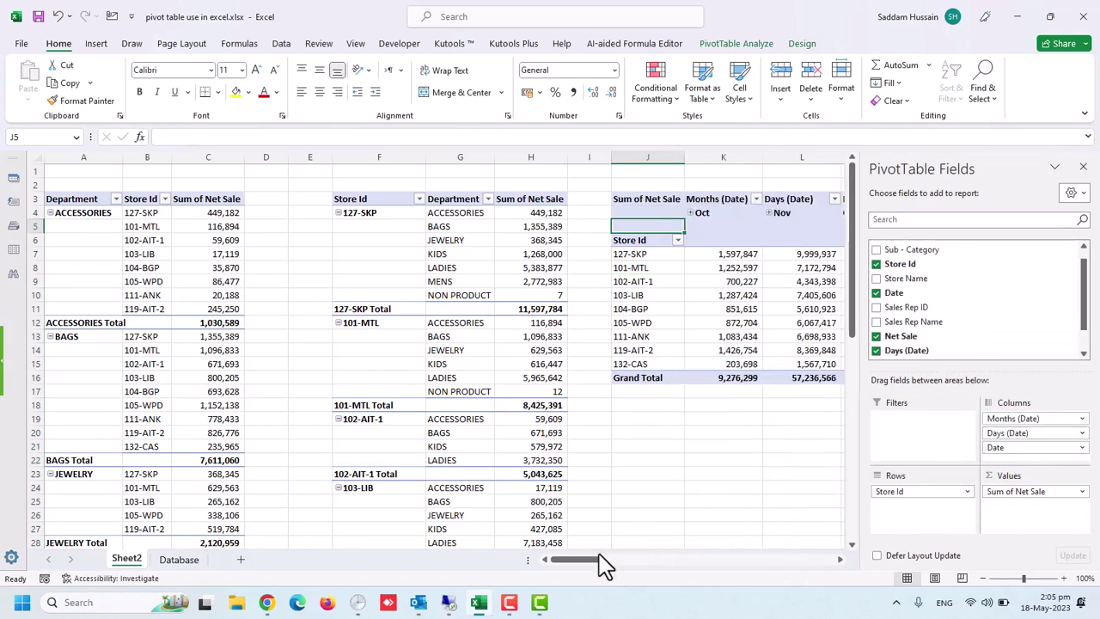
{"action": "left_click_drag", "start_coordinate": [605, 565], "coordinate": [617, 565]}
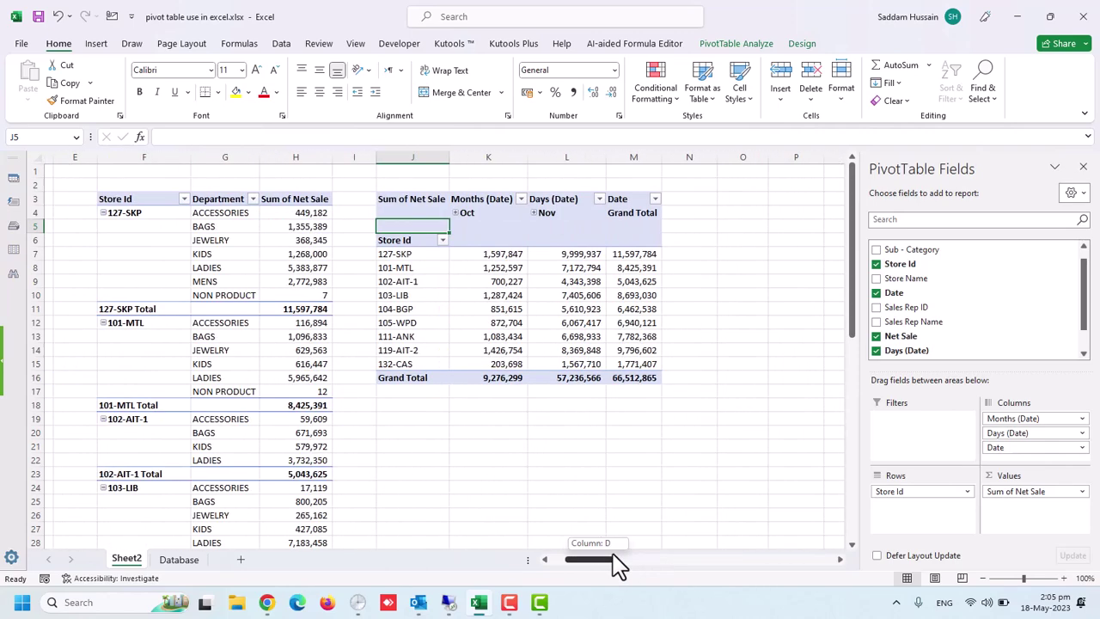
- Expand October into daily columns, collapse it, then expand it again
{"action": "left_click", "coordinate": [499, 227]}
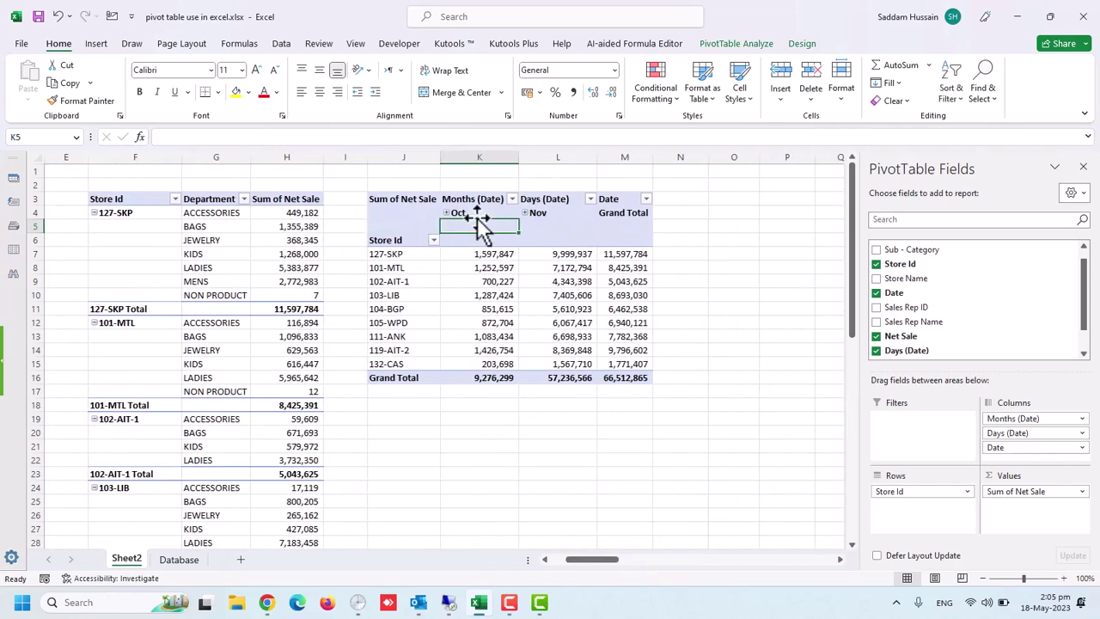
{"action": "left_click", "coordinate": [446, 212]}
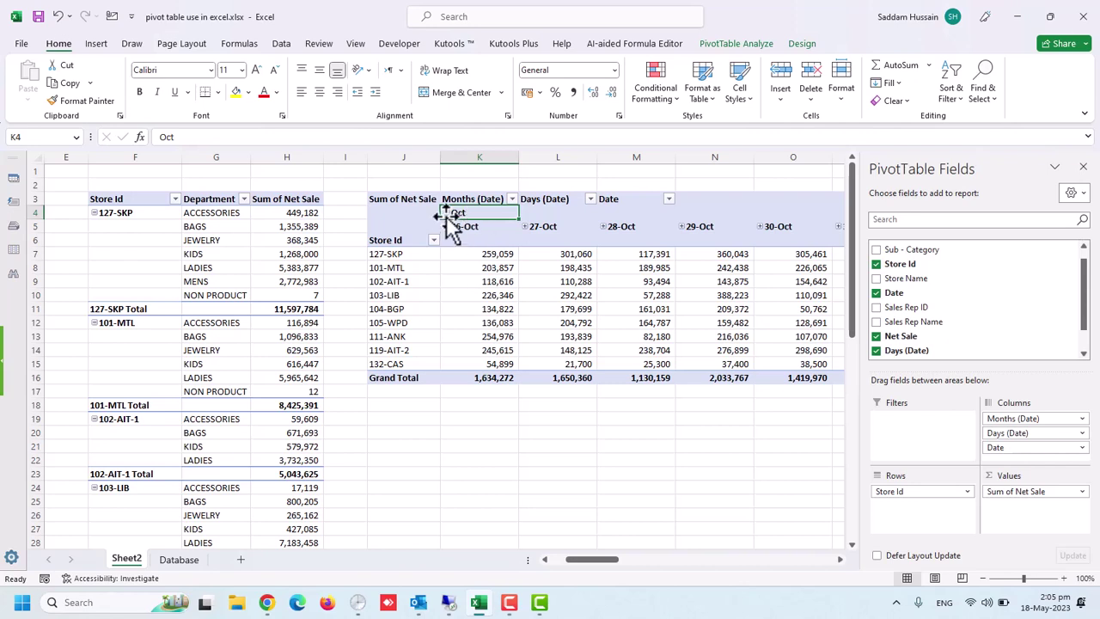
{"action": "left_click", "coordinate": [446, 212]}
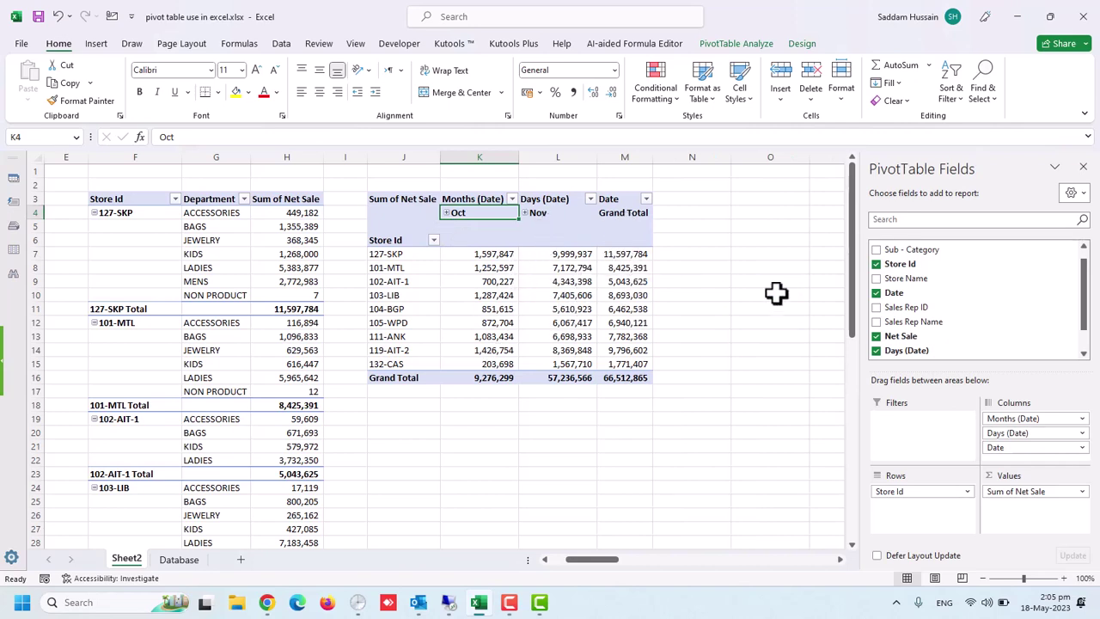
{"action": "left_click", "coordinate": [446, 212]}
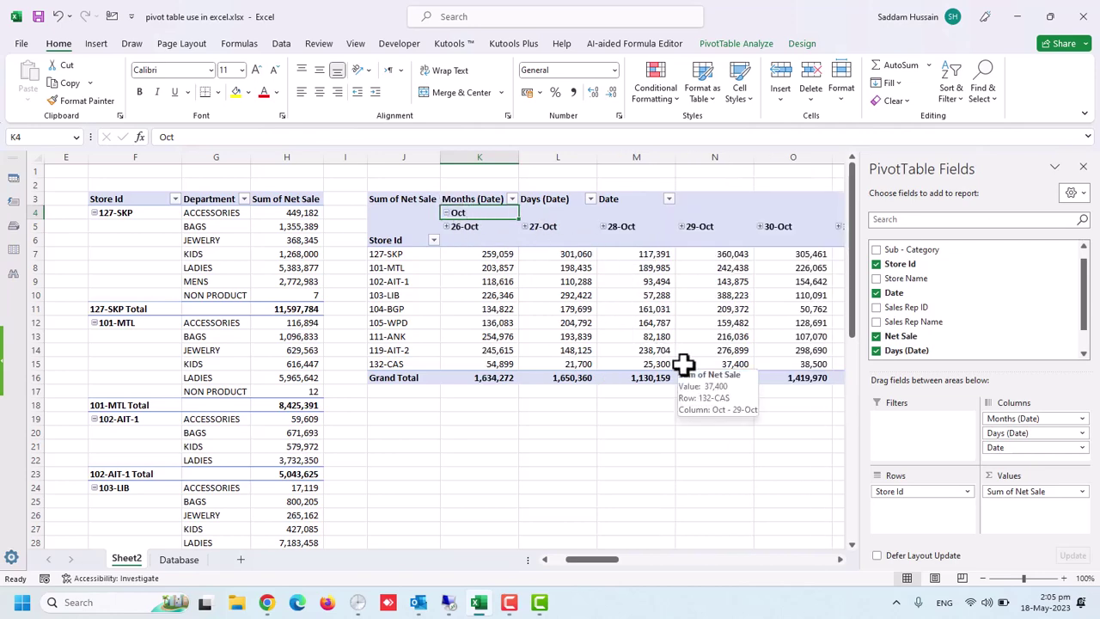
- Inspect the Sales Rep ID and Sales Rep Name columns on the Database sheet, then return to Sheet2
{"action": "left_click", "coordinate": [181, 560]}
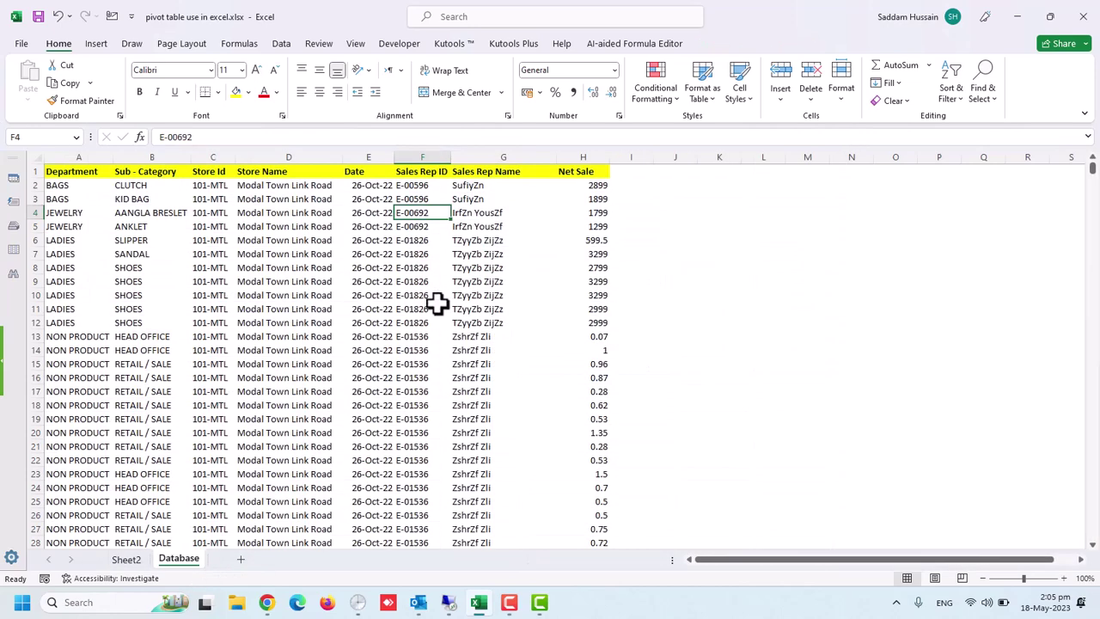
{"action": "left_click", "coordinate": [467, 212]}
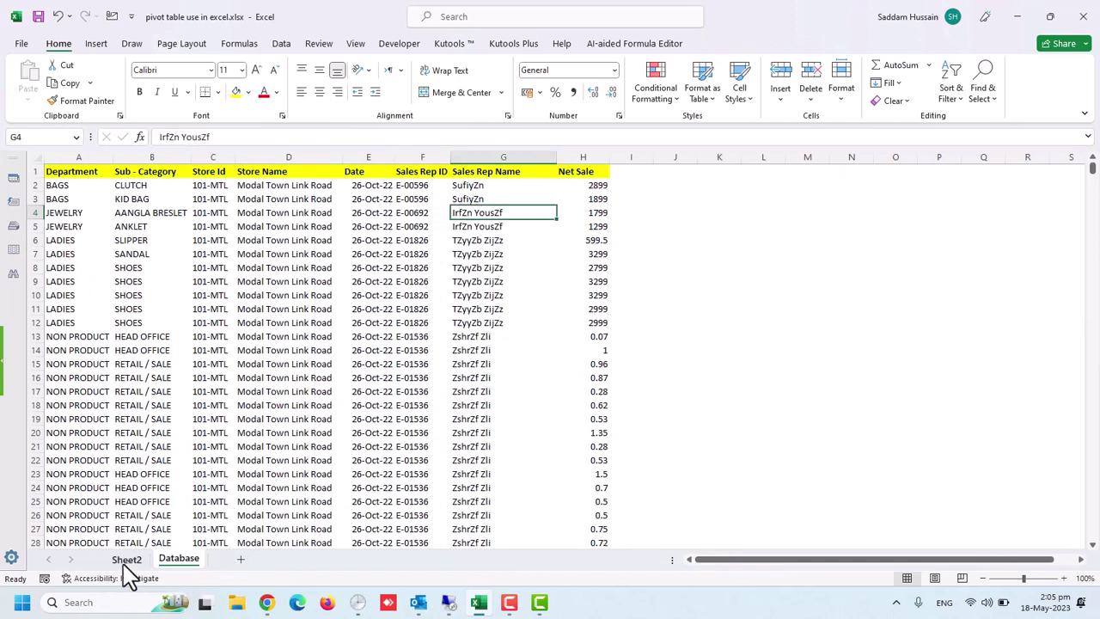
{"action": "left_click", "coordinate": [432, 153]}
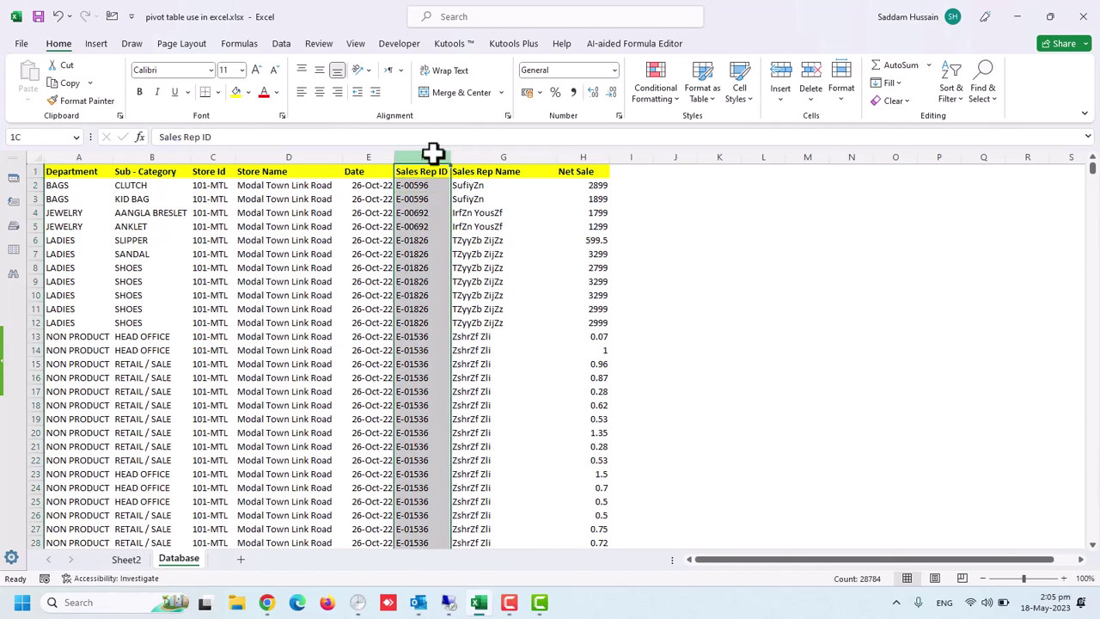
{"action": "left_click", "coordinate": [491, 171]}
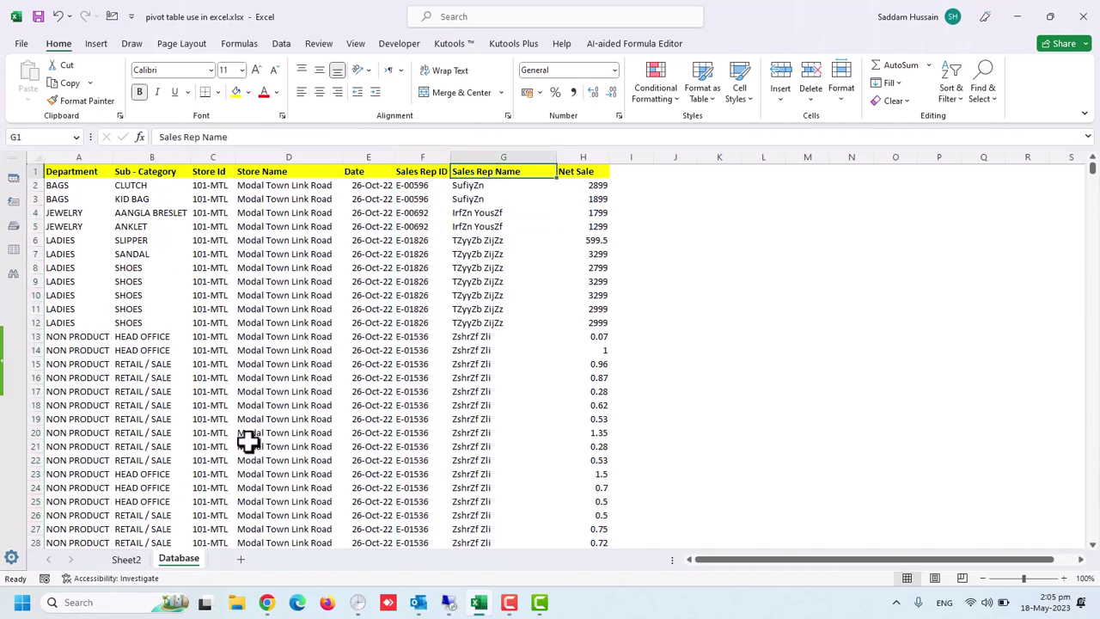
{"action": "left_click", "coordinate": [131, 562]}
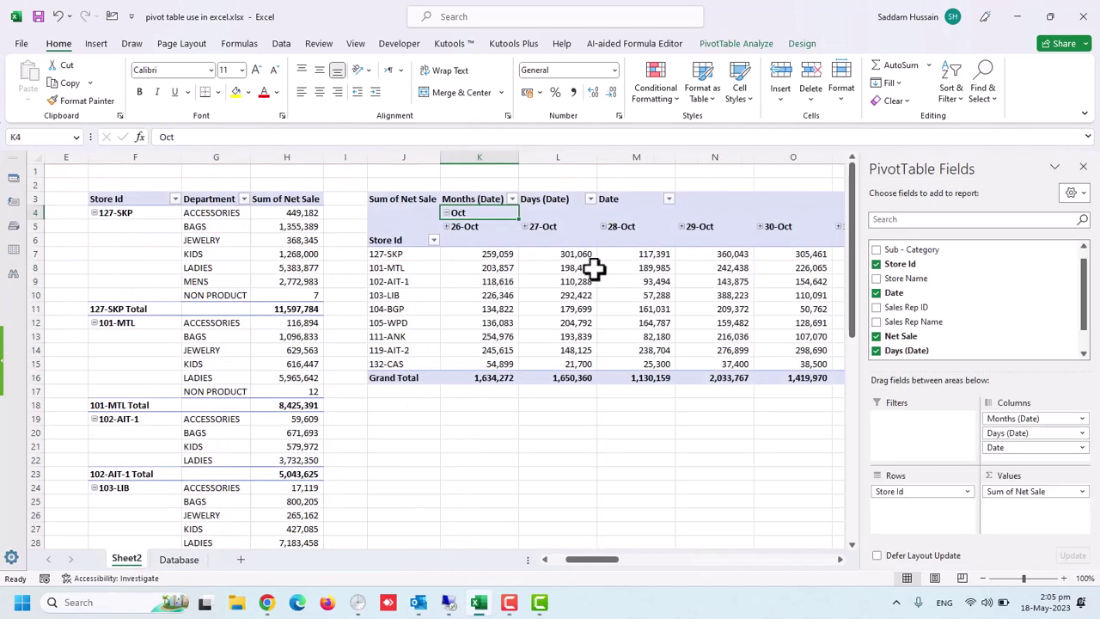
- Copy the date pivot and paste it at L20
{"action": "left_click", "coordinate": [378, 207]}
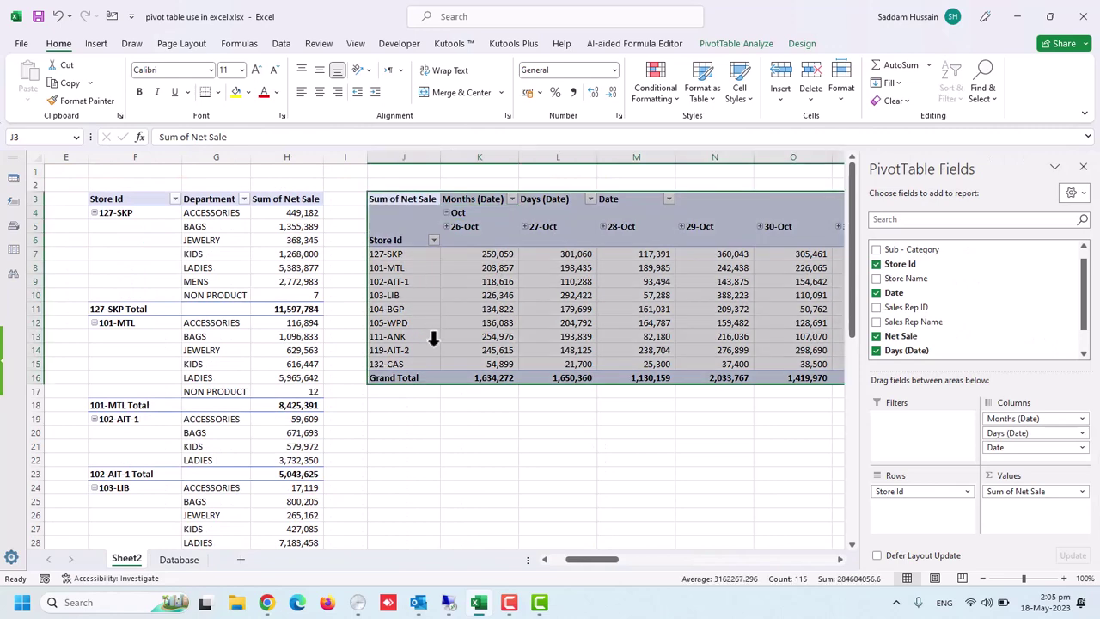
{"action": "key", "text": "ctrl+c"}
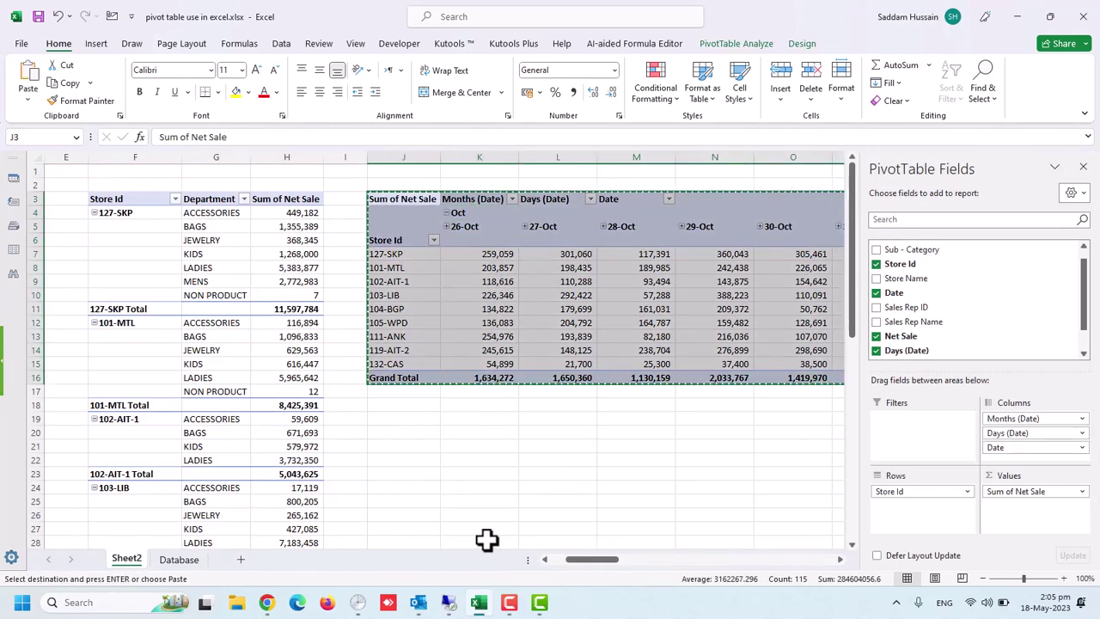
{"action": "left_click", "coordinate": [547, 436]}
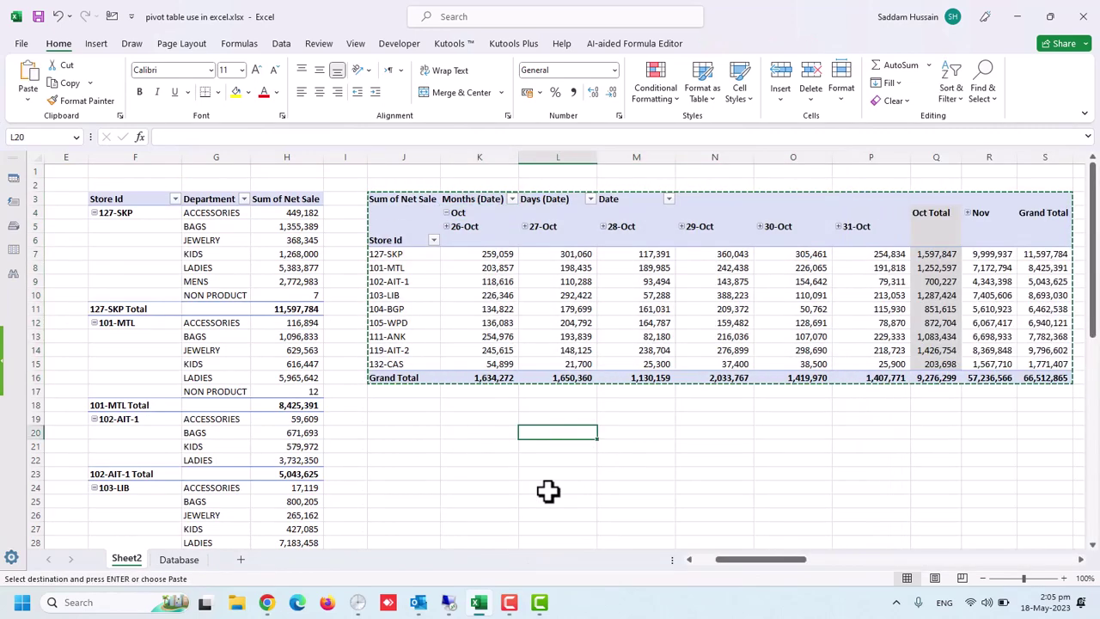
{"action": "key", "text": "ctrl+v"}
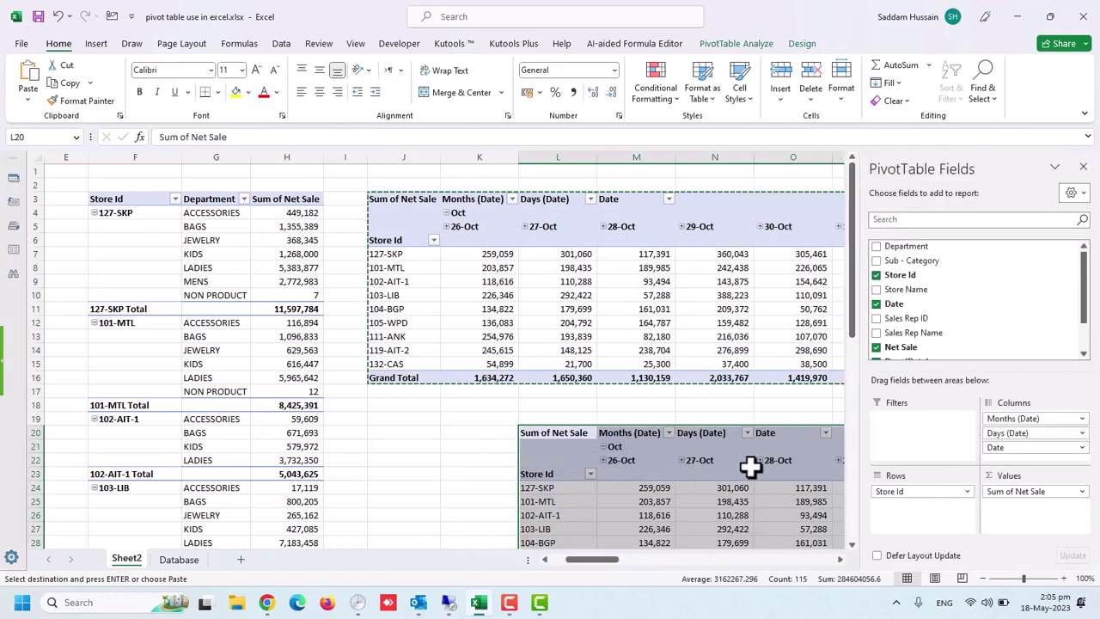
{"action": "scroll", "coordinate": [750, 466], "scroll_direction": "down", "scroll_amount": 2}
- Remove Store Id, Months (Date), Date and Days (Date), leaving only Sum of Net Sale 66,512,865
{"action": "left_click", "coordinate": [968, 493]}
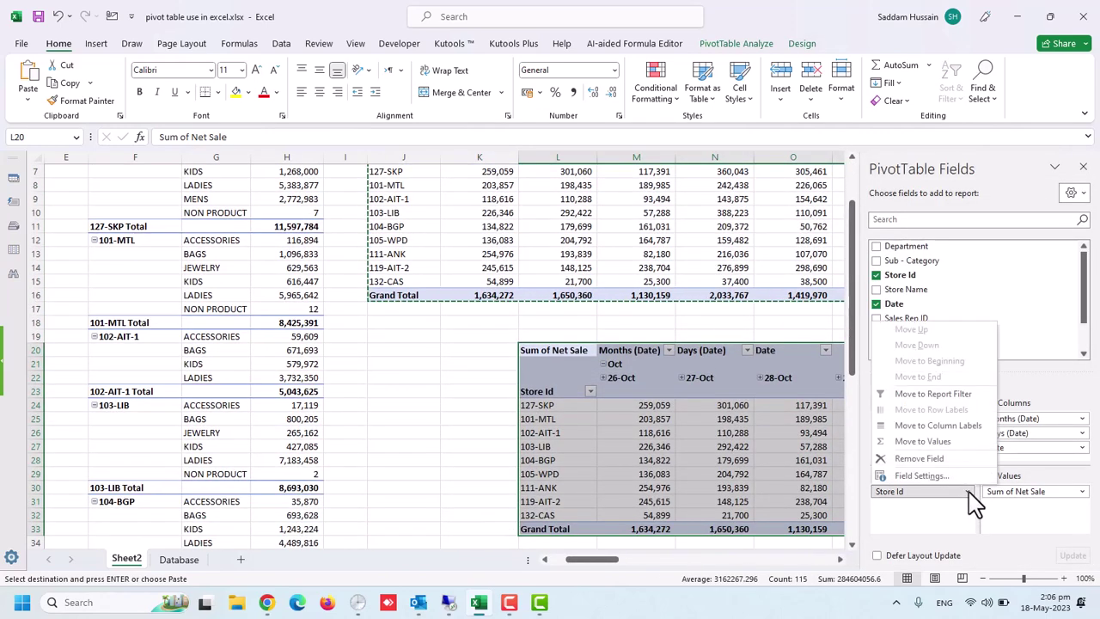
{"action": "left_click", "coordinate": [924, 458]}
{"action": "left_click", "coordinate": [1082, 421]}
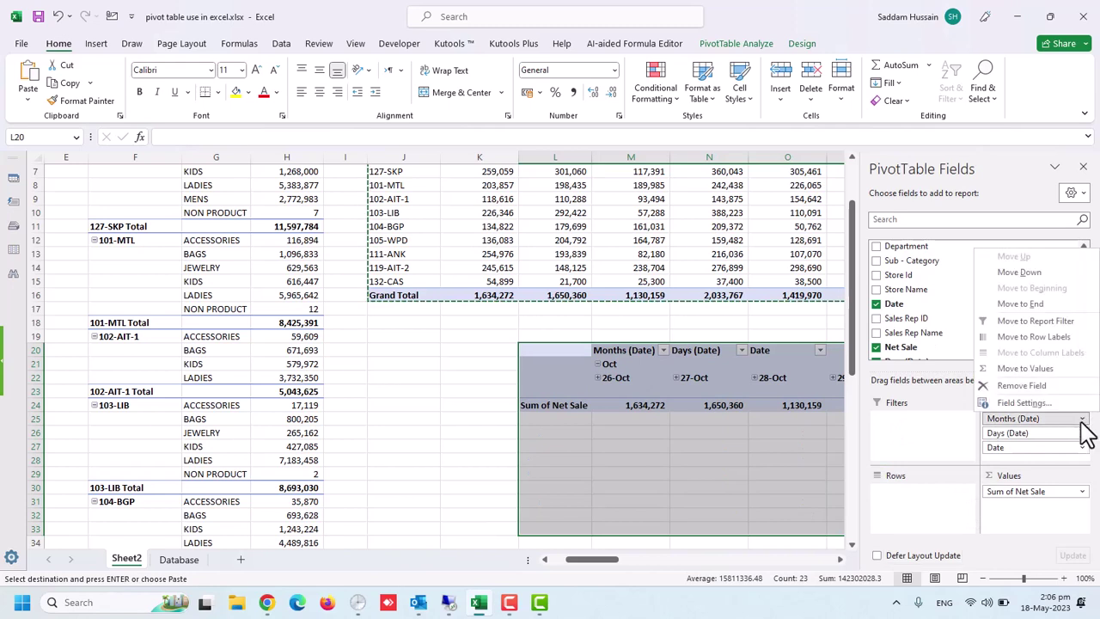
{"action": "left_click", "coordinate": [1023, 386]}
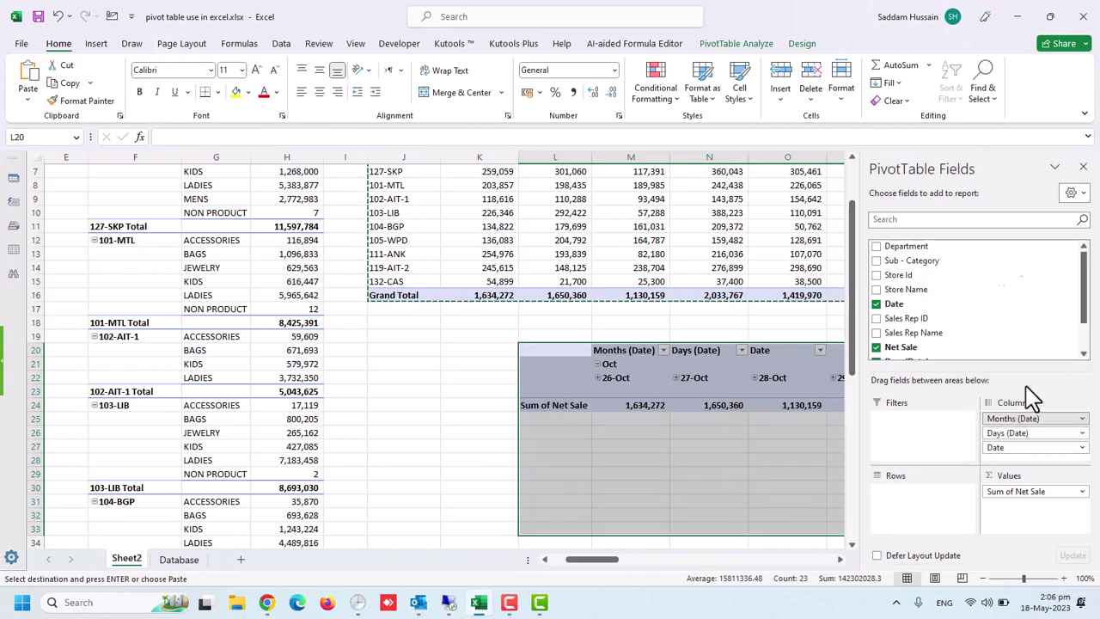
{"action": "left_click", "coordinate": [876, 304]}
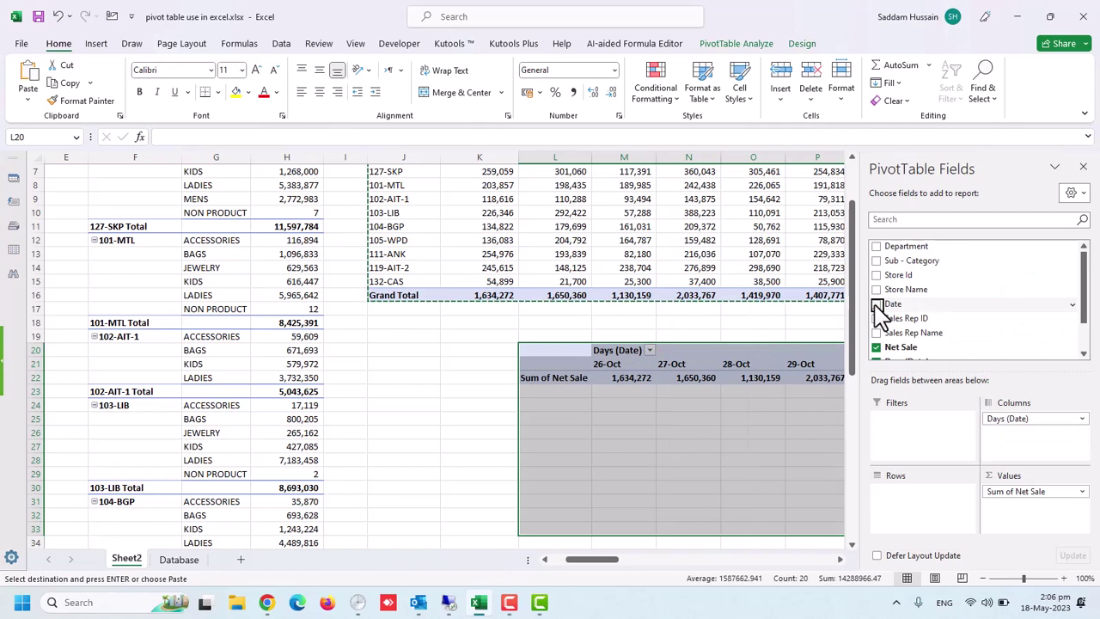
{"action": "left_click", "coordinate": [1081, 419]}
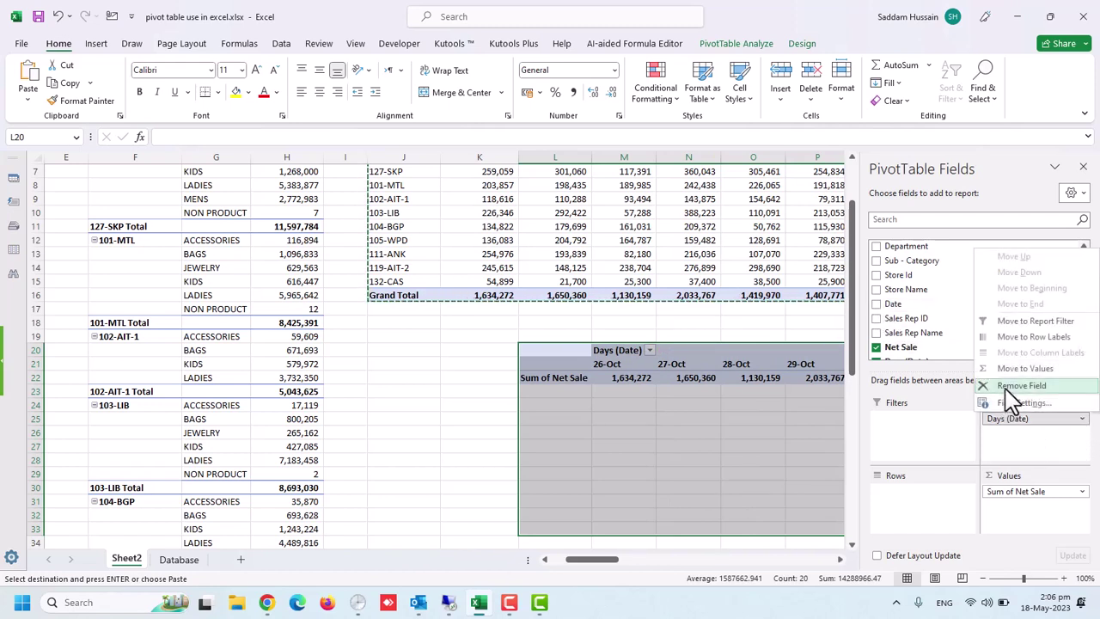
{"action": "left_click", "coordinate": [1022, 385]}
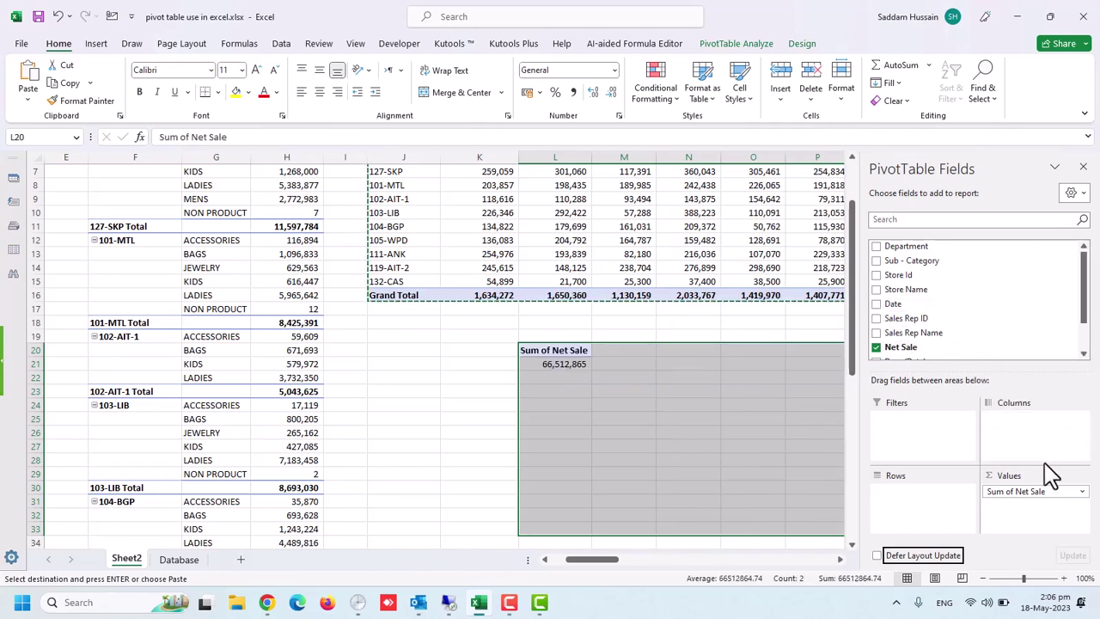
{"action": "left_click", "coordinate": [573, 362]}
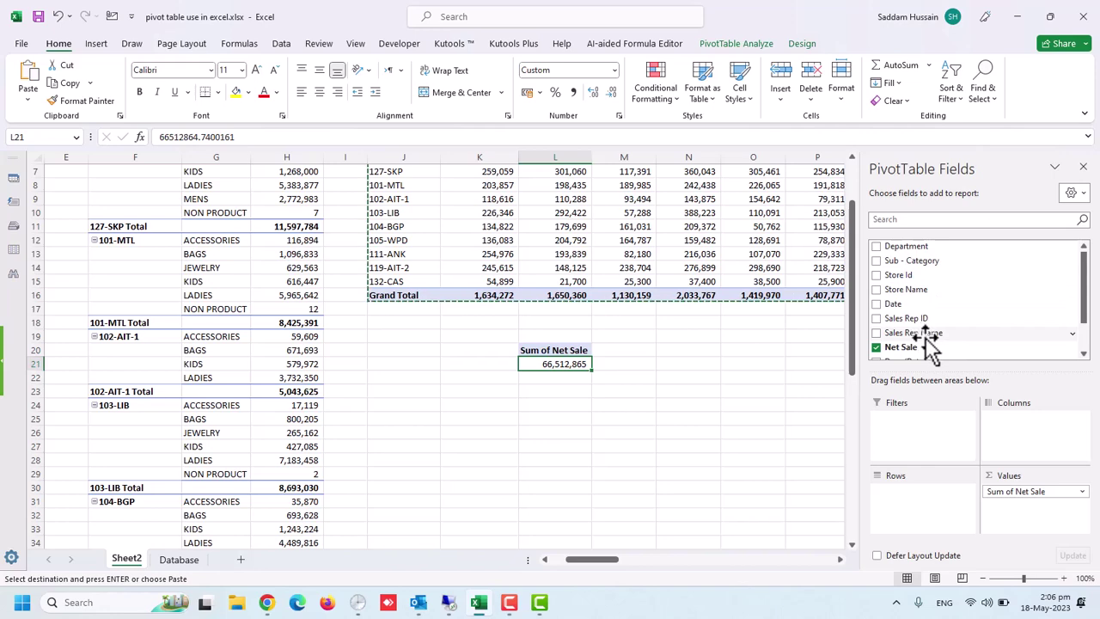
- Add Sales Rep Name to the L20 pivot's rows, the first rep totalling 474,569, and clear the copy
{"action": "left_click_drag", "start_coordinate": [916, 336], "coordinate": [924, 509]}
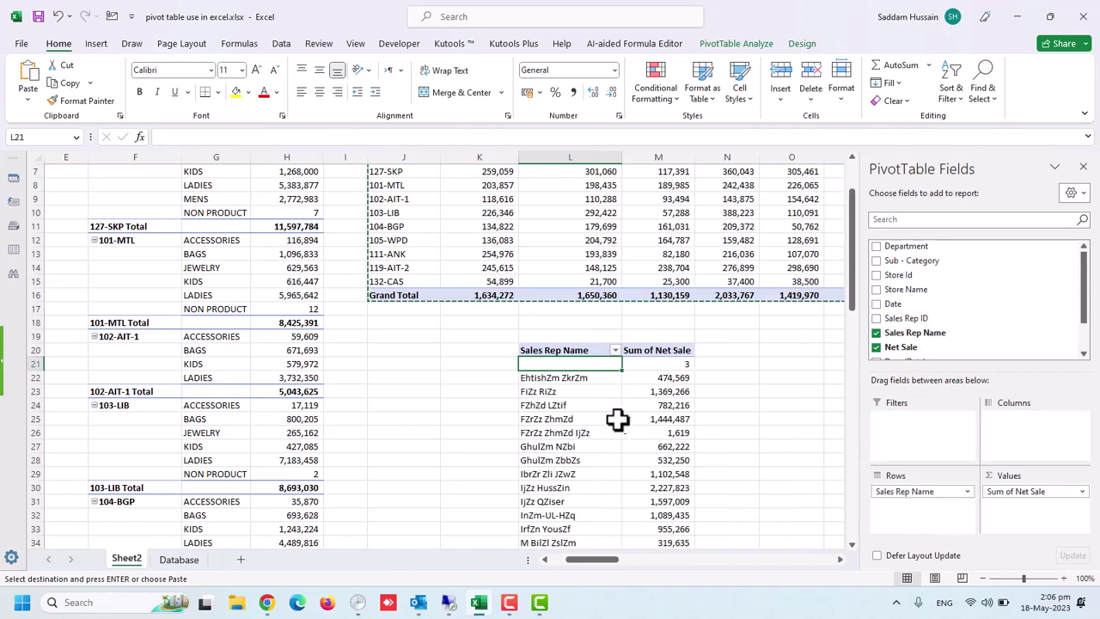
{"action": "scroll", "coordinate": [617, 419], "scroll_direction": "down", "scroll_amount": 2}
{"action": "scroll", "coordinate": [601, 404], "scroll_direction": "down", "scroll_amount": 2}
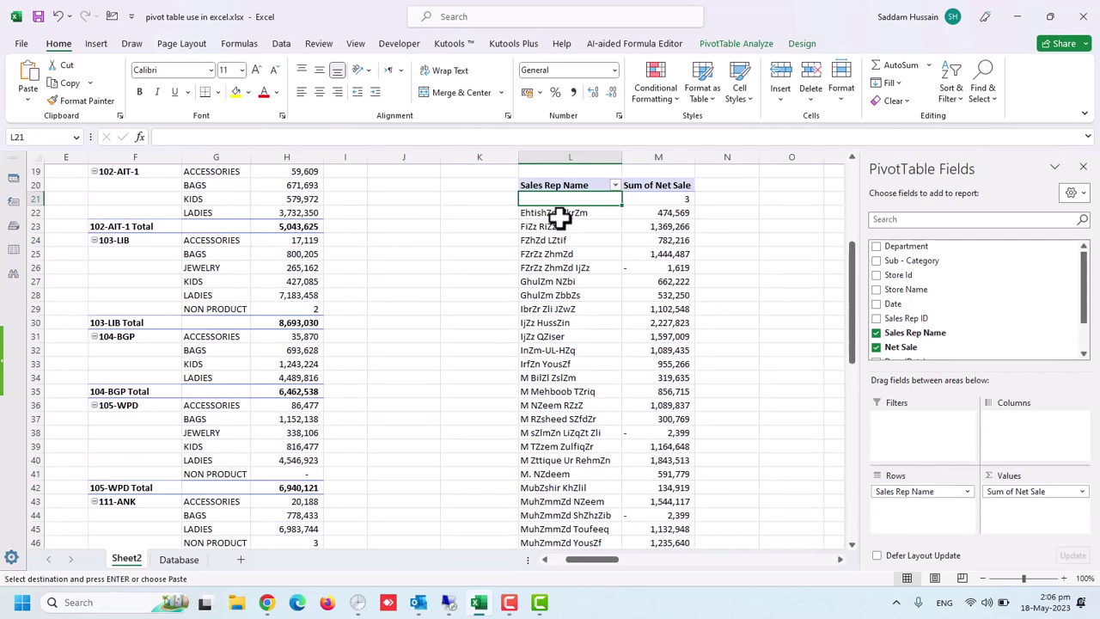
{"action": "left_click", "coordinate": [673, 210]}
{"action": "scroll", "coordinate": [593, 364], "scroll_direction": "up", "scroll_amount": 3}
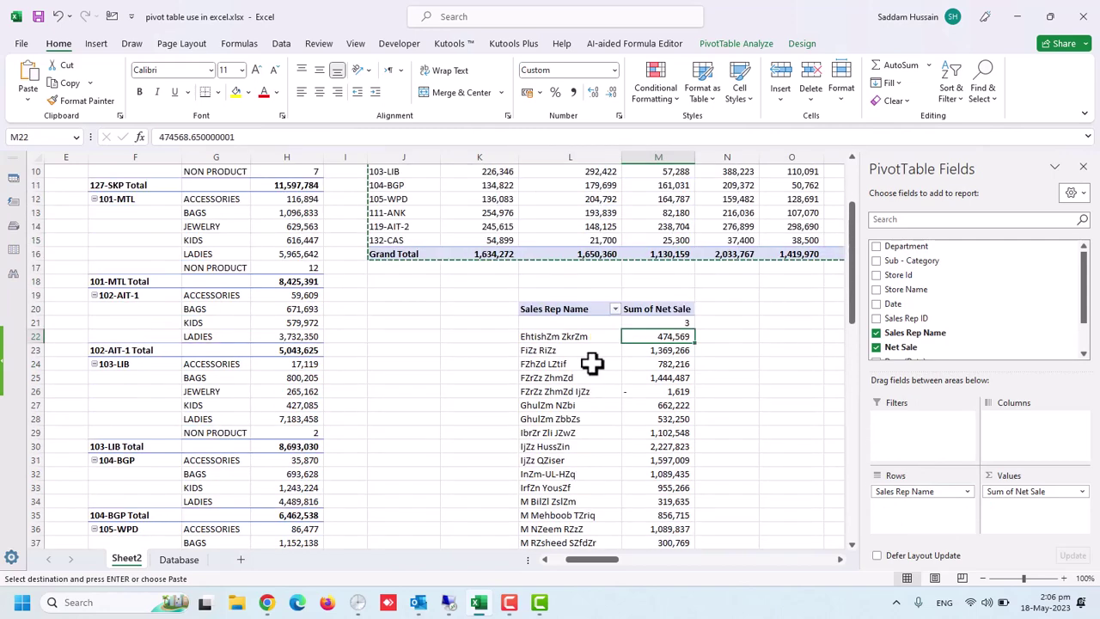
{"action": "scroll", "coordinate": [722, 371], "scroll_direction": "up", "scroll_amount": 3}
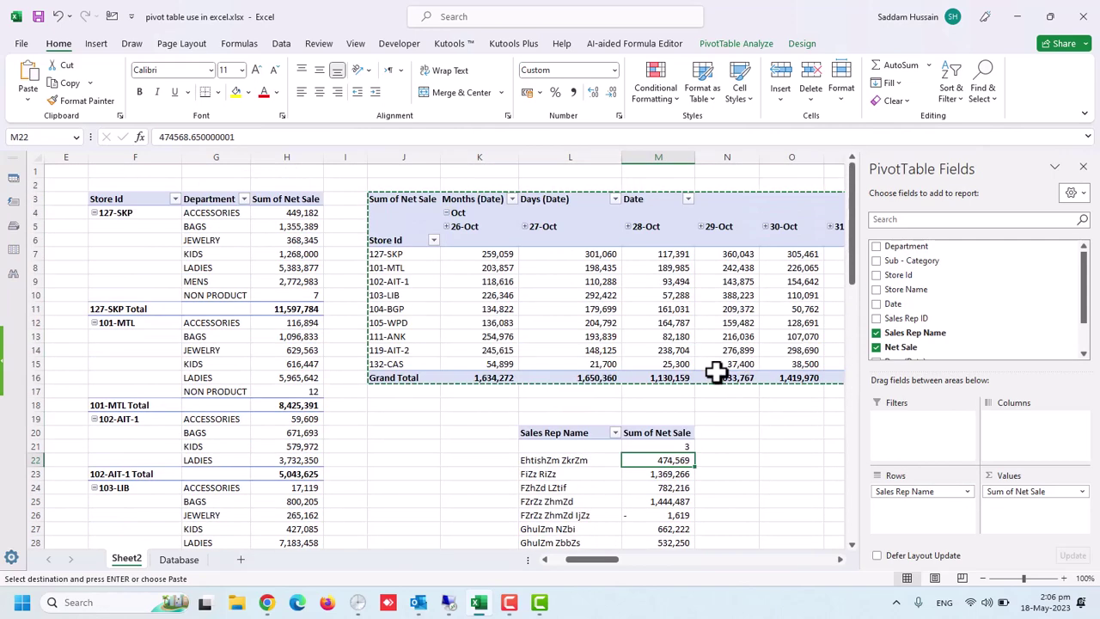
{"action": "key", "text": "Escape"}
{"action": "left_click", "coordinate": [591, 324]}
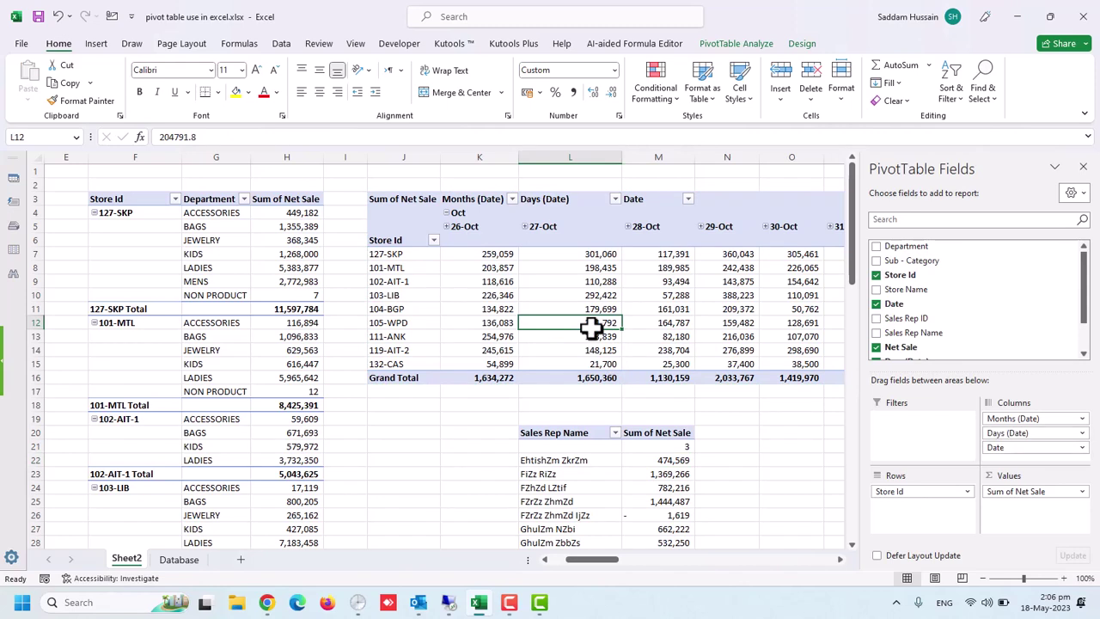
{"action": "left_click", "coordinate": [633, 378]}
{"action": "left_click", "coordinate": [660, 458]}
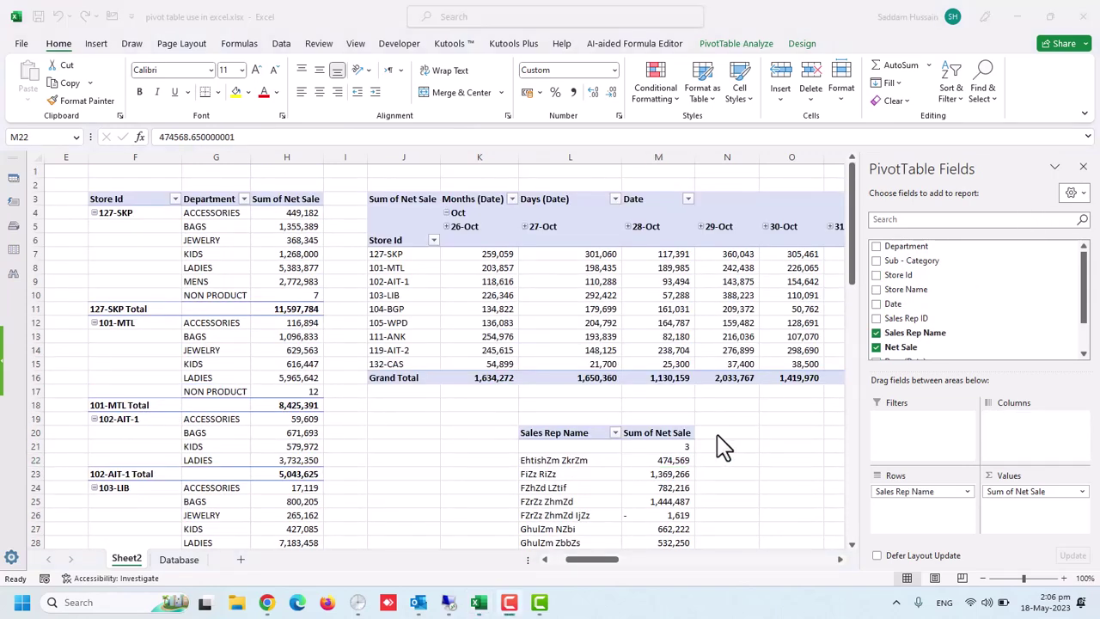
{"action": "left_click", "coordinate": [409, 303]}
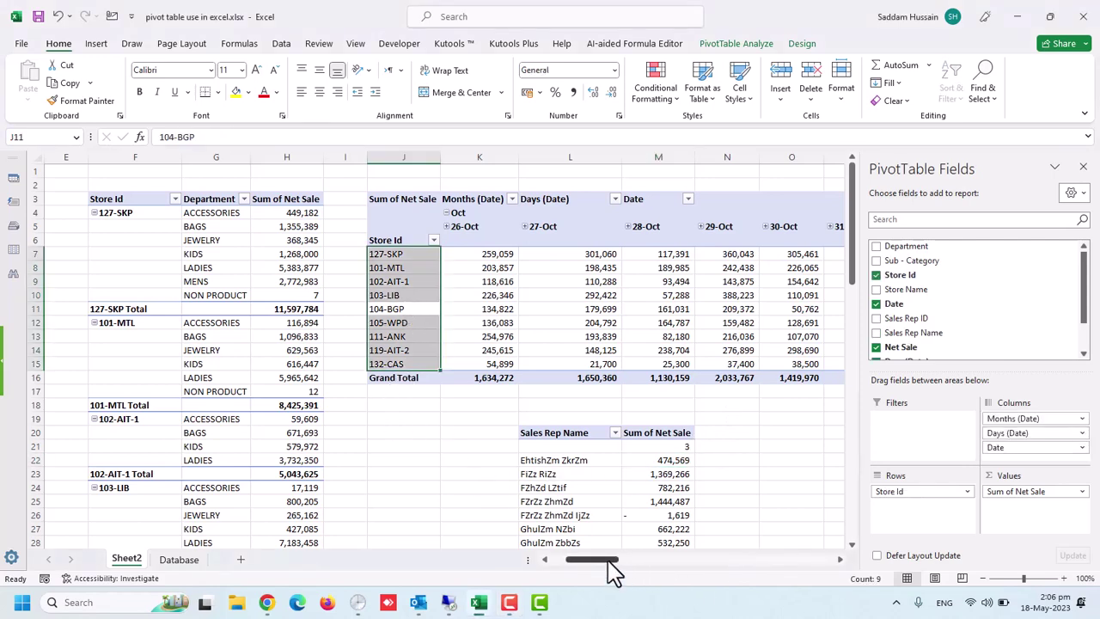
{"action": "left_click_drag", "start_coordinate": [606, 560], "coordinate": [555, 560]}
{"action": "scroll", "coordinate": [228, 395], "scroll_direction": "down", "scroll_amount": 1}
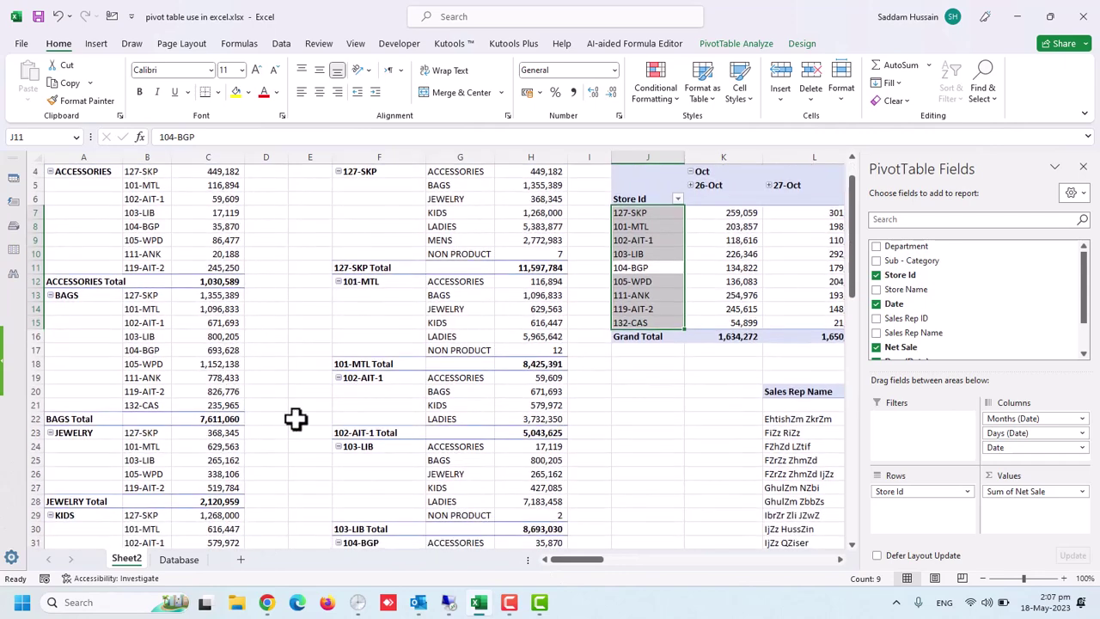
{"action": "scroll", "coordinate": [295, 418], "scroll_direction": "down", "scroll_amount": 1}
{"action": "scroll", "coordinate": [184, 420], "scroll_direction": "down", "scroll_amount": 2}
{"action": "scroll", "coordinate": [179, 422], "scroll_direction": "down", "scroll_amount": 5}
{"action": "scroll", "coordinate": [178, 431], "scroll_direction": "down", "scroll_amount": 2}
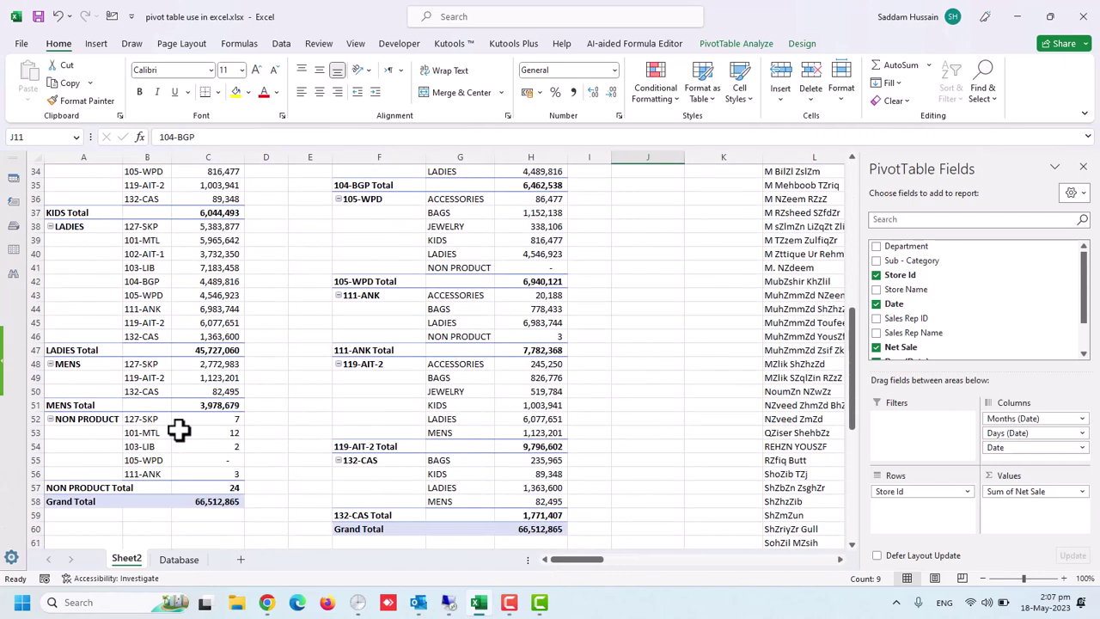
{"action": "left_click", "coordinate": [144, 460]}
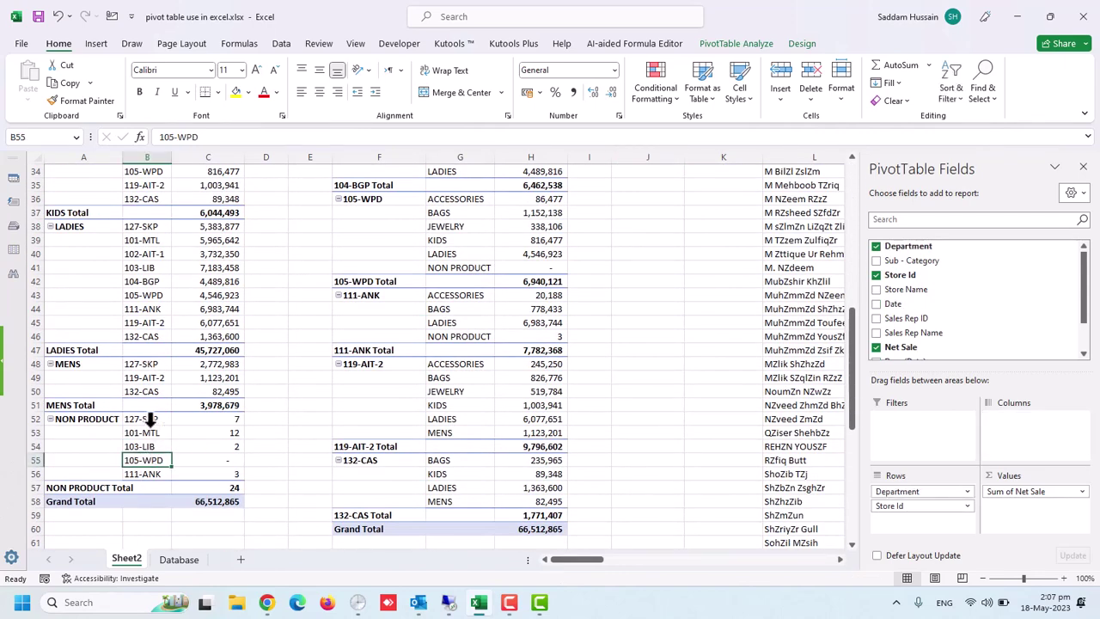
{"action": "scroll", "coordinate": [206, 472], "scroll_direction": "up", "scroll_amount": 9}
{"action": "scroll", "coordinate": [207, 472], "scroll_direction": "up", "scroll_amount": 2}
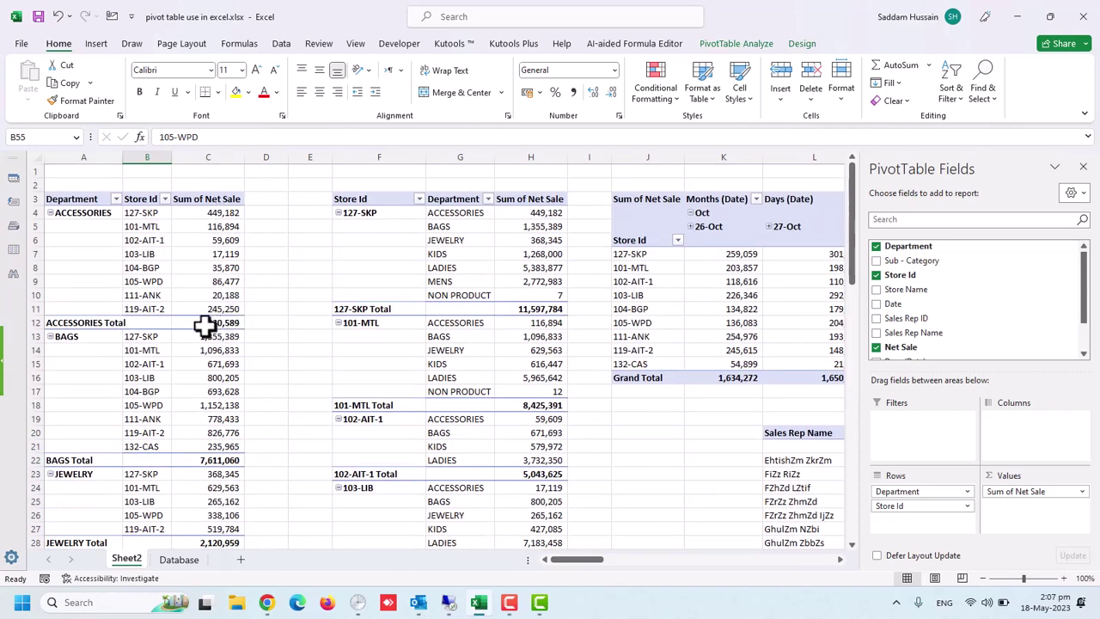
{"action": "mouse_move", "coordinate": [222, 322]}
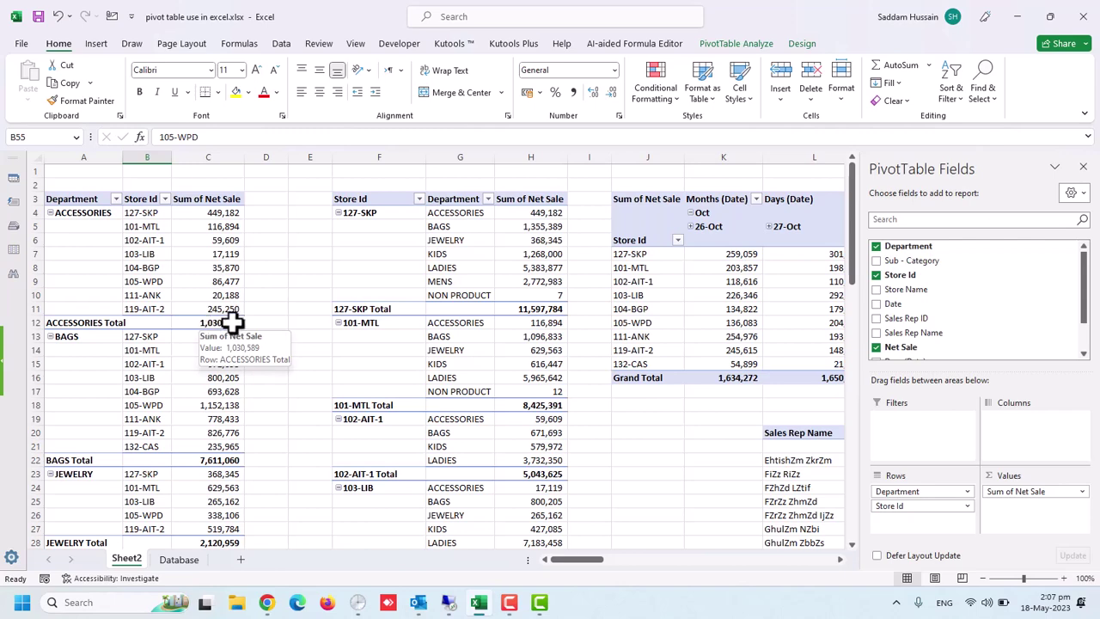
{"action": "left_click", "coordinate": [232, 322]}
- Add header filters to the Database sheet's data table with Ctrl+Shift+L
{"action": "left_click", "coordinate": [180, 560]}
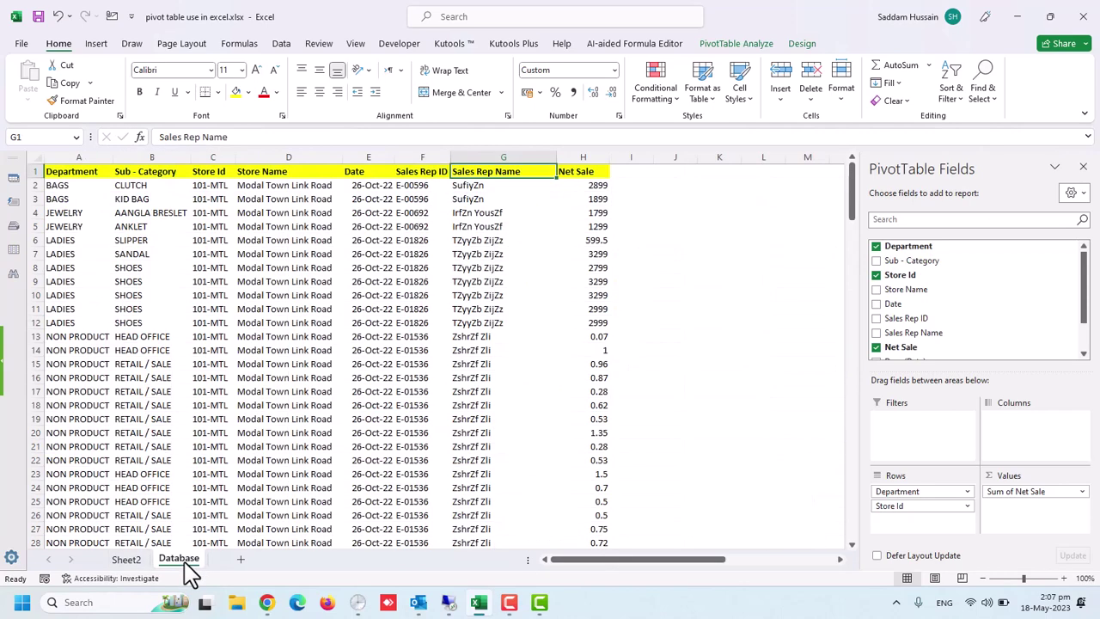
{"action": "left_click", "coordinate": [268, 282]}
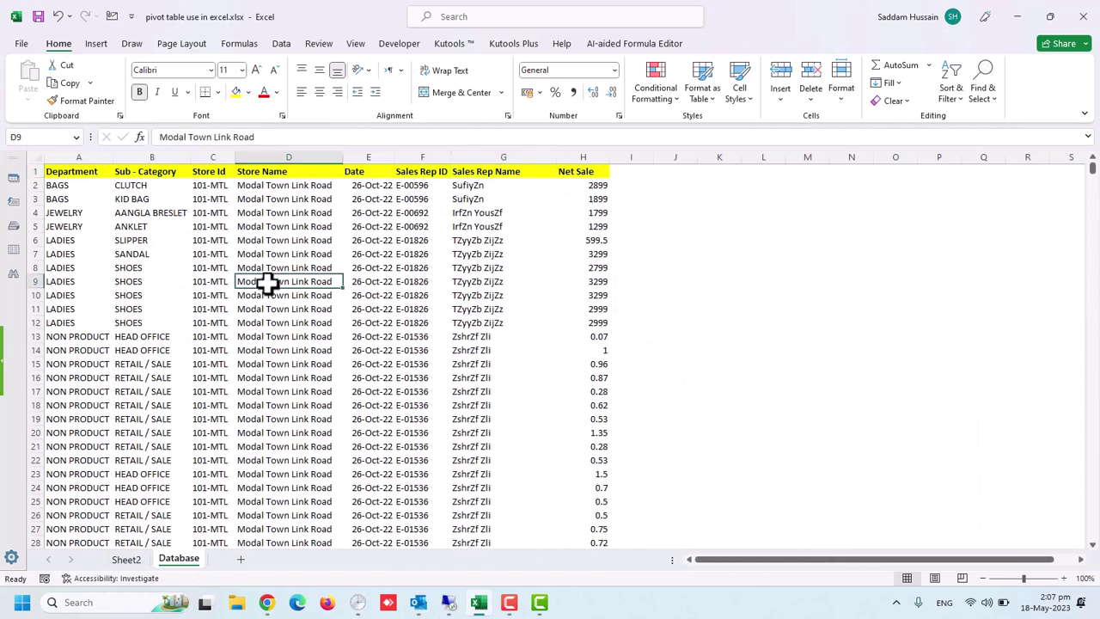
{"action": "key", "text": "ctrl+Down"}
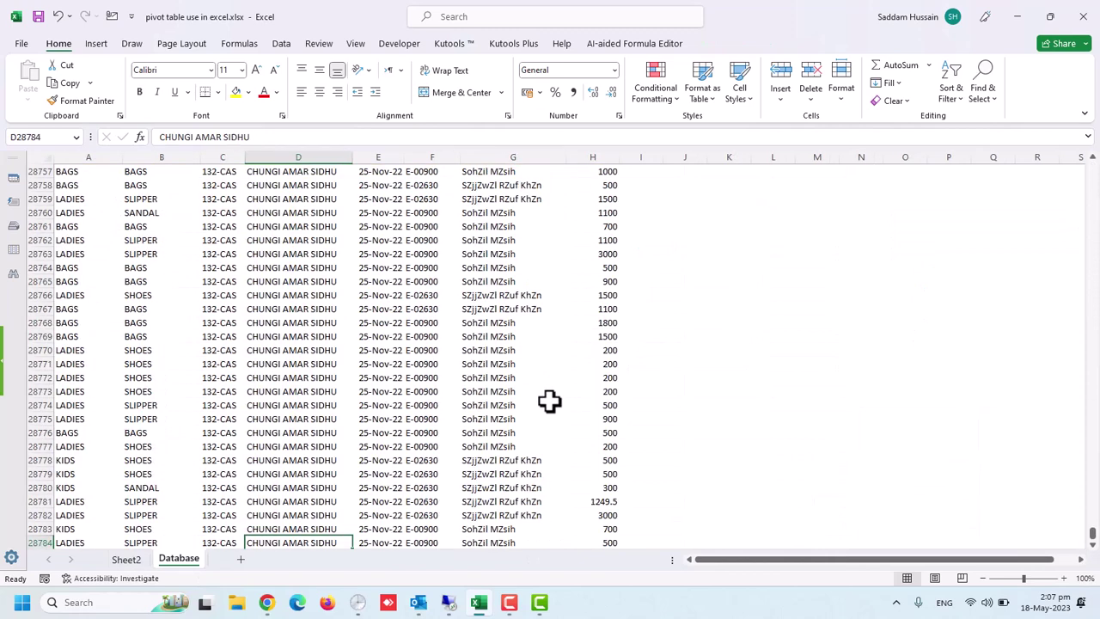
{"action": "key", "text": "Down"}
{"action": "key", "text": "ctrl+Left"}
{"action": "key", "text": "Up"}
{"action": "key", "text": "Up"}
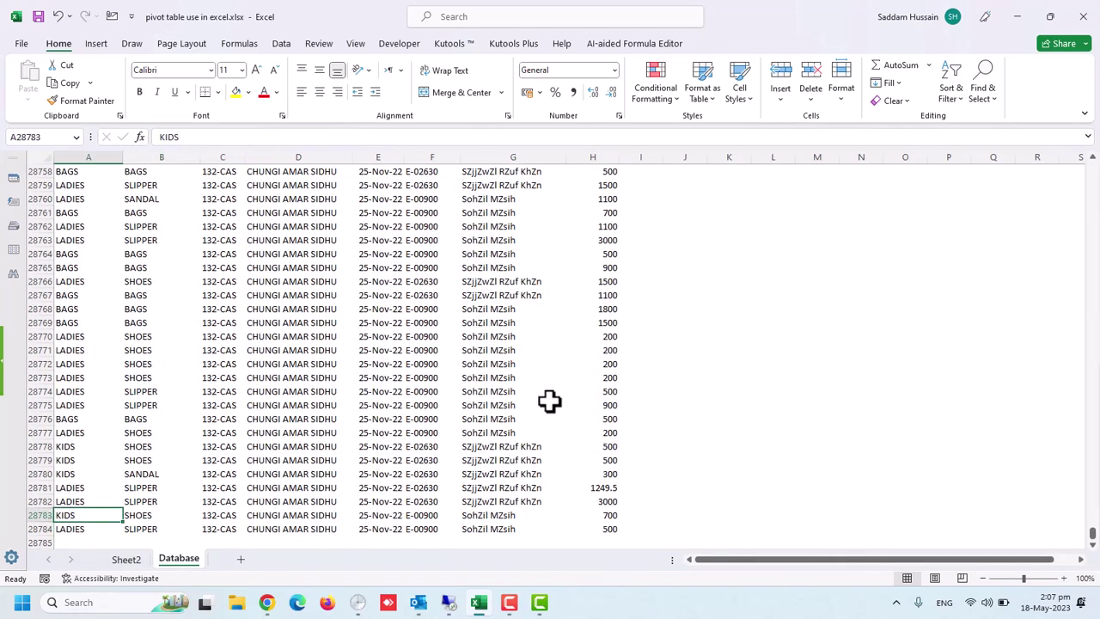
{"action": "key", "text": "ctrl+Up"}
{"action": "key", "text": "ctrl+shift+l"}
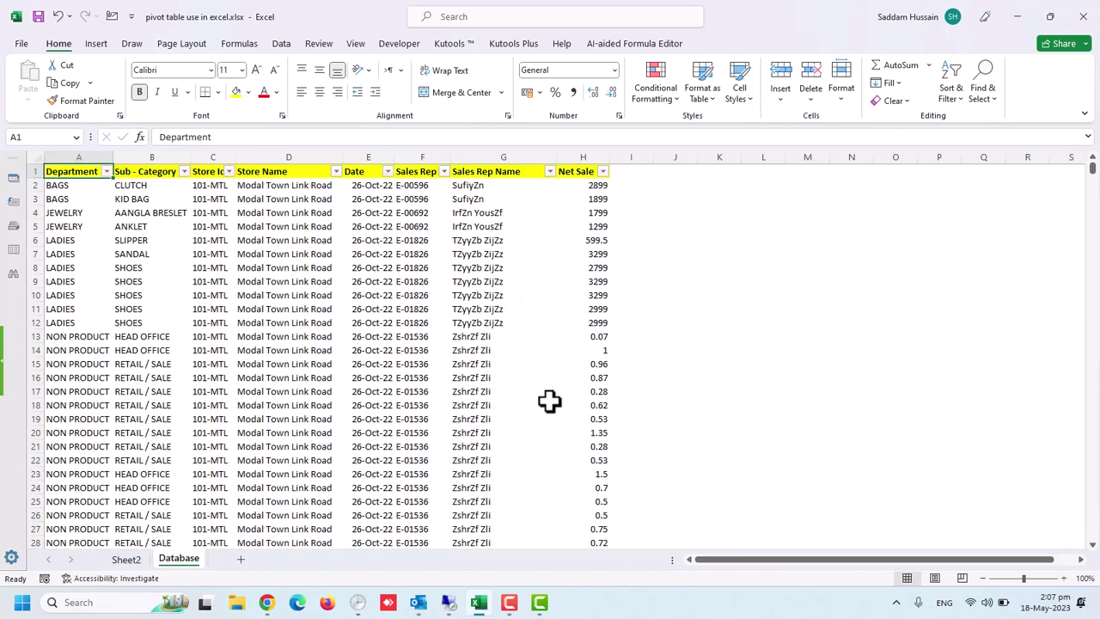
- Filter Department to ACCESSORIES and select its Net Sale values to check the 1,030,588.6 sum
{"action": "left_click", "coordinate": [105, 172]}
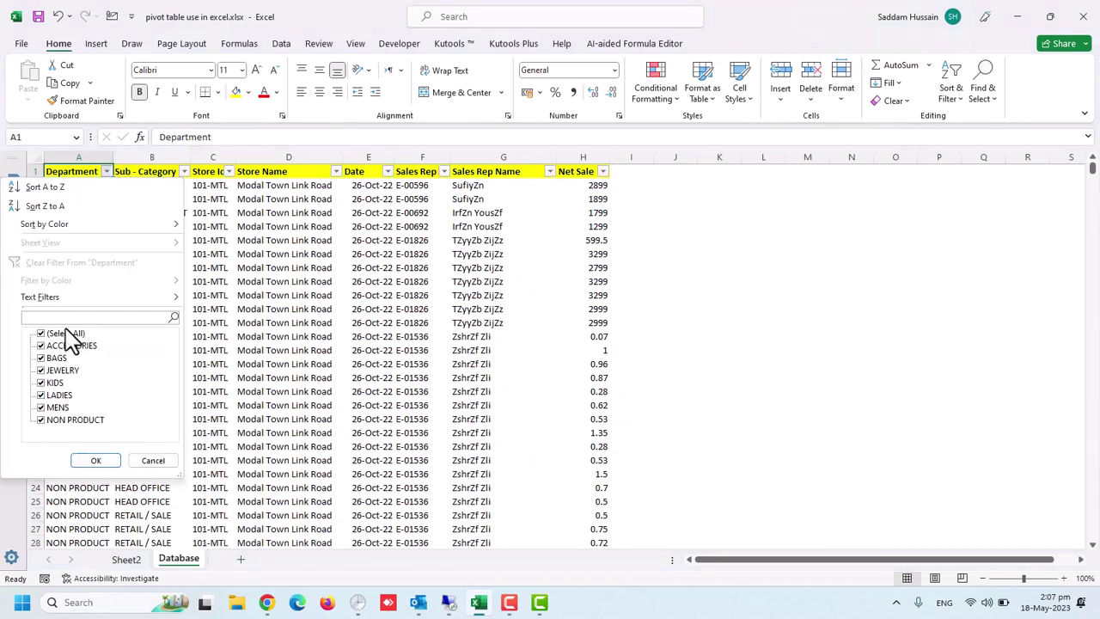
{"action": "left_click", "coordinate": [71, 345]}
{"action": "left_click", "coordinate": [96, 461]}
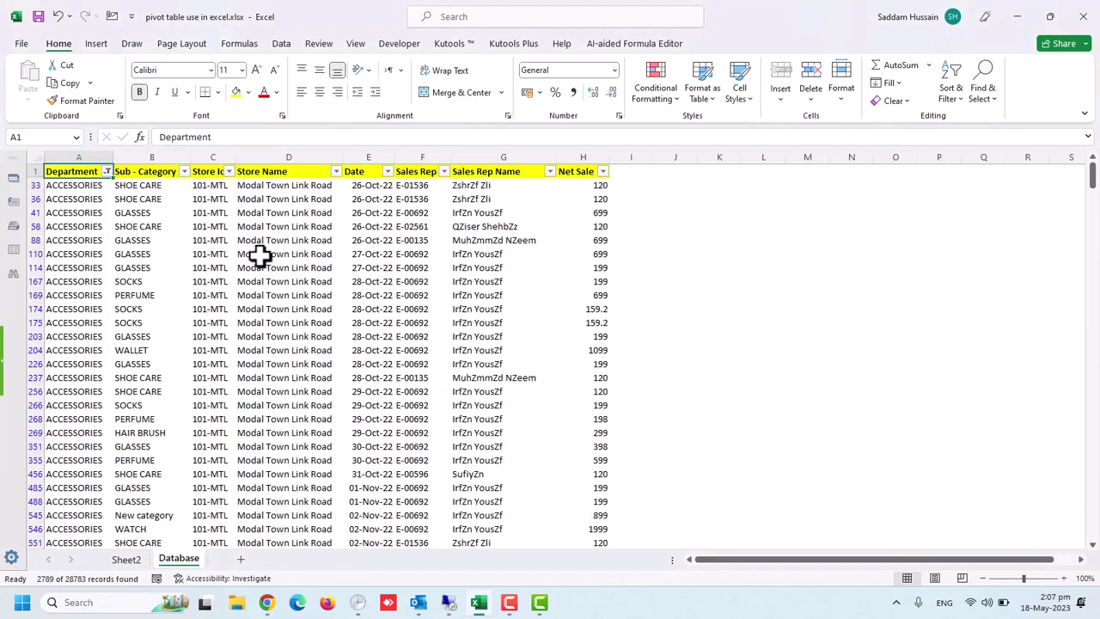
{"action": "left_click", "coordinate": [120, 213]}
{"action": "key", "text": "ctrl+Right"}
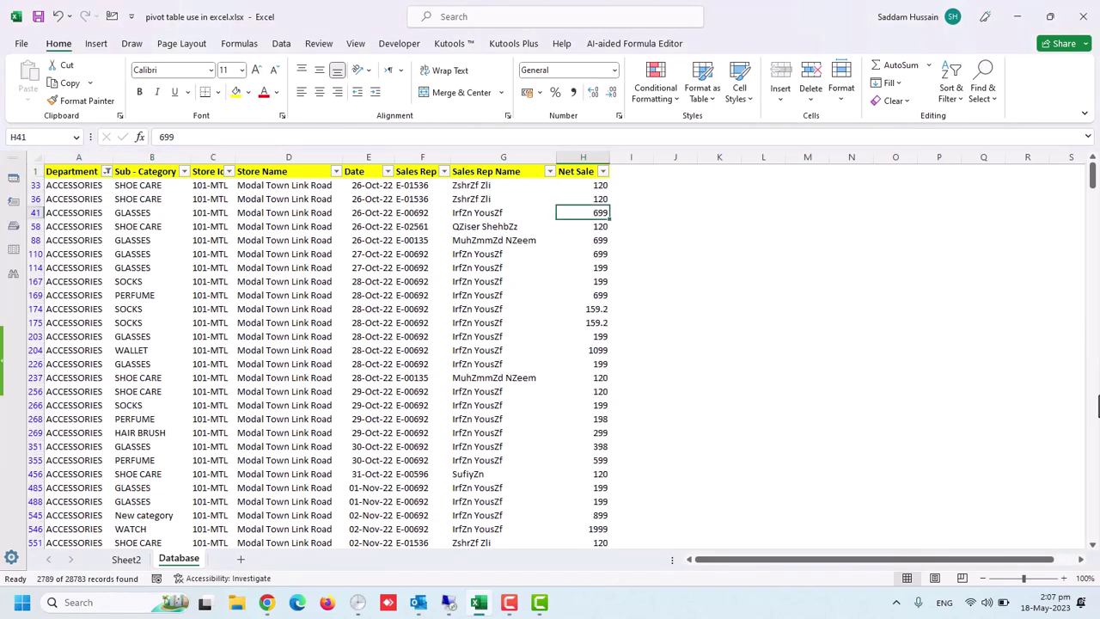
{"action": "key", "text": "ctrl+Up"}
{"action": "key", "text": "Down"}
{"action": "key", "text": "ctrl+shift+Down"}
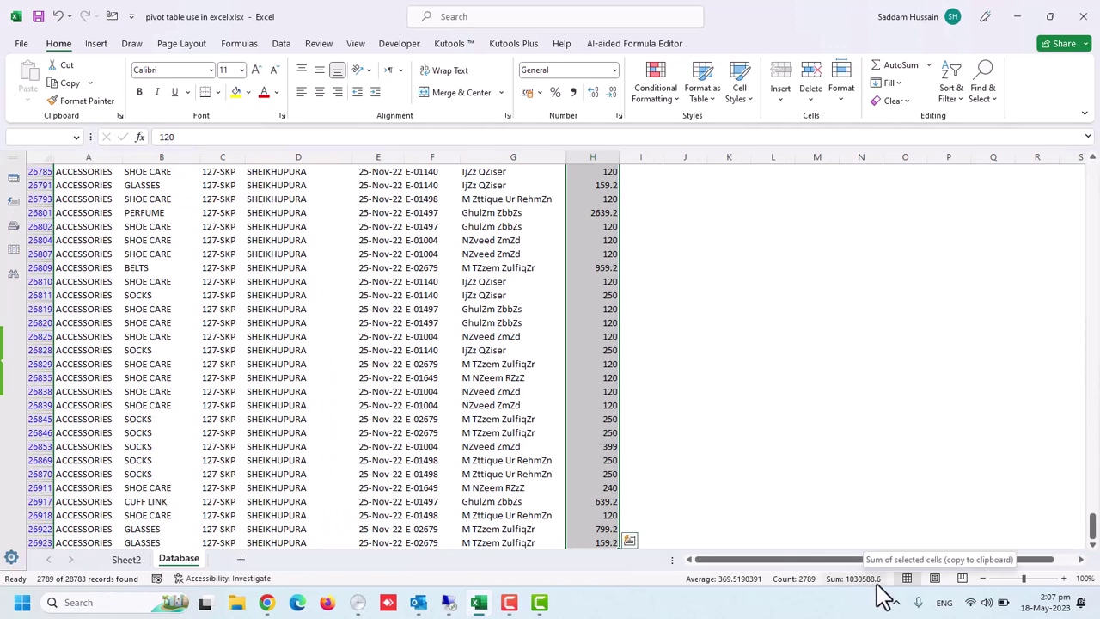
{"action": "scroll", "coordinate": [142, 444], "scroll_direction": "down", "scroll_amount": 2}
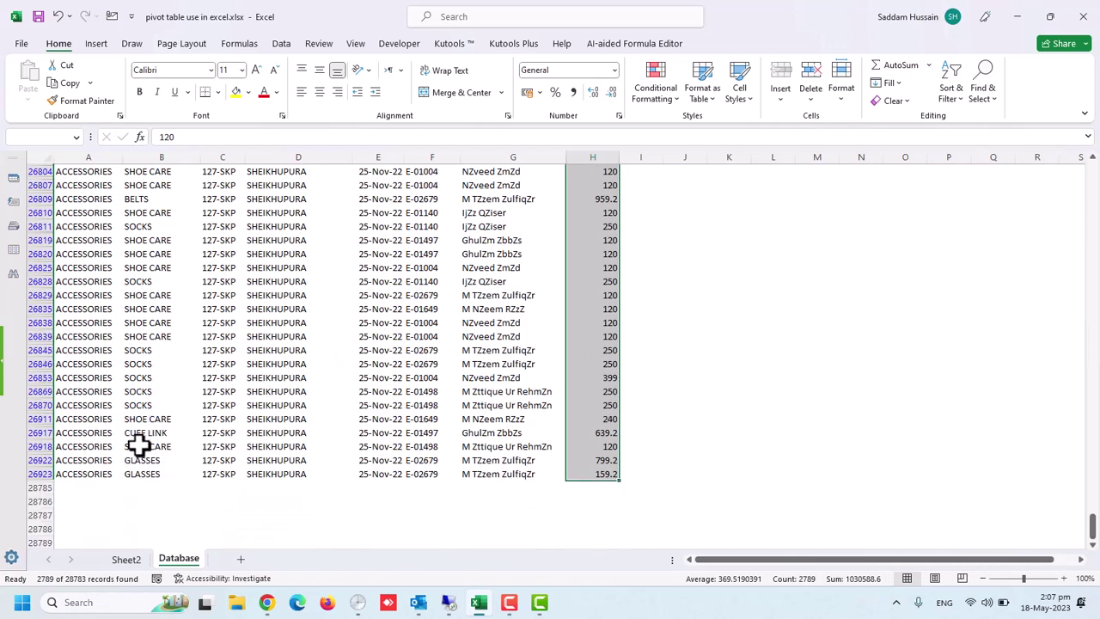
- Copy the last ACCESSORIES row through the Net Sale column
{"action": "left_click", "coordinate": [79, 447]}
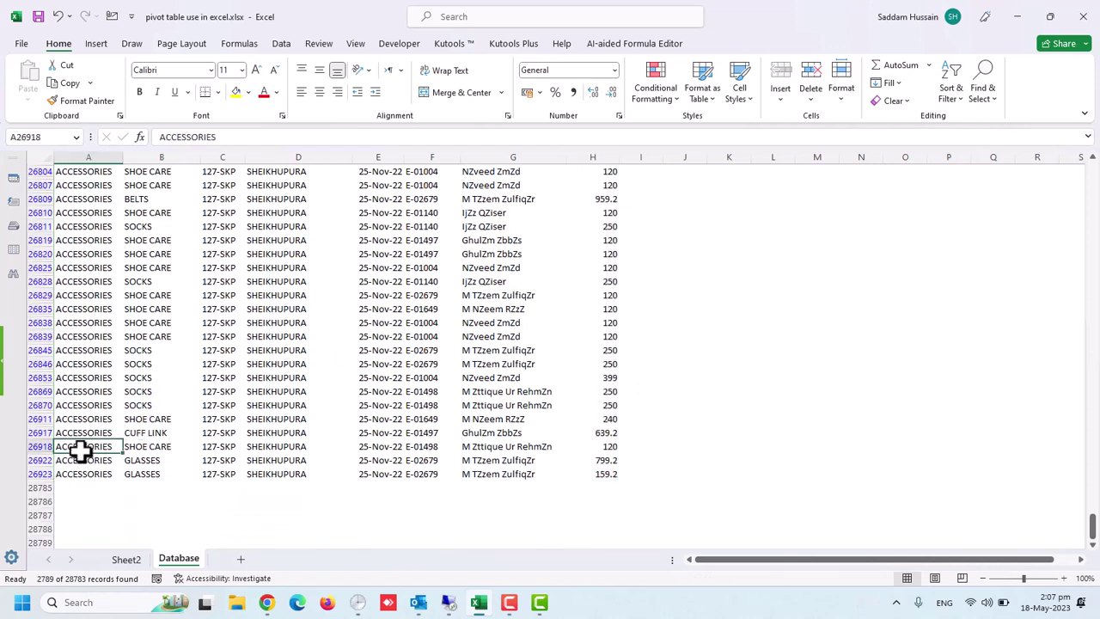
{"action": "left_click", "coordinate": [110, 475]}
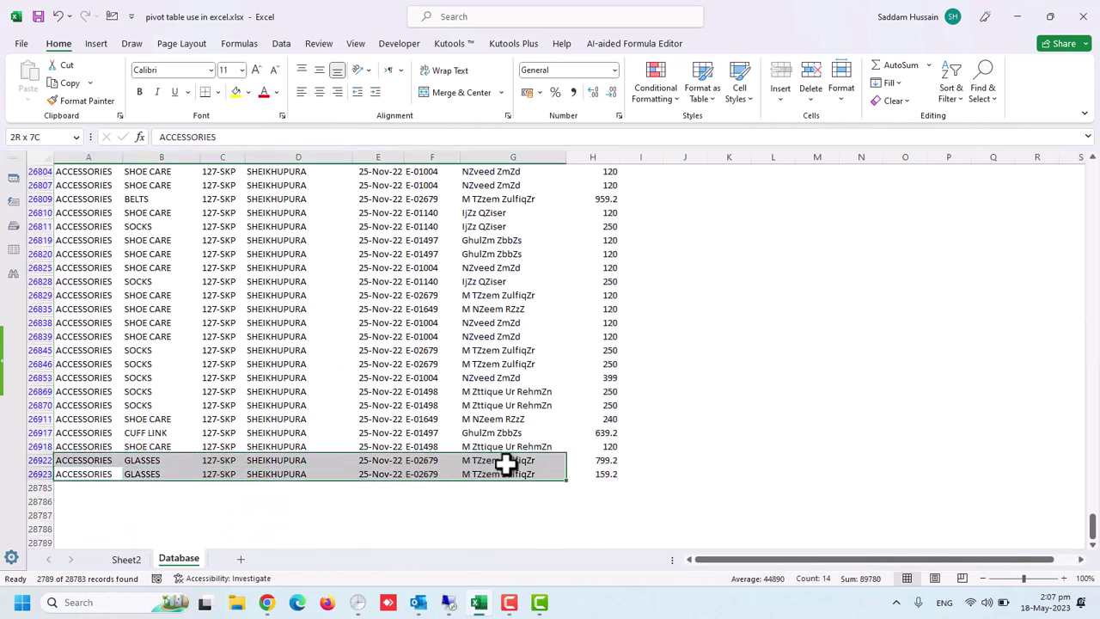
{"action": "left_click_drag", "start_coordinate": [206, 468], "coordinate": [597, 469]}
{"action": "key", "text": "ctrl+c"}
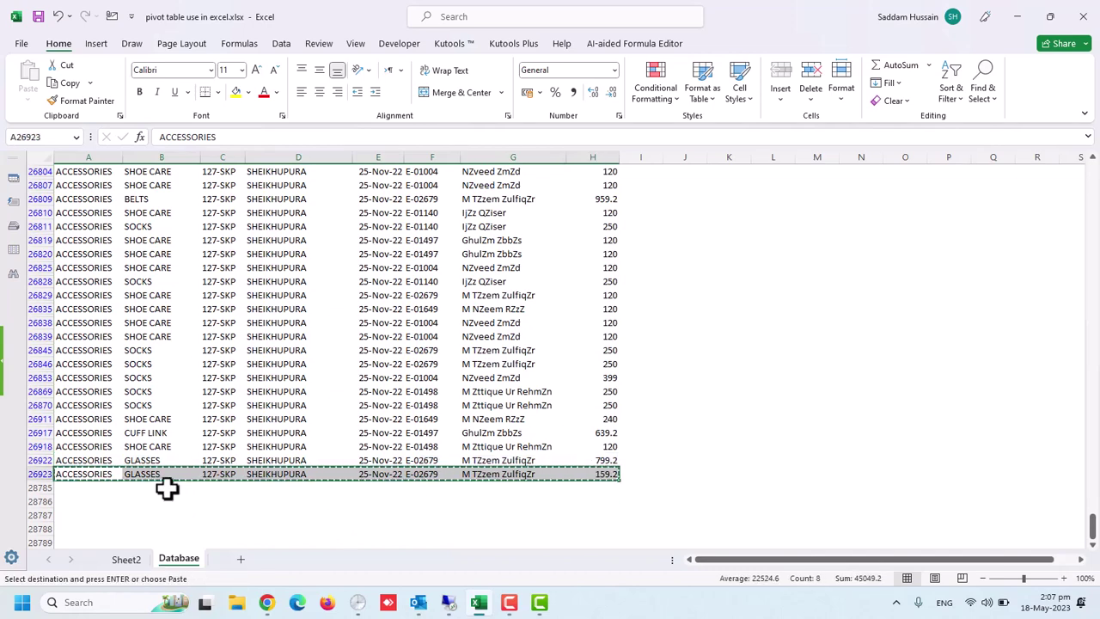
- Clear the Department filter so all Database rows show again
{"action": "scroll", "coordinate": [120, 258], "scroll_direction": "up", "scroll_amount": 5}
{"action": "scroll", "coordinate": [106, 256], "scroll_direction": "up", "scroll_amount": 3}
{"action": "scroll", "coordinate": [106, 256], "scroll_direction": "up", "scroll_amount": 5}
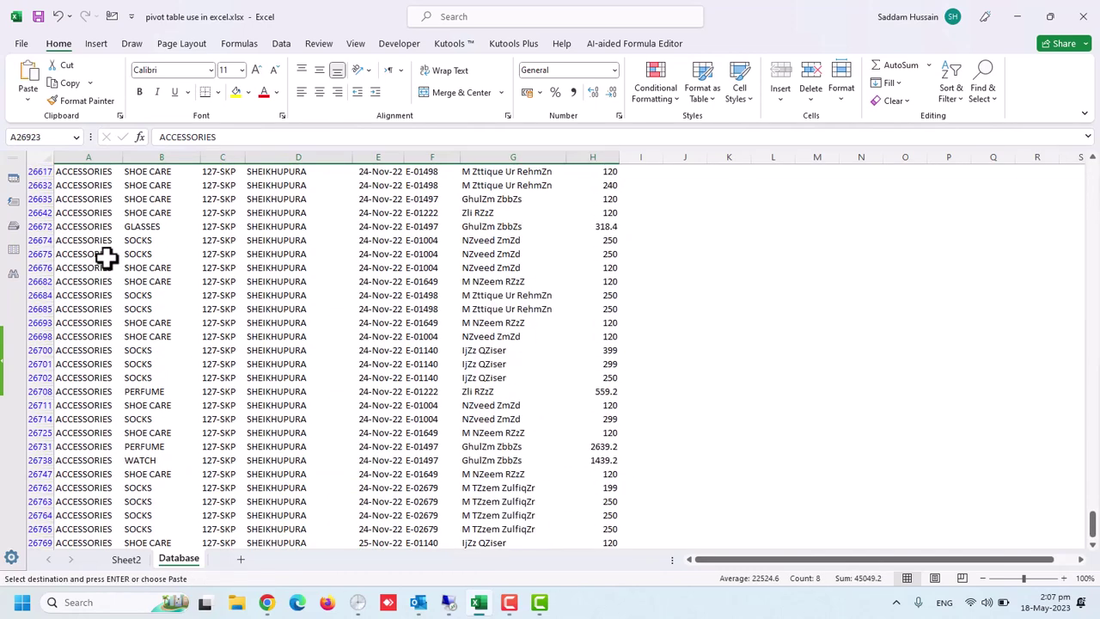
{"action": "scroll", "coordinate": [107, 256], "scroll_direction": "up", "scroll_amount": 3}
{"action": "key", "text": "ctrl+Home"}
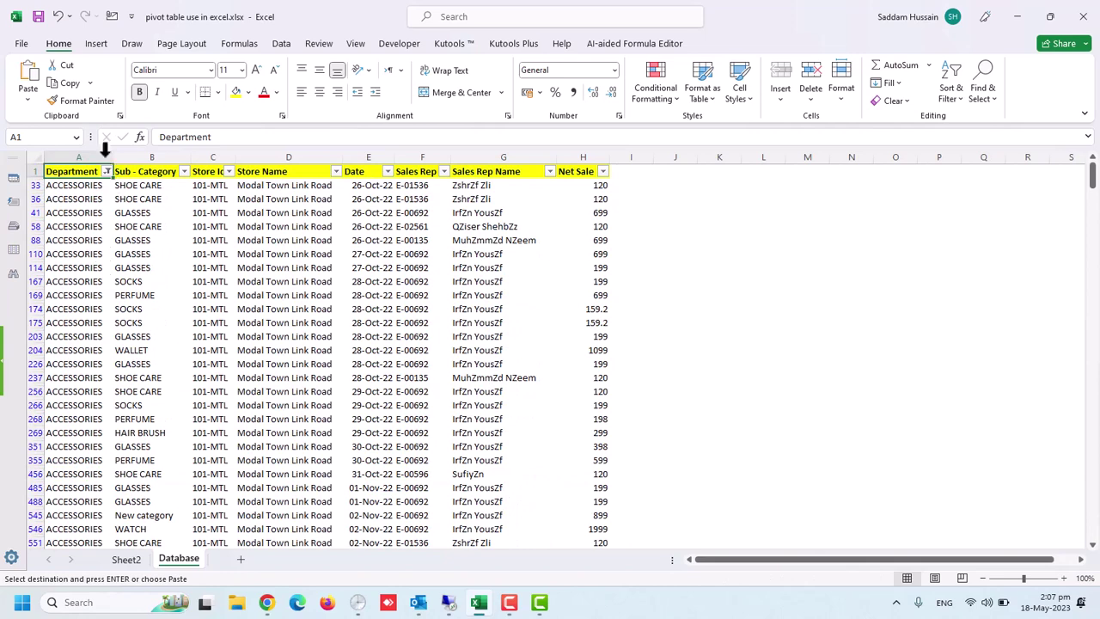
{"action": "left_click", "coordinate": [106, 171]}
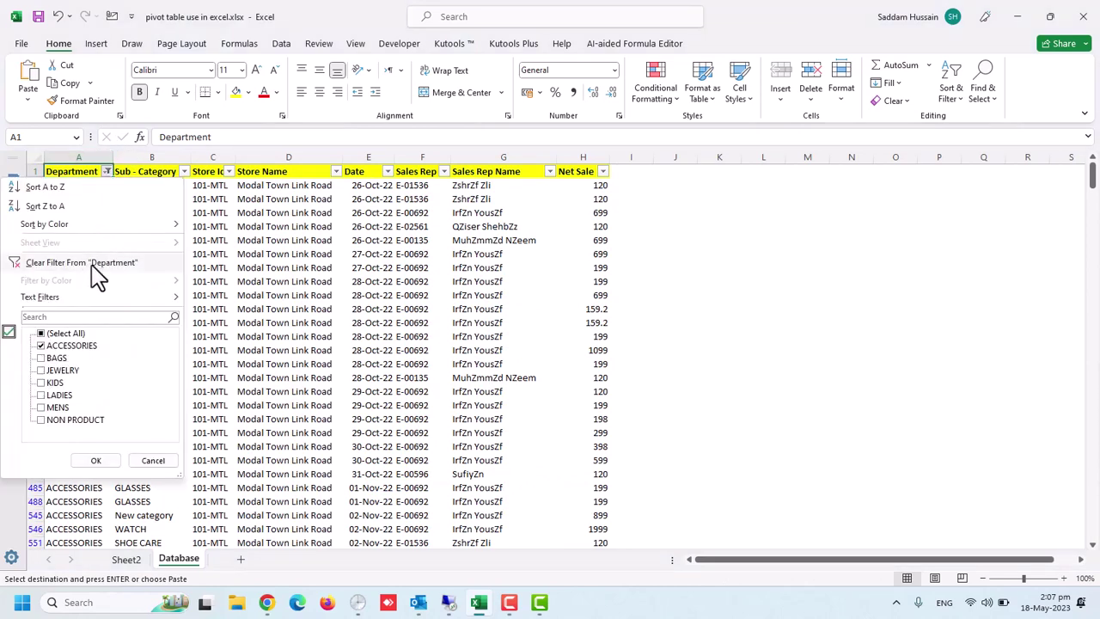
{"action": "left_click", "coordinate": [91, 263]}
- Paste the copied ACCESSORIES row into the empty rows 28785–28799 below the data
{"action": "scroll", "coordinate": [609, 284], "scroll_direction": "down", "scroll_amount": 3}
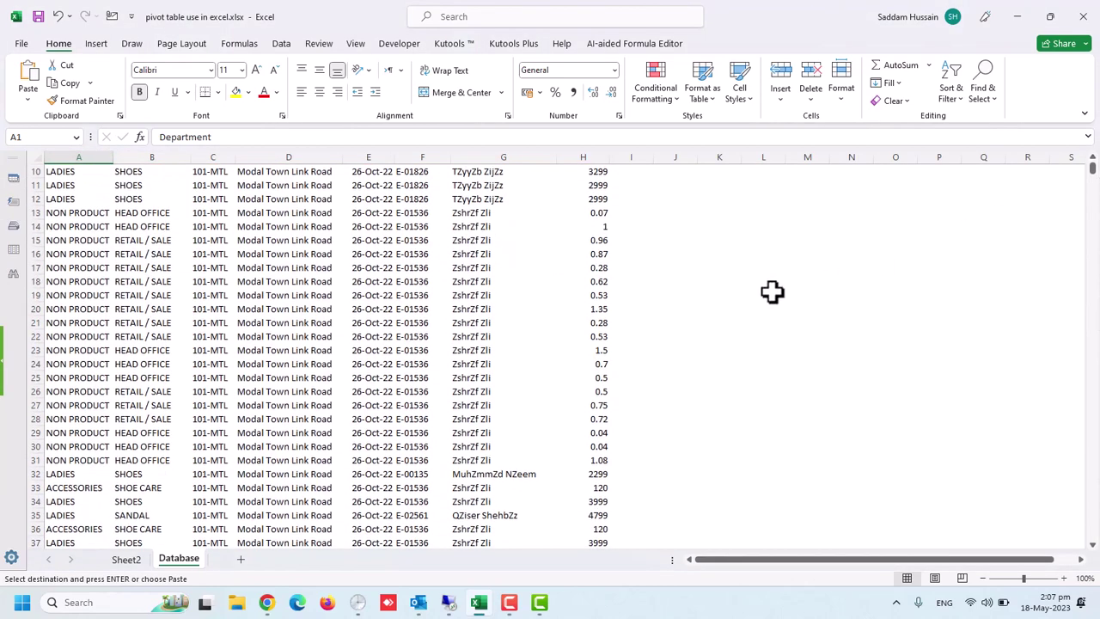
{"action": "left_click", "coordinate": [72, 333]}
{"action": "key", "text": "ctrl+Down"}
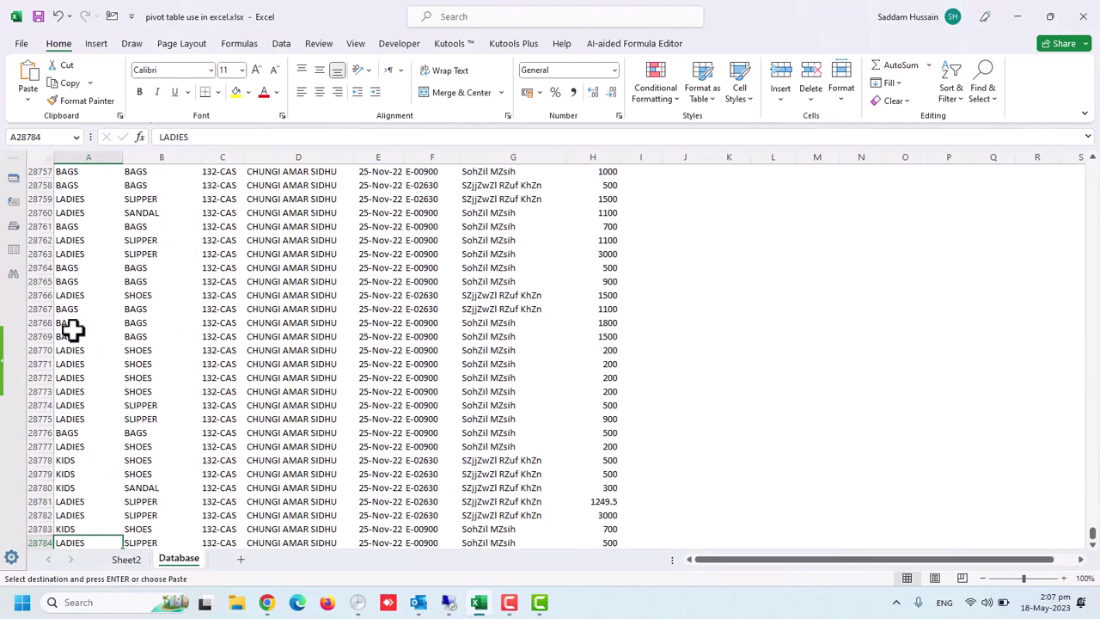
{"action": "key", "text": "Down"}
{"action": "key", "text": "ctrl+v"}
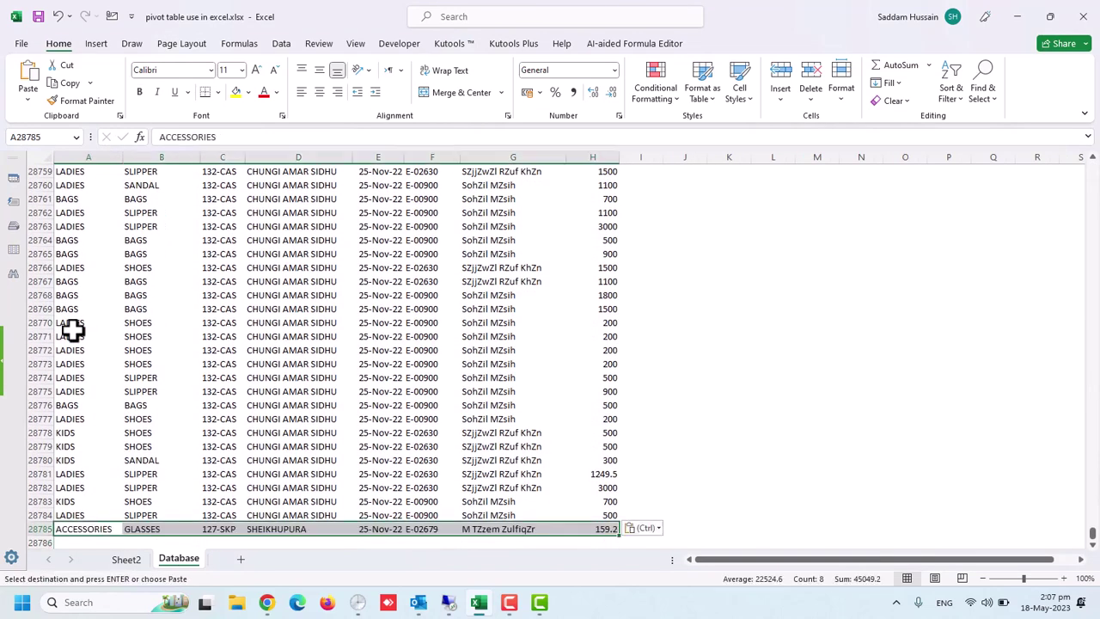
{"action": "key", "text": "shift+Down"}
{"action": "key", "text": "shift+Down"}
{"action": "key", "text": "shift+Down"}
{"action": "key", "text": "shift+Down"}
{"action": "key", "text": "shift+Down"}
{"action": "key", "text": "shift+Down"}
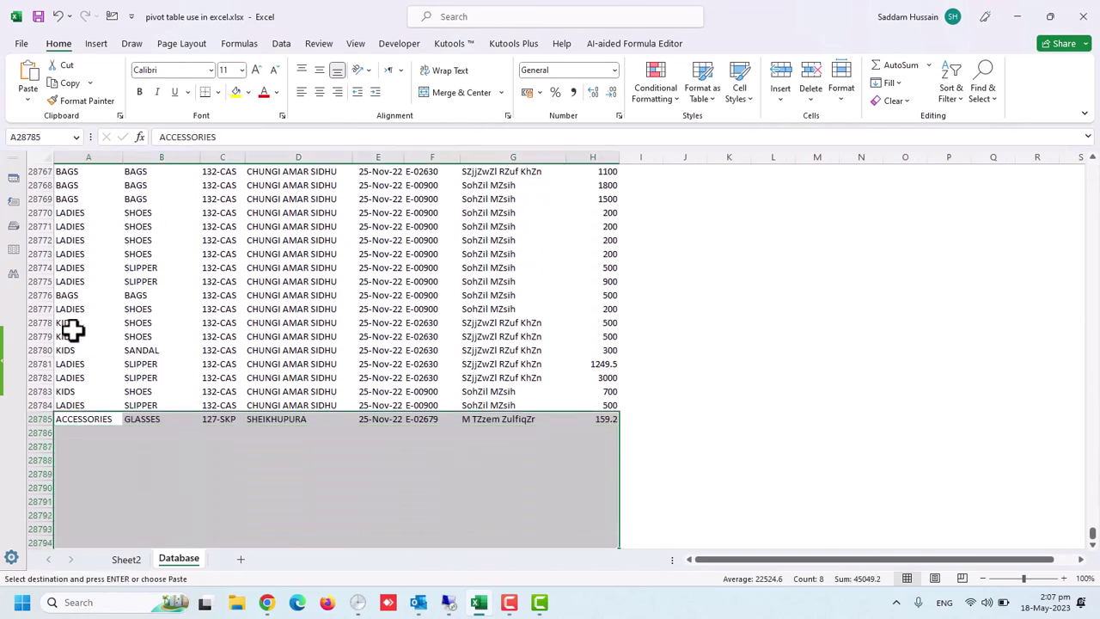
{"action": "key", "text": "Return"}
{"action": "key", "text": "shift+Down"}
{"action": "key", "text": "shift+Down"}
{"action": "key", "text": "shift+Down"}
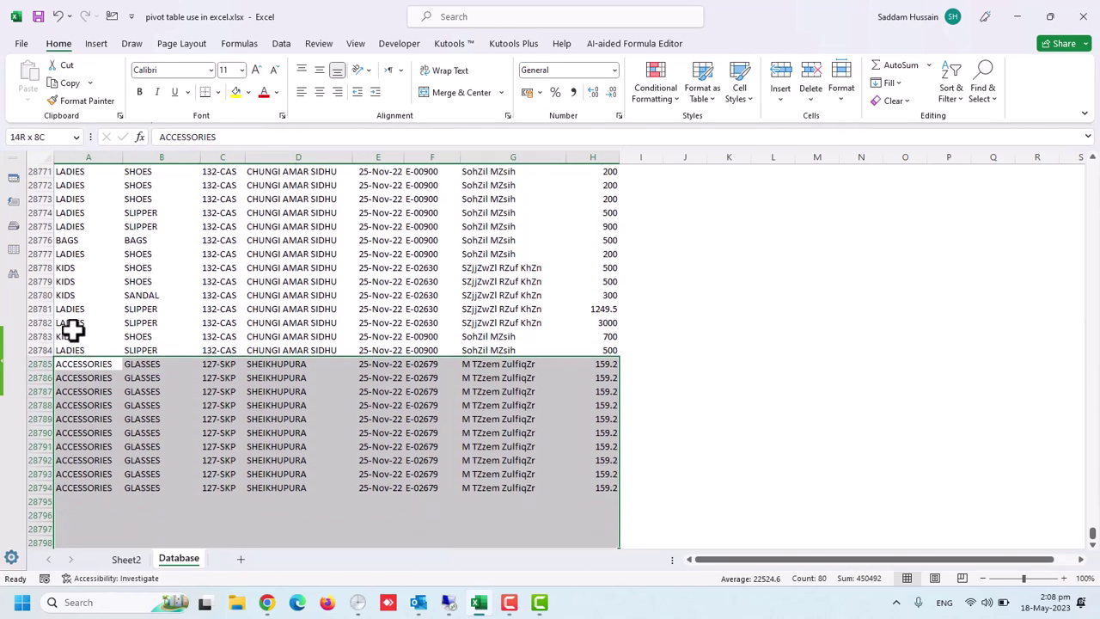
{"action": "key", "text": "shift+Down"}
{"action": "key", "text": "shift+Down"}
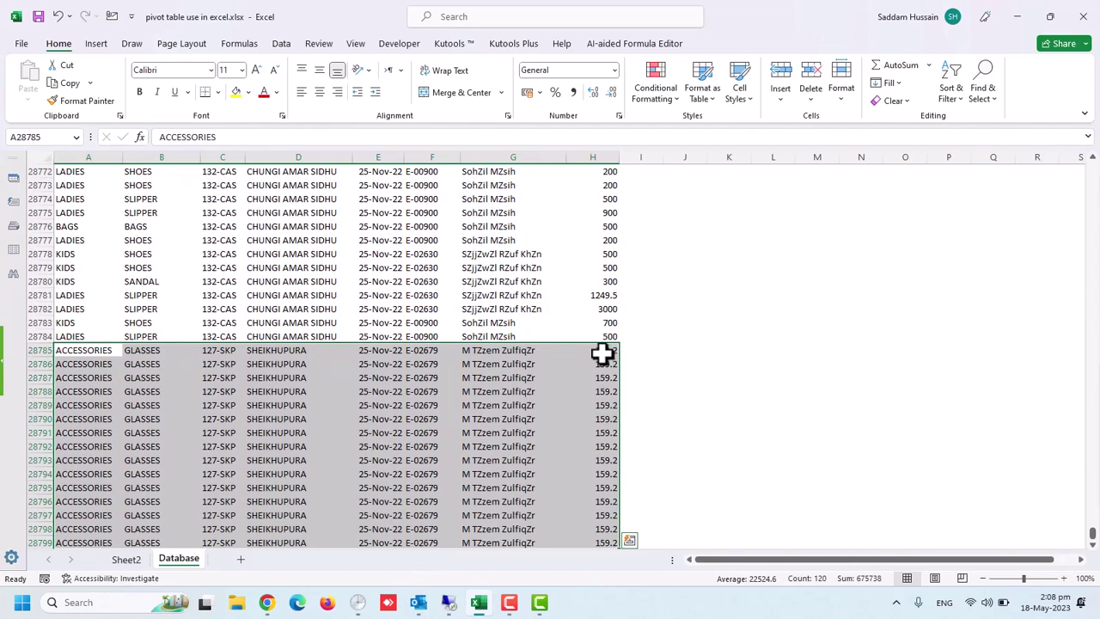
- Set Net Sale to 5000 in all fifteen new rows (H28785:H28799)
{"action": "mouse_move", "coordinate": [602, 350]}
{"action": "left_mouse_down"}
{"action": "mouse_move", "coordinate": [621, 484]}
{"action": "mouse_move", "coordinate": [607, 542]}
{"action": "left_mouse_up"}
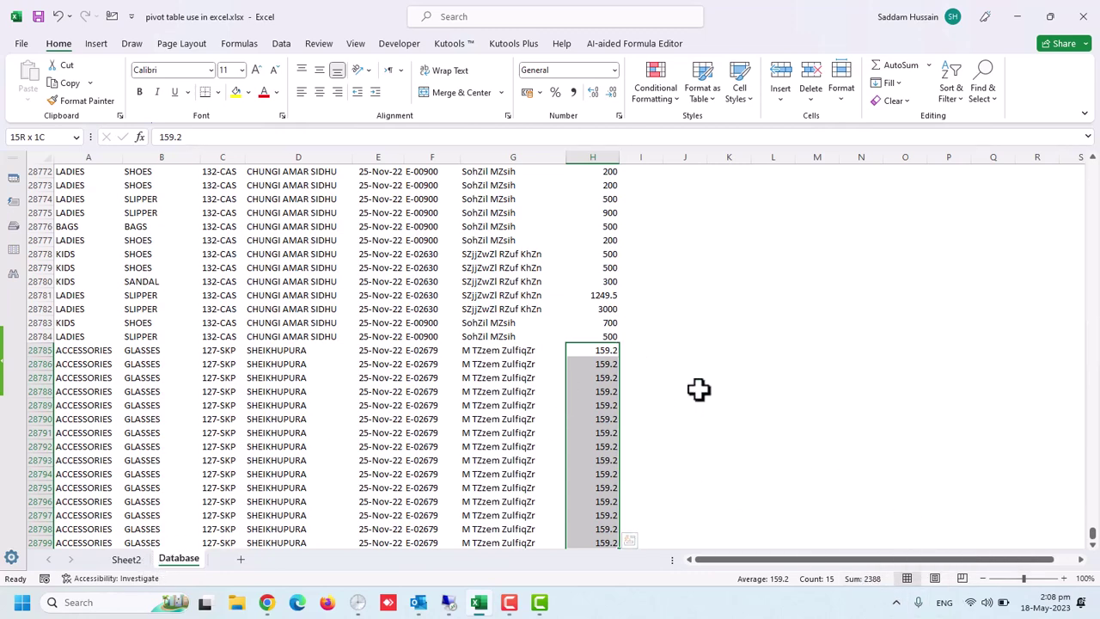
{"action": "type", "text": "5000"}
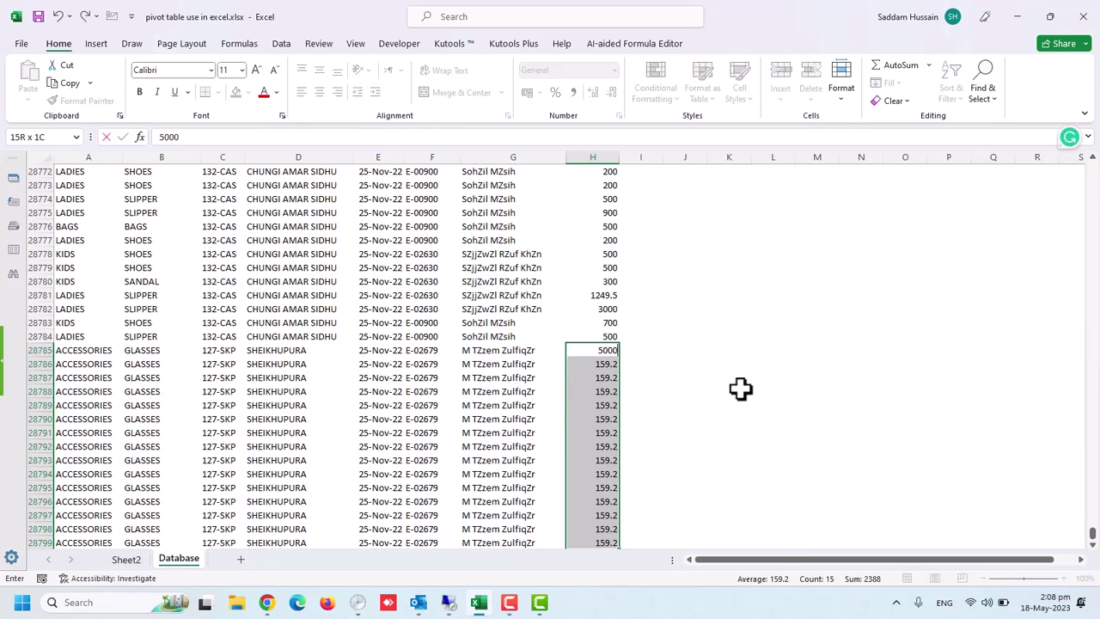
{"action": "key", "text": "ctrl+Return"}
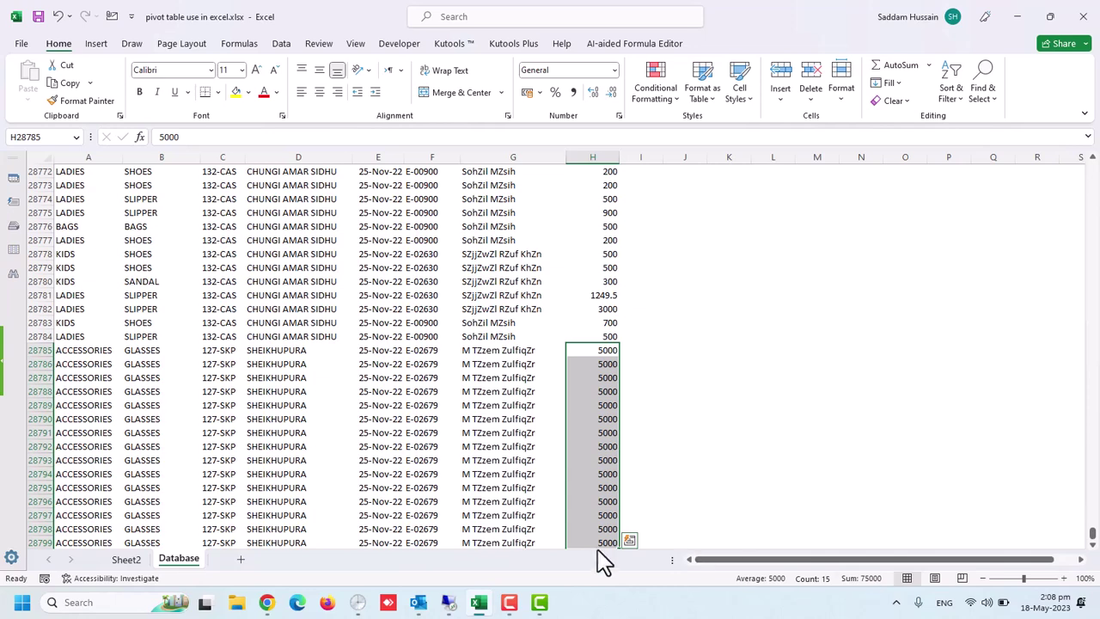
{"action": "left_click", "coordinate": [129, 560]}
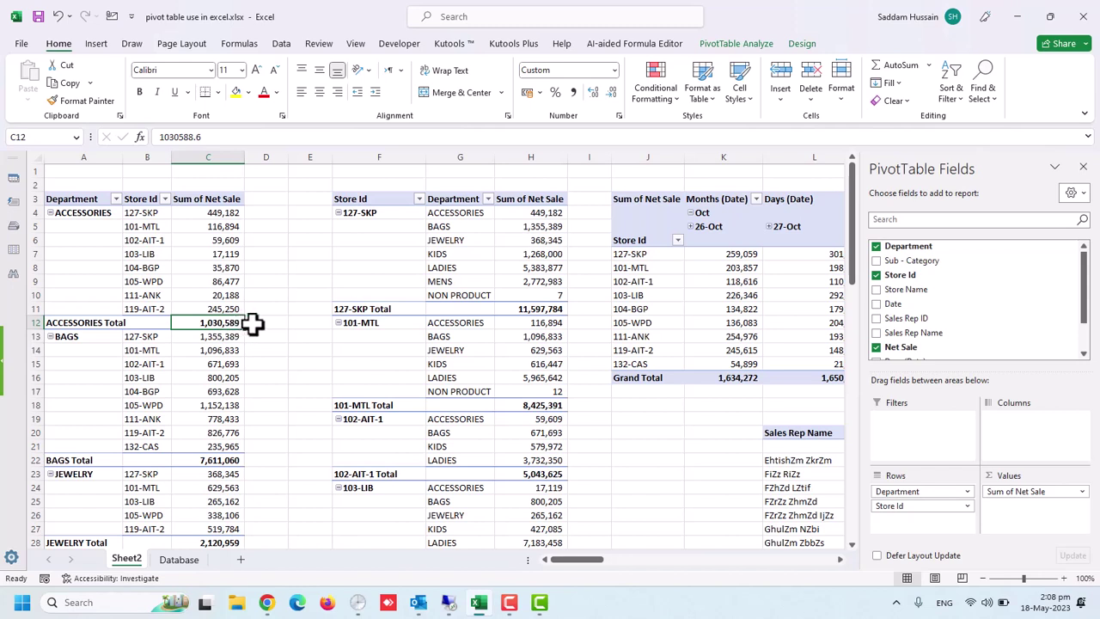
- Paste the ACCESSORIES Total as the value 1030589 in the cell beside it
{"action": "key", "text": "ctrl+c"}
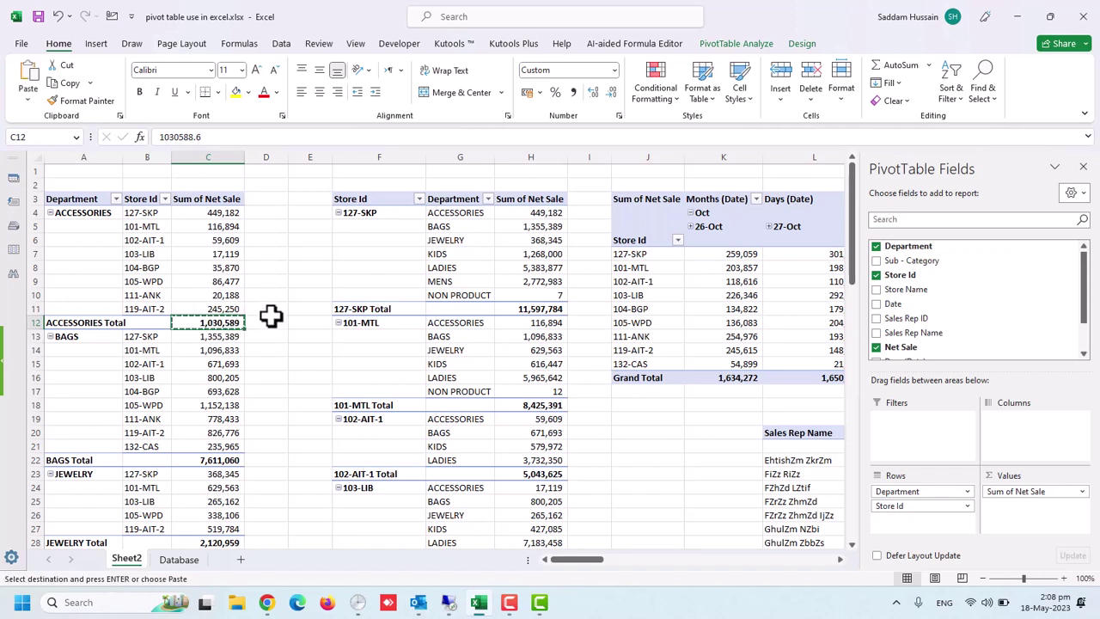
{"action": "left_click", "coordinate": [272, 322]}
{"action": "key", "text": "ctrl+alt+v"}
{"action": "key", "text": "v"}
{"action": "key", "text": "Return"}
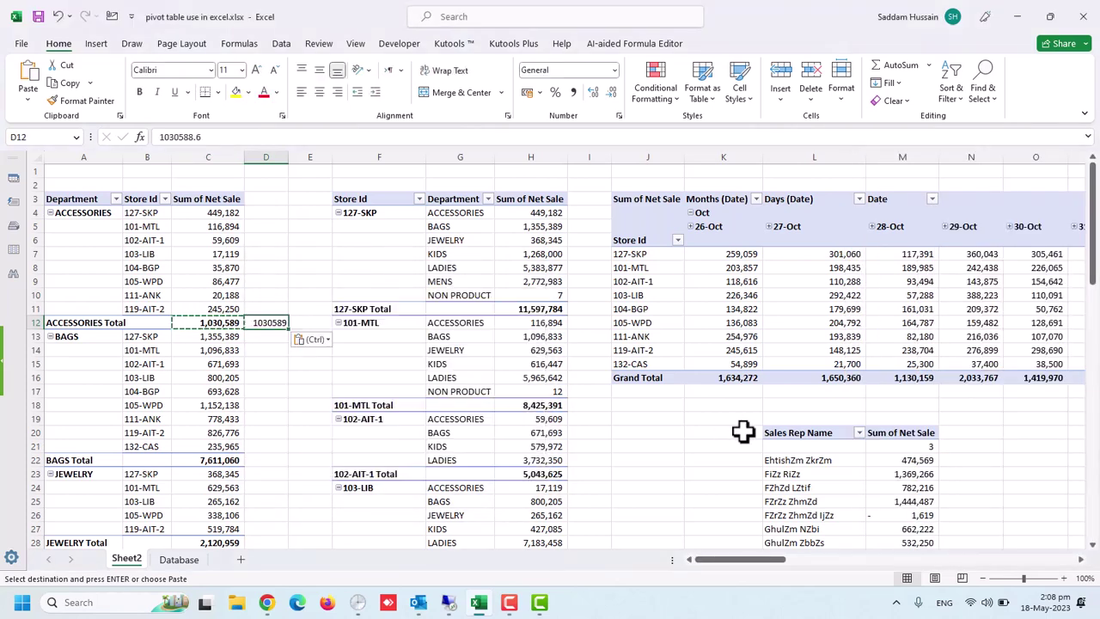
{"action": "key", "text": "Escape"}
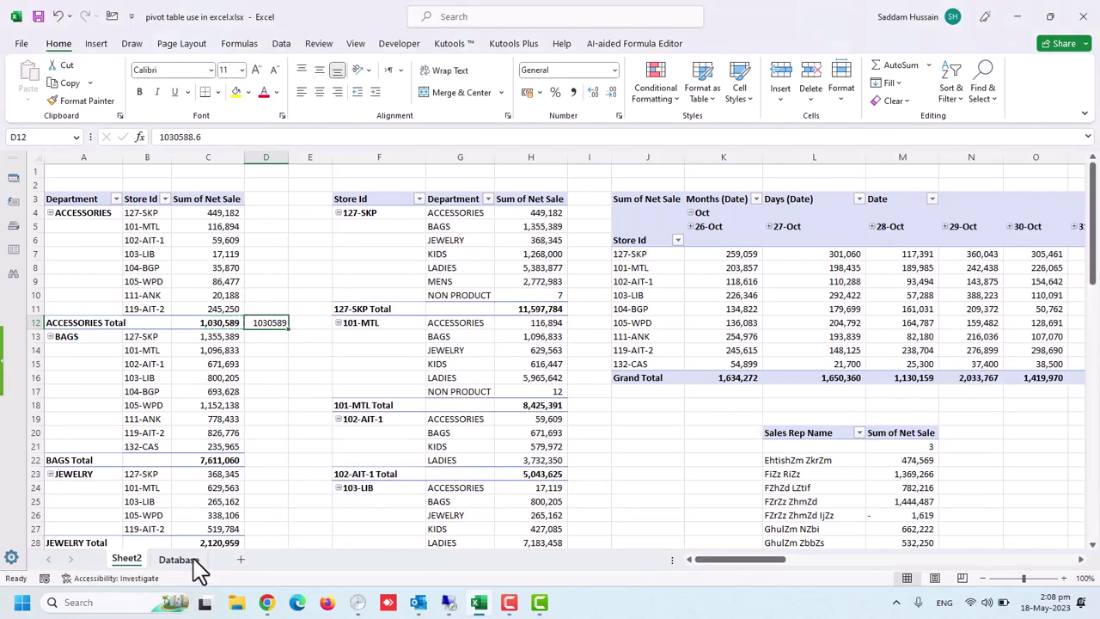
- Re-filter Database to ACCESSORIES and select Net Sale values, totalling 1,105,588.6
{"action": "left_click", "coordinate": [193, 561]}
{"action": "left_click", "coordinate": [601, 214]}
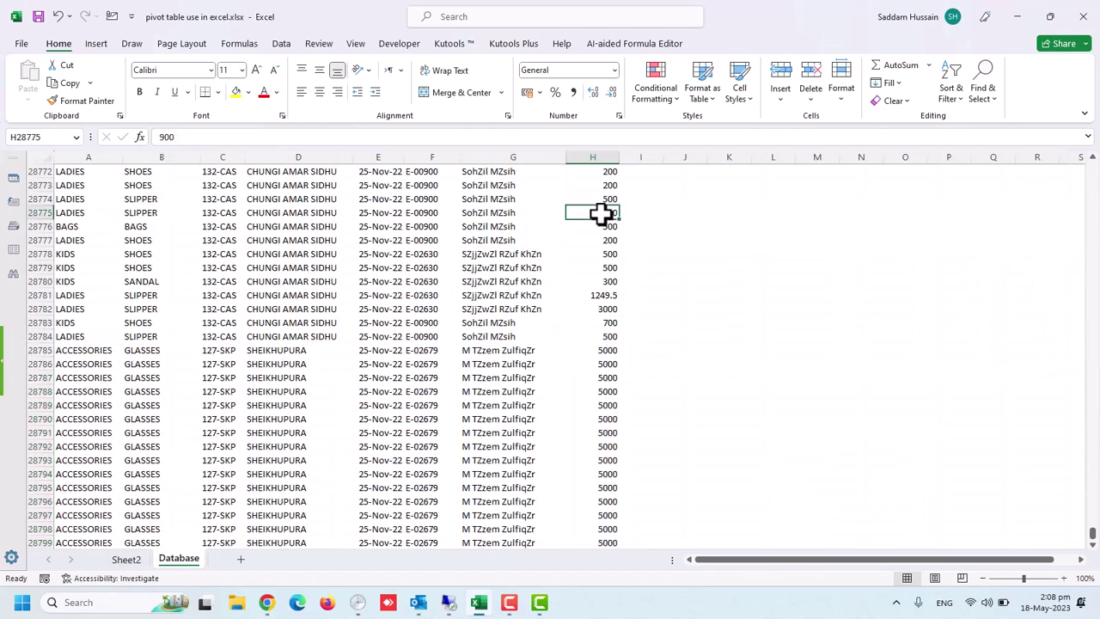
{"action": "key", "text": "ctrl+Up"}
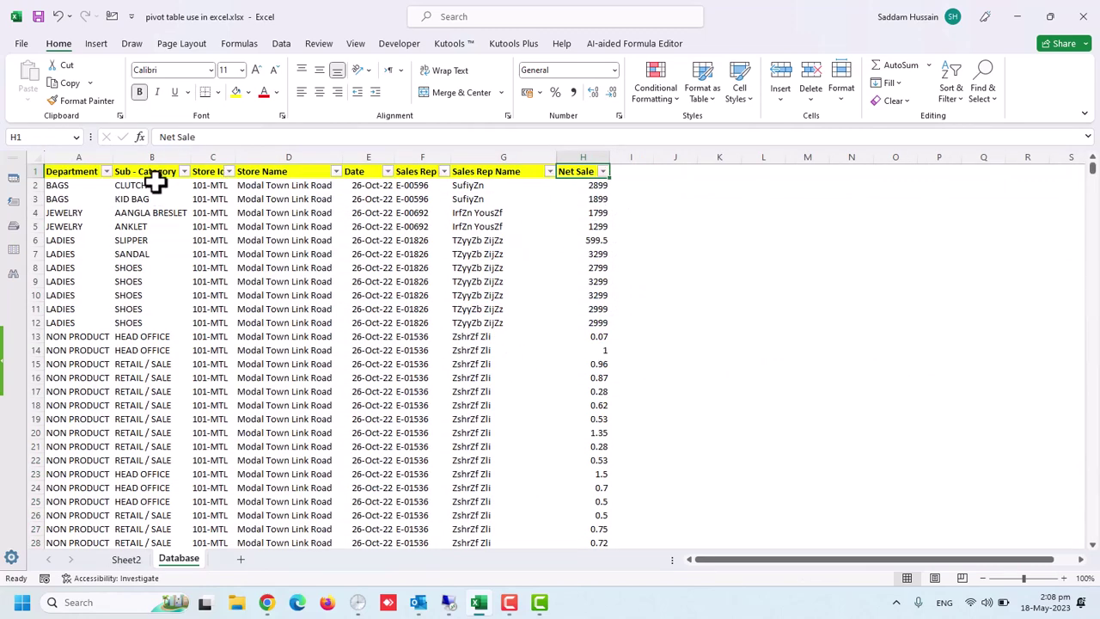
{"action": "left_click", "coordinate": [105, 171]}
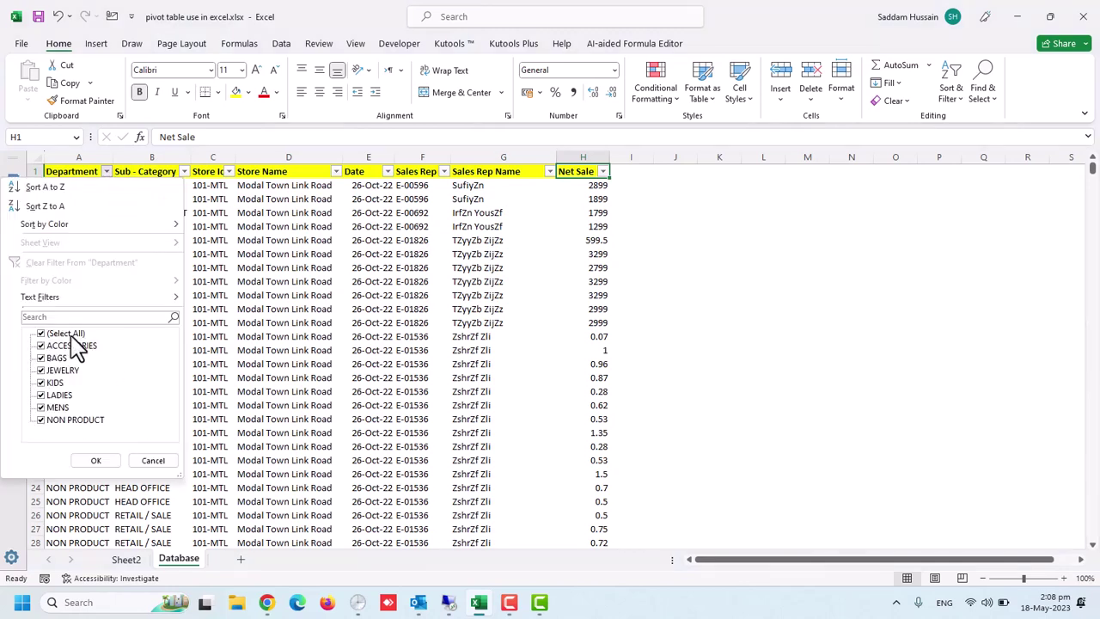
{"action": "left_click", "coordinate": [67, 334]}
{"action": "left_click", "coordinate": [73, 346]}
{"action": "left_click", "coordinate": [95, 460]}
{"action": "left_click", "coordinate": [574, 185]}
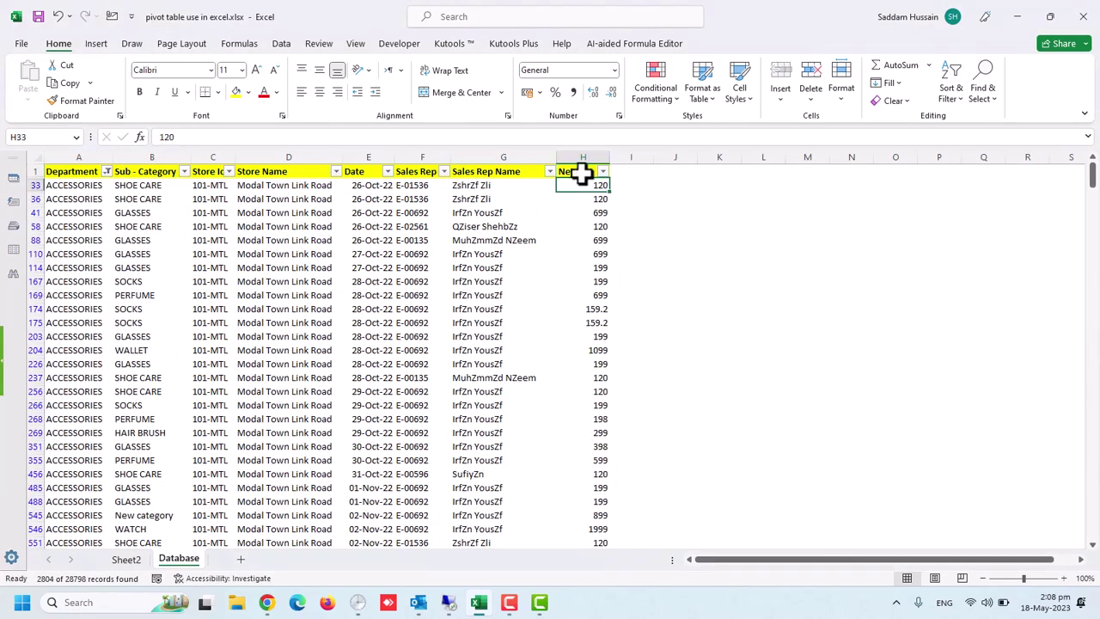
{"action": "key", "text": "ctrl+shift+Down"}
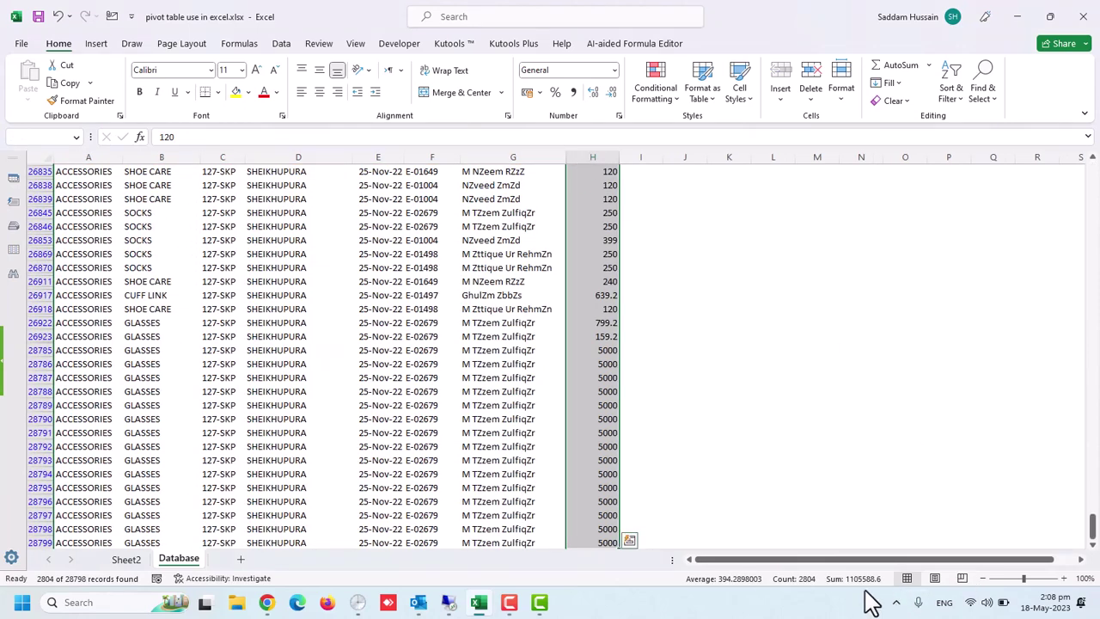
{"action": "left_click", "coordinate": [126, 560]}
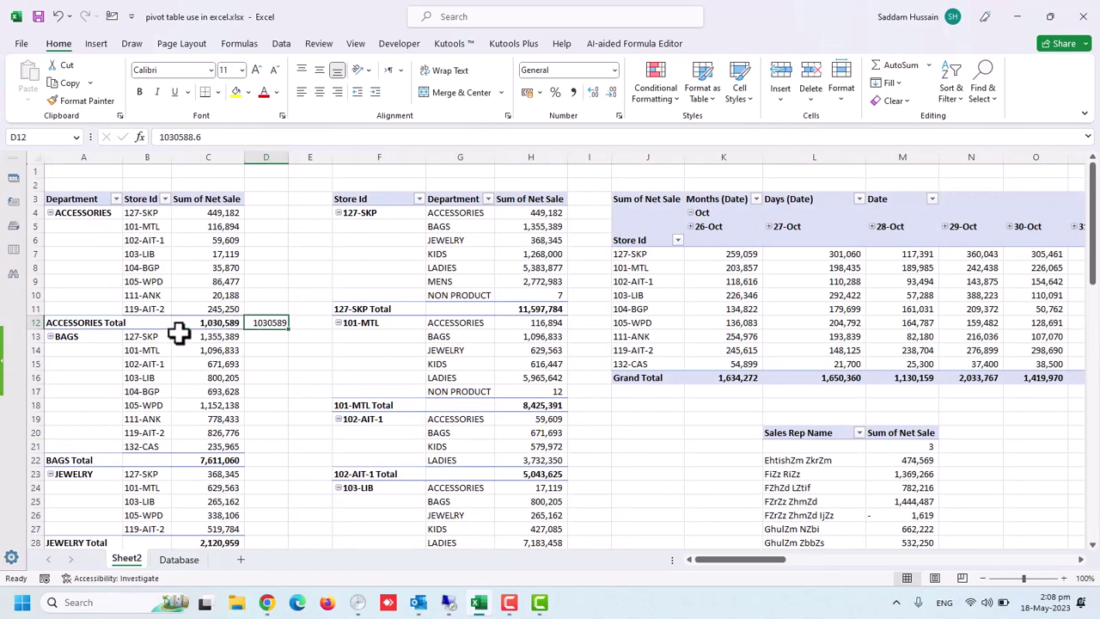
- Change PivotTable1's data source to Database!$A$1:$H$28799, raising ACCESSORIES Total to 1,105,589
{"action": "left_click", "coordinate": [223, 238]}
{"action": "left_click", "coordinate": [224, 279]}
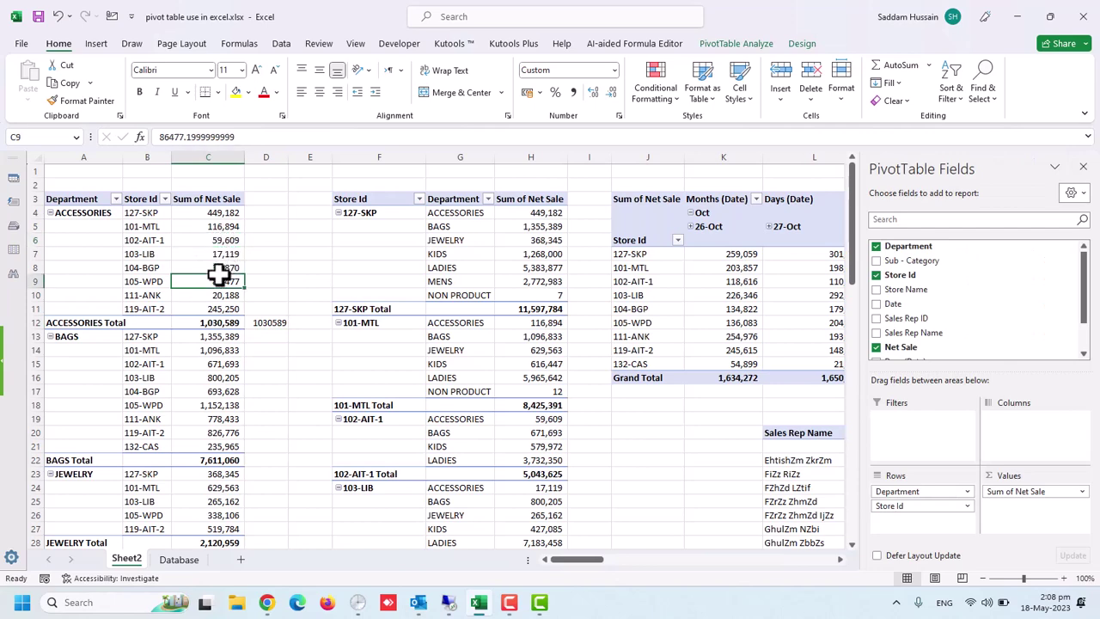
{"action": "left_click", "coordinate": [224, 239]}
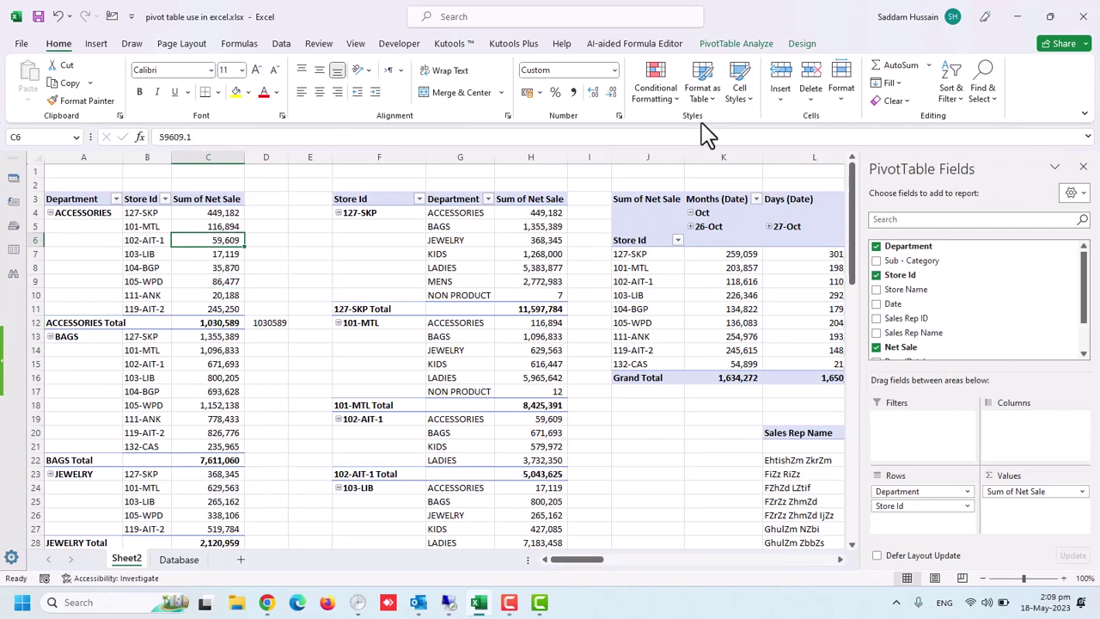
{"action": "left_click", "coordinate": [739, 44]}
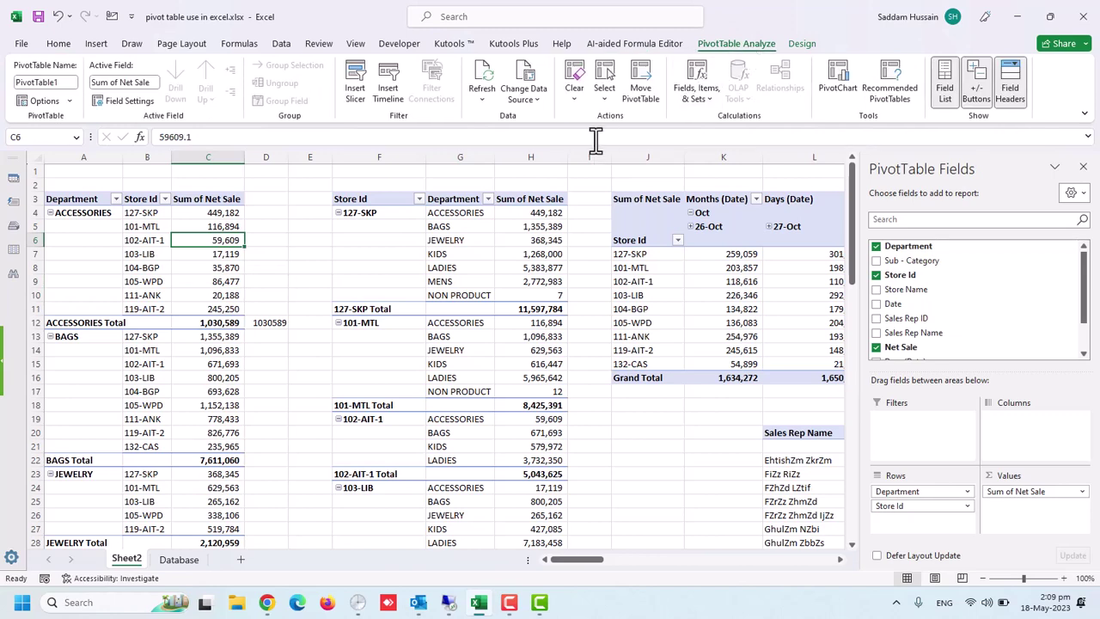
{"action": "left_click", "coordinate": [526, 86]}
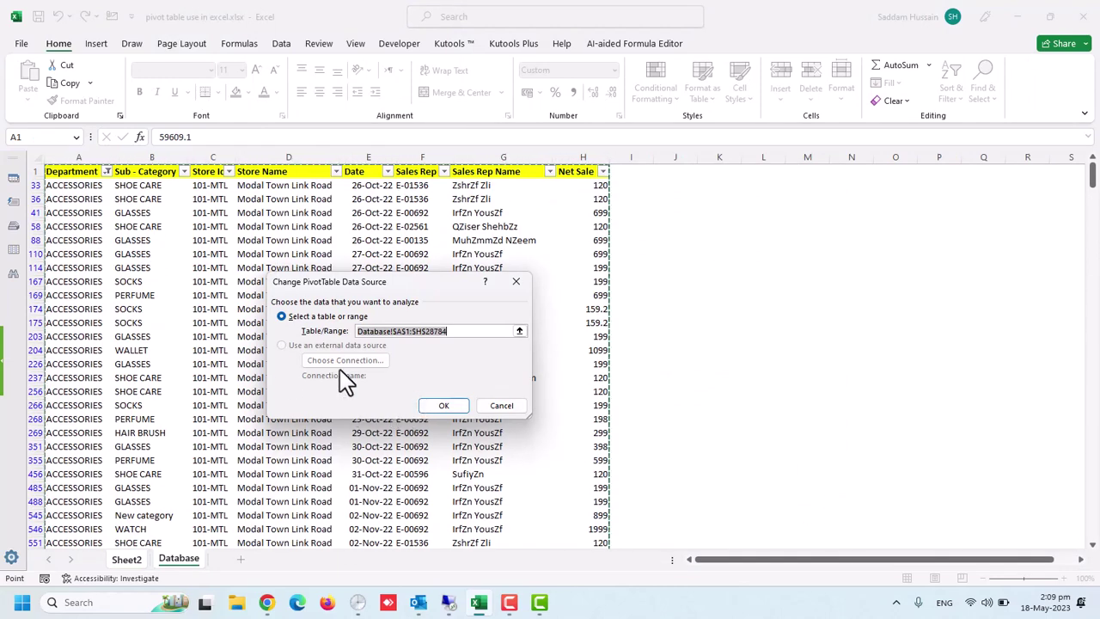
{"action": "left_click", "coordinate": [75, 176]}
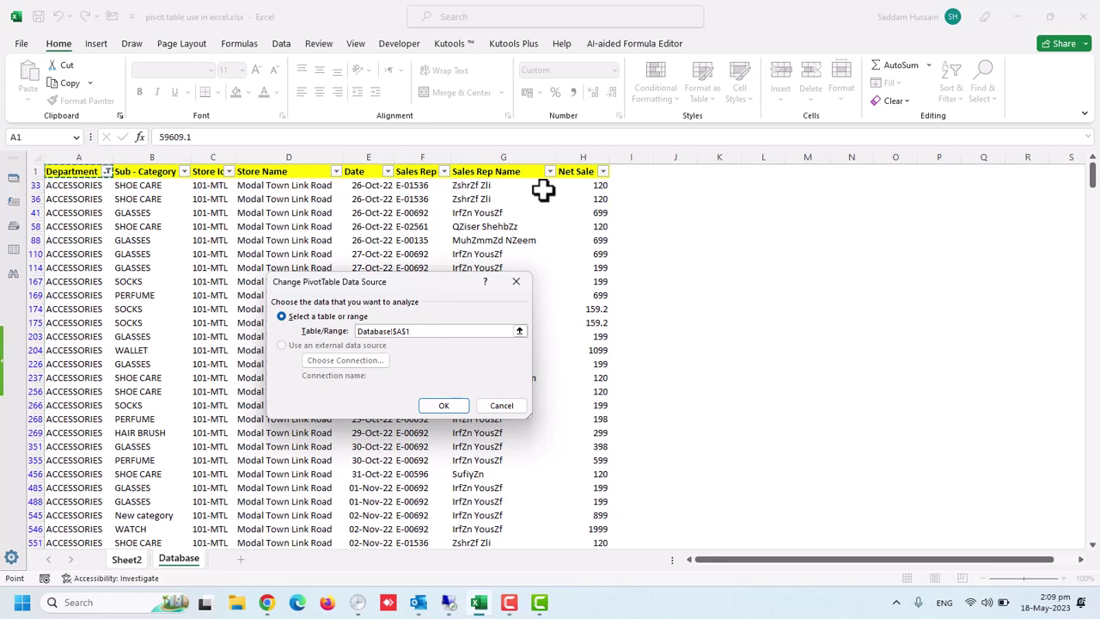
{"action": "key", "text": "ctrl+shift+Right"}
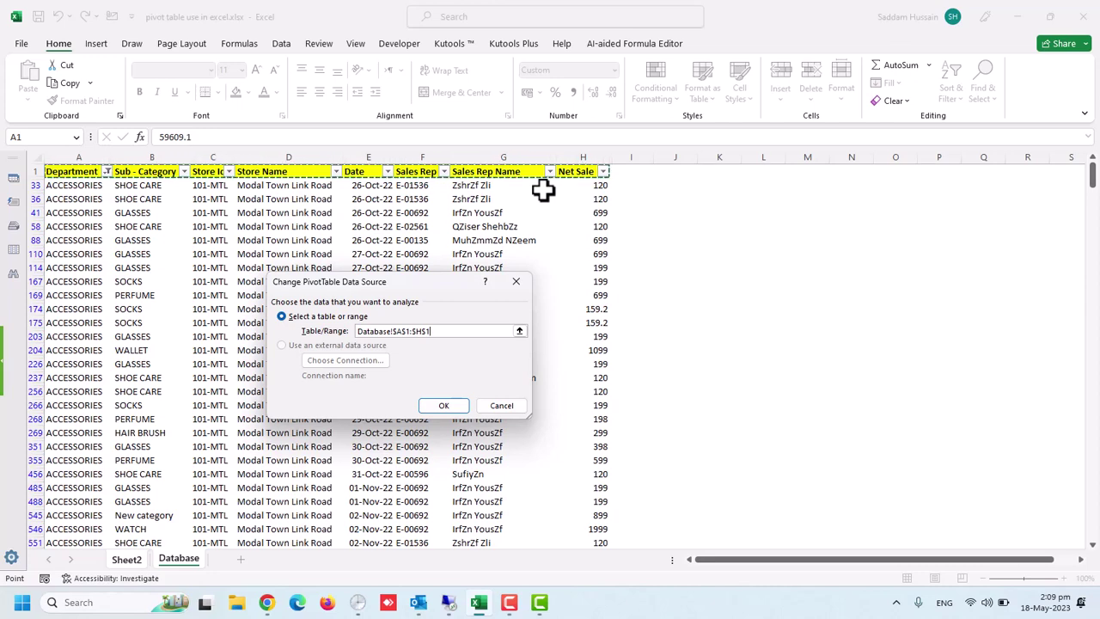
{"action": "key", "text": "ctrl+shift+Down"}
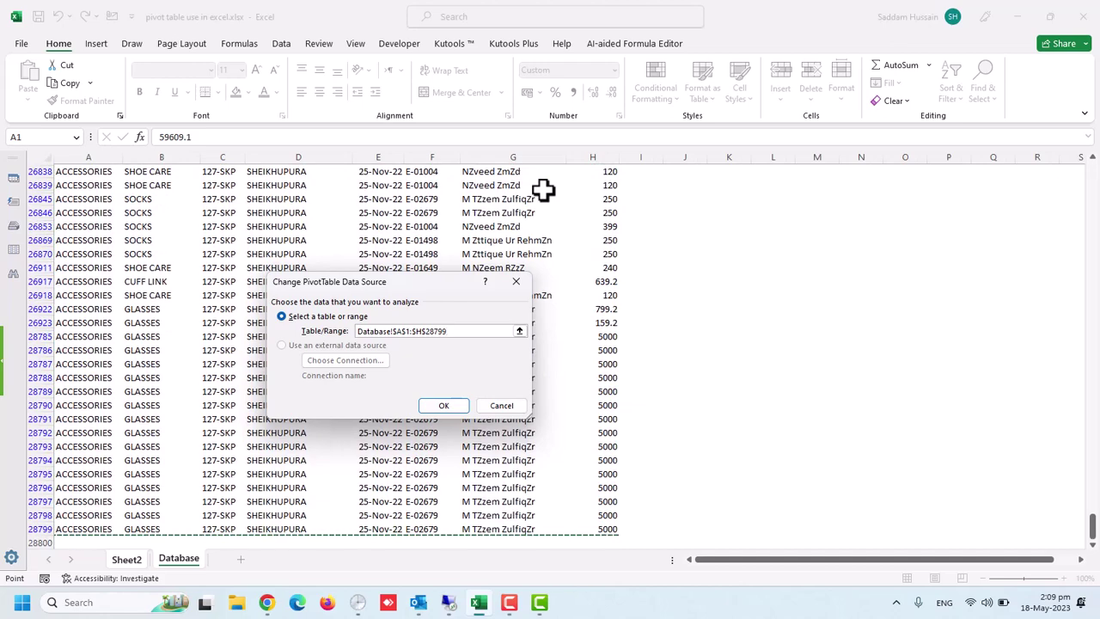
{"action": "key", "text": "ctrl+shift+Up"}
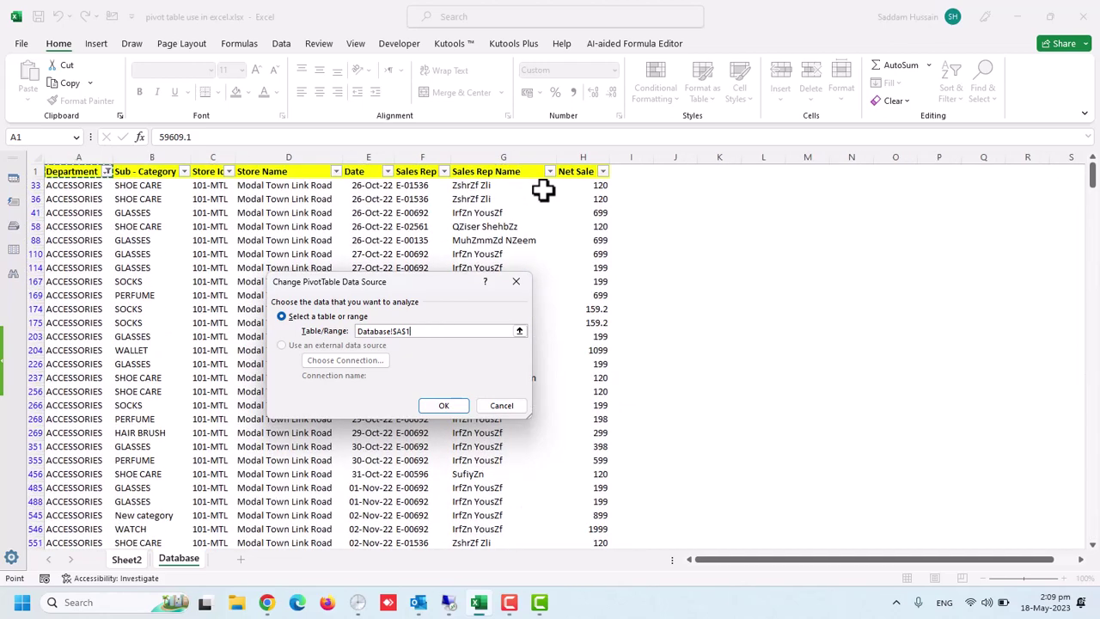
{"action": "key", "text": "ctrl+shift+Down"}
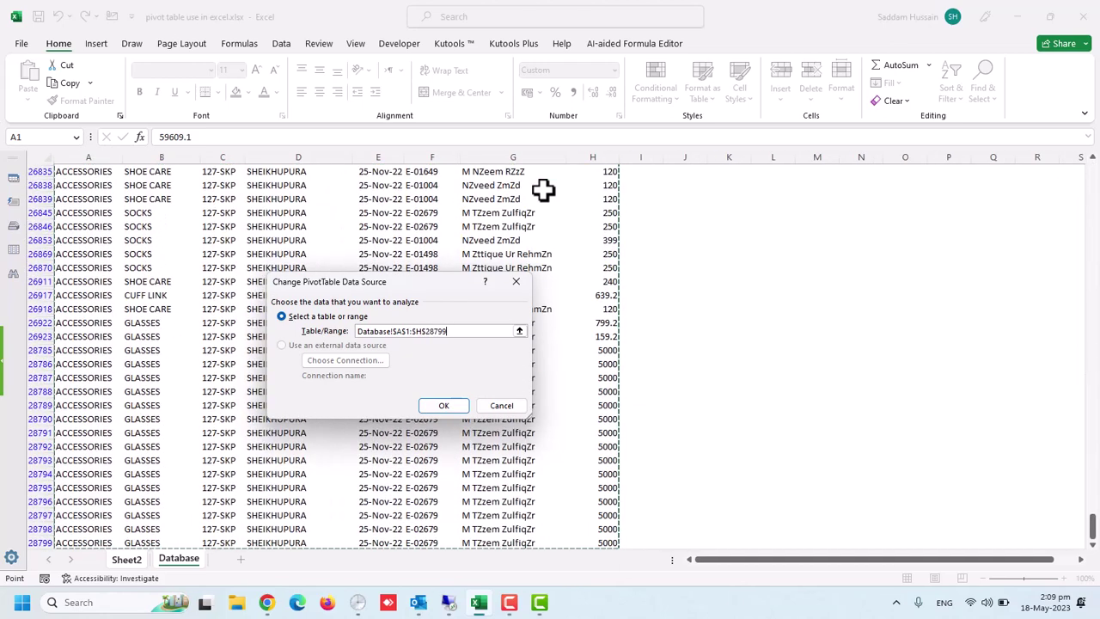
{"action": "key", "text": "Return"}
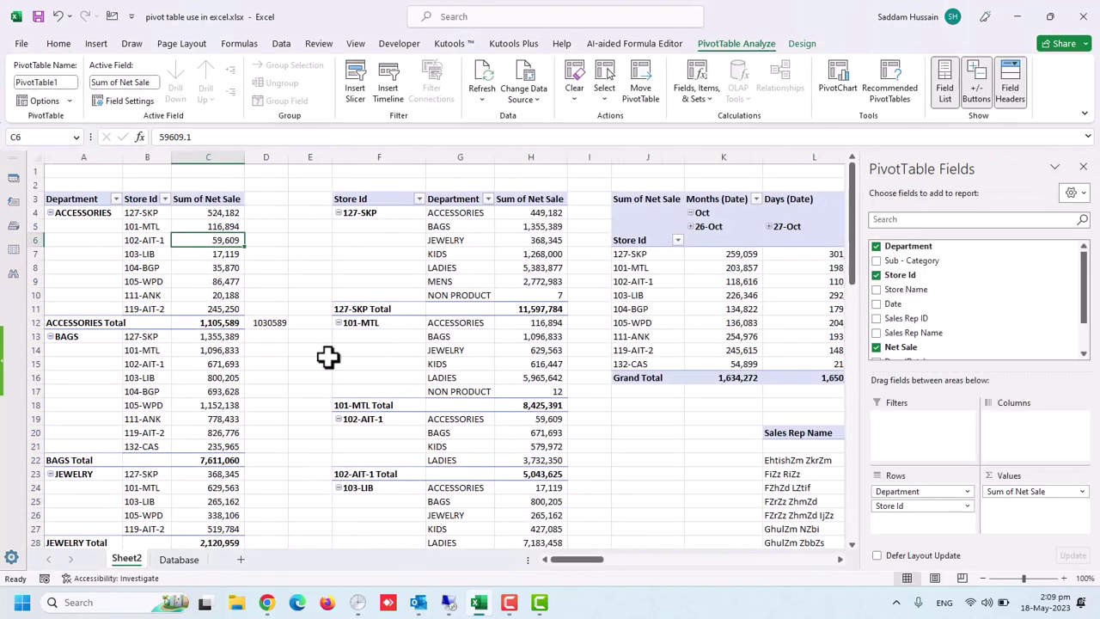
- Refresh all pivot tables in the workbook via Data > Refresh All
{"action": "left_click", "coordinate": [216, 324]}
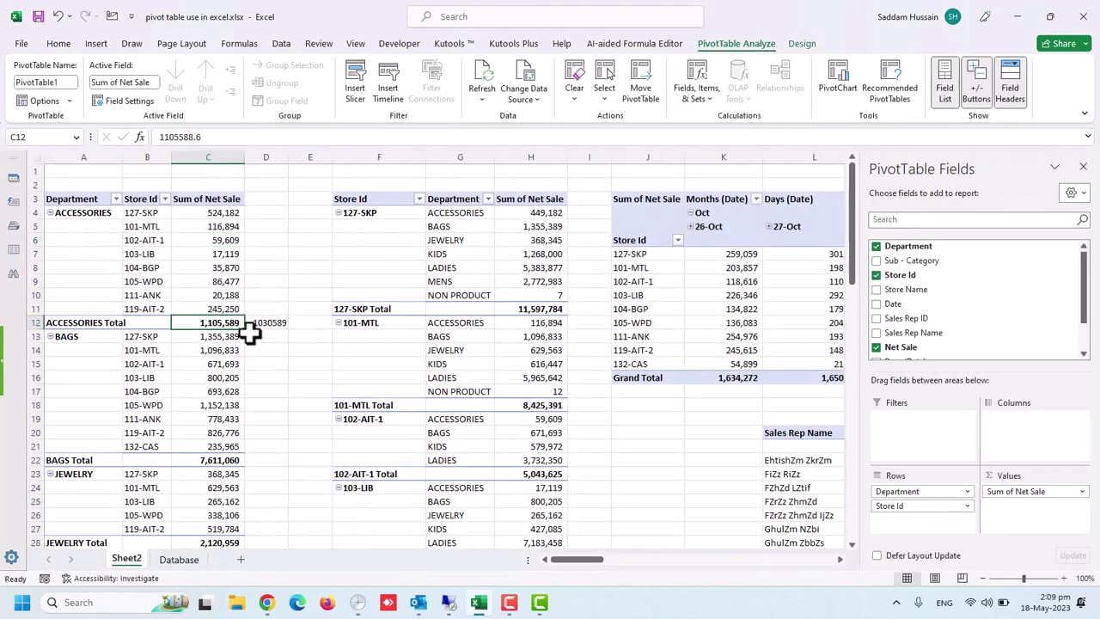
{"action": "left_click", "coordinate": [272, 320]}
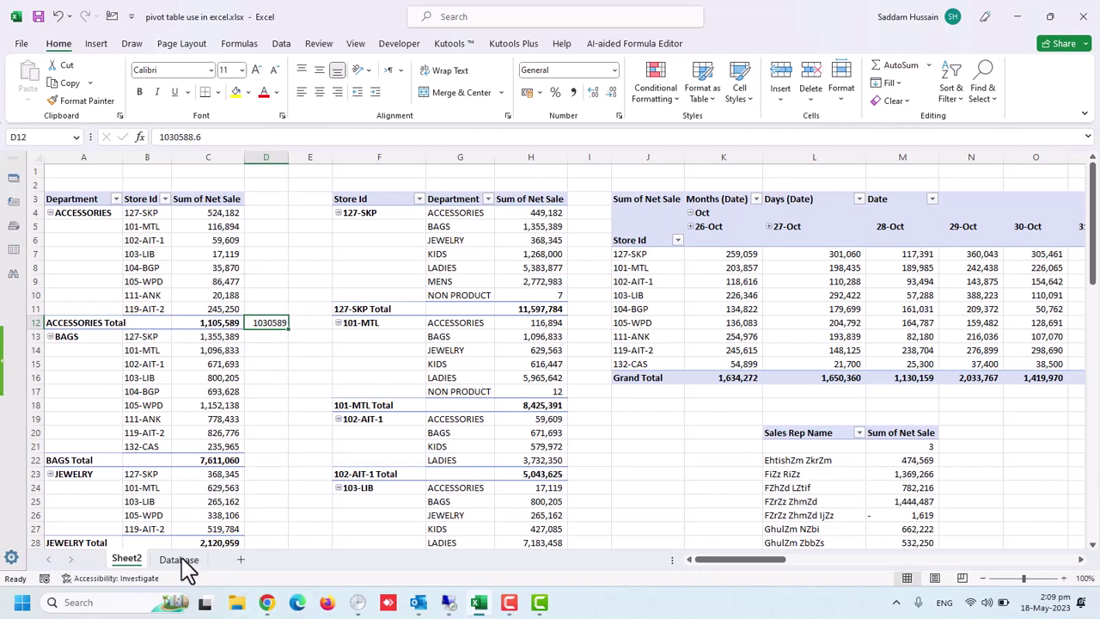
{"action": "left_click", "coordinate": [219, 226]}
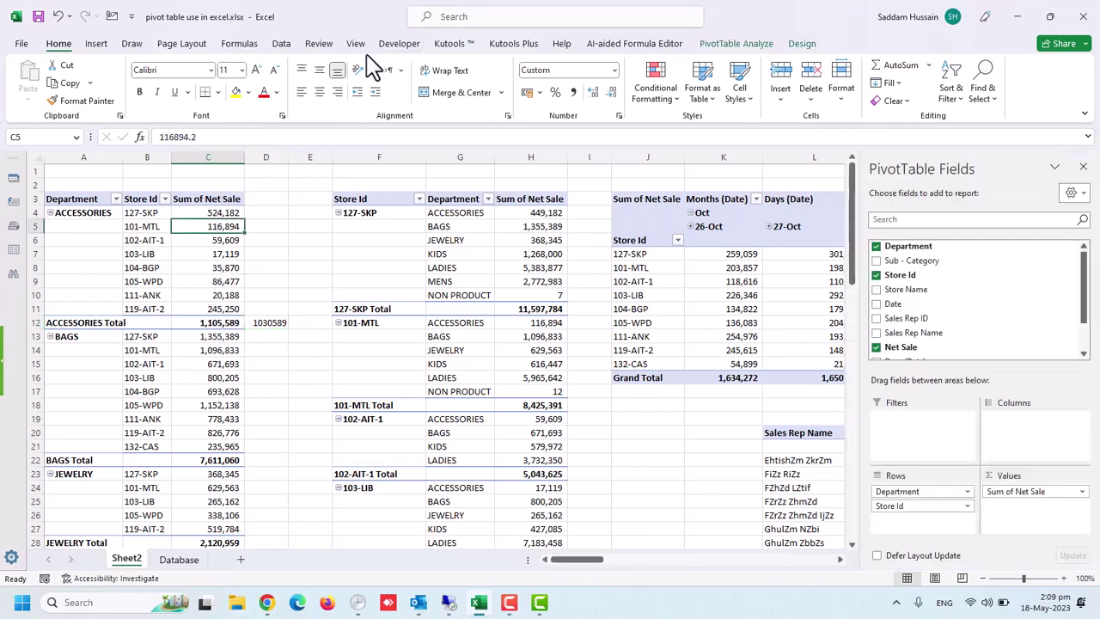
{"action": "left_click", "coordinate": [282, 43]}
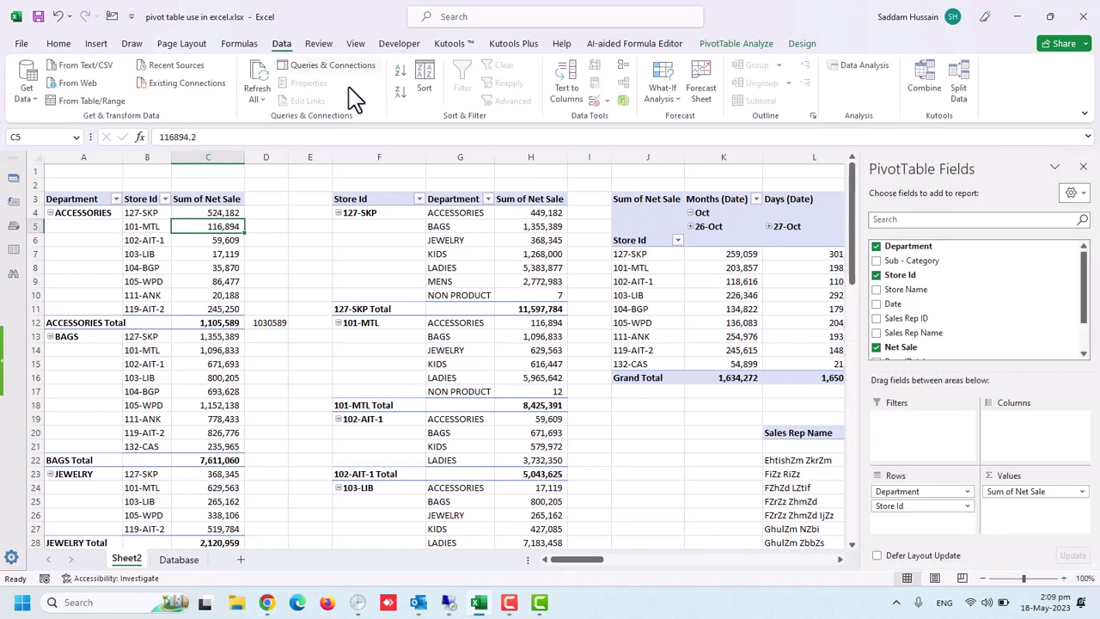
{"action": "left_click", "coordinate": [266, 88]}
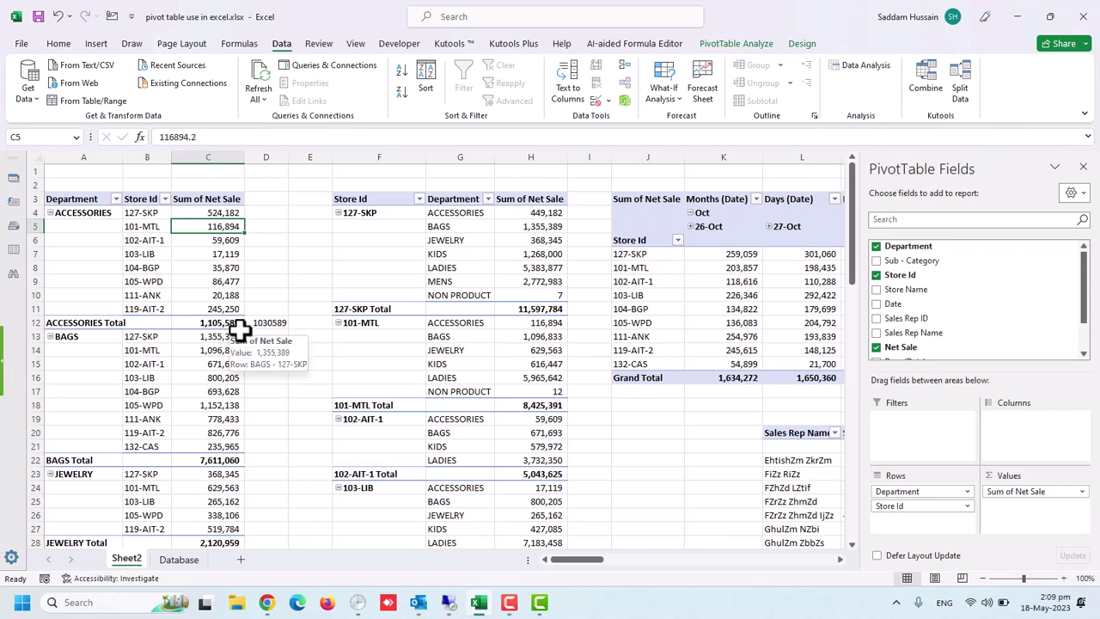
- Enter a difference formula in E12 comparing D12 and C12, showing the 75,000 gap
{"action": "left_click", "coordinate": [309, 322]}
{"action": "type", "text": "="}
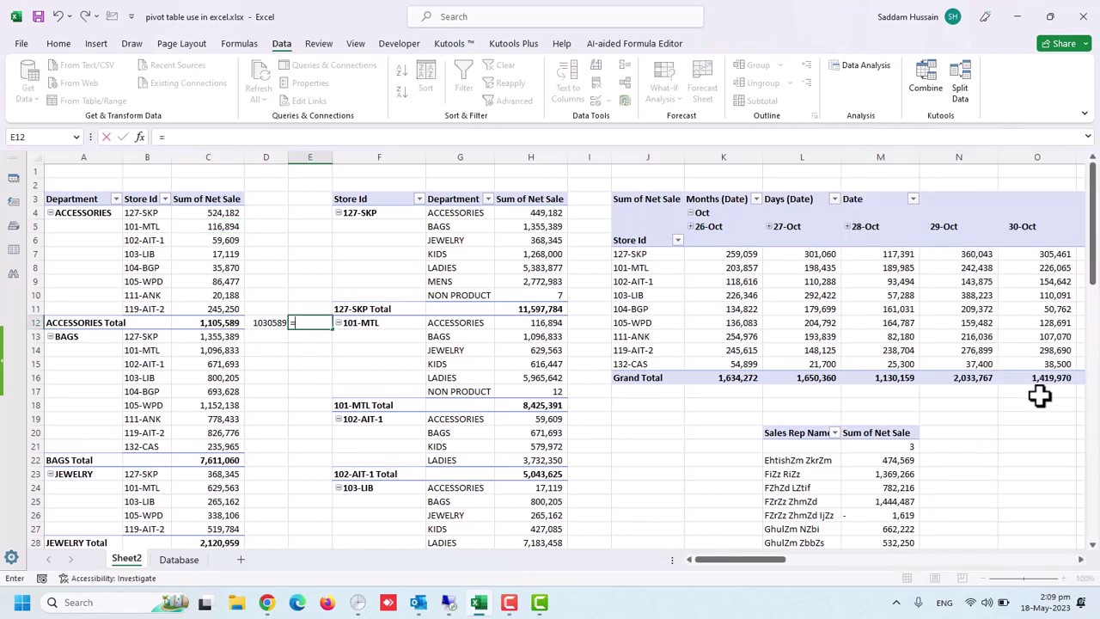
{"action": "key", "text": "Left"}
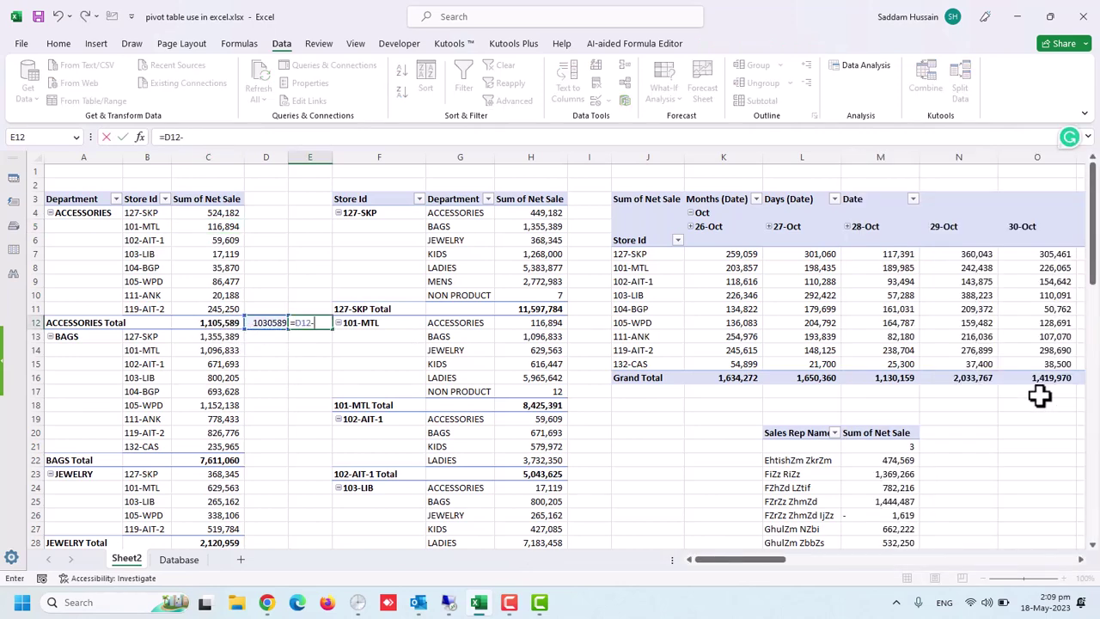
{"action": "key", "text": "Left"}
{"action": "key", "text": "Left"}
{"action": "key", "text": "Return"}
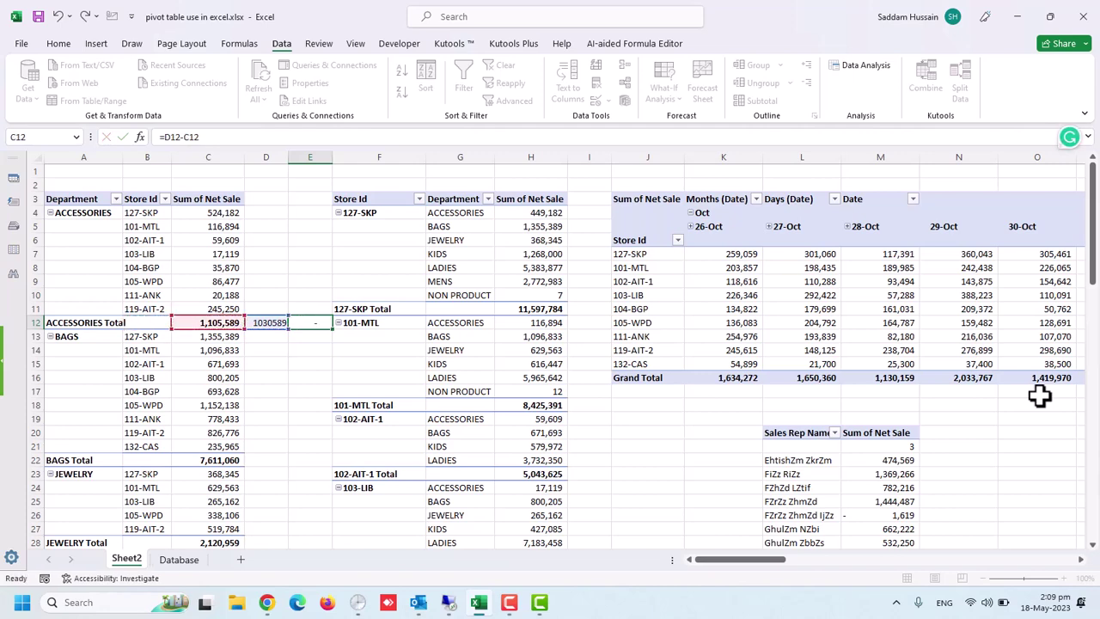
{"action": "key", "text": "Return"}
{"action": "key", "text": "Up"}
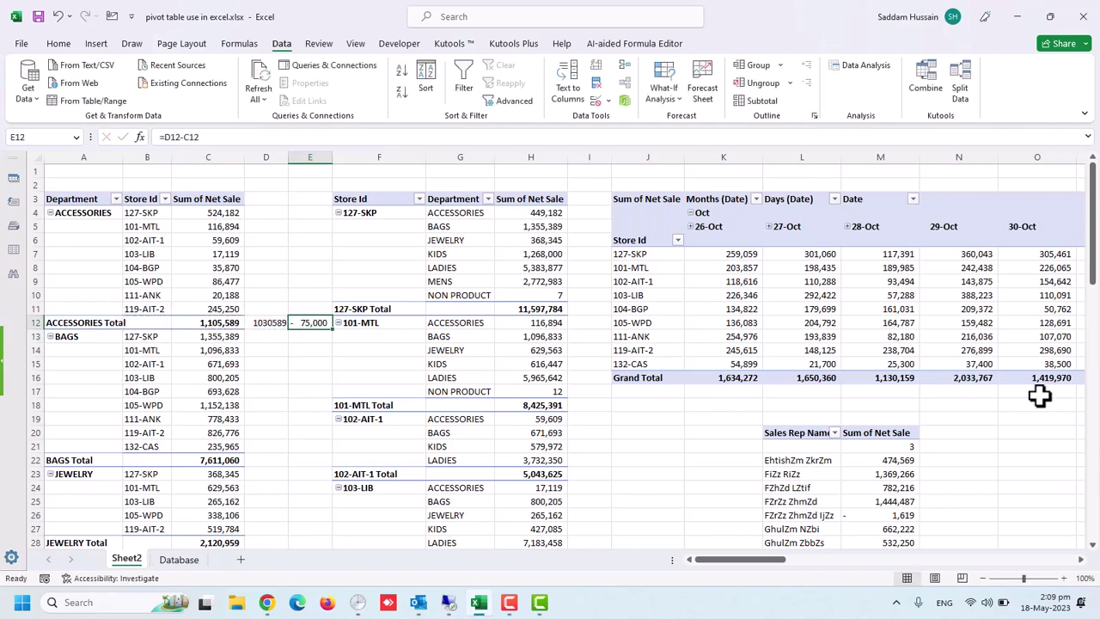
{"action": "key", "text": "Left"}
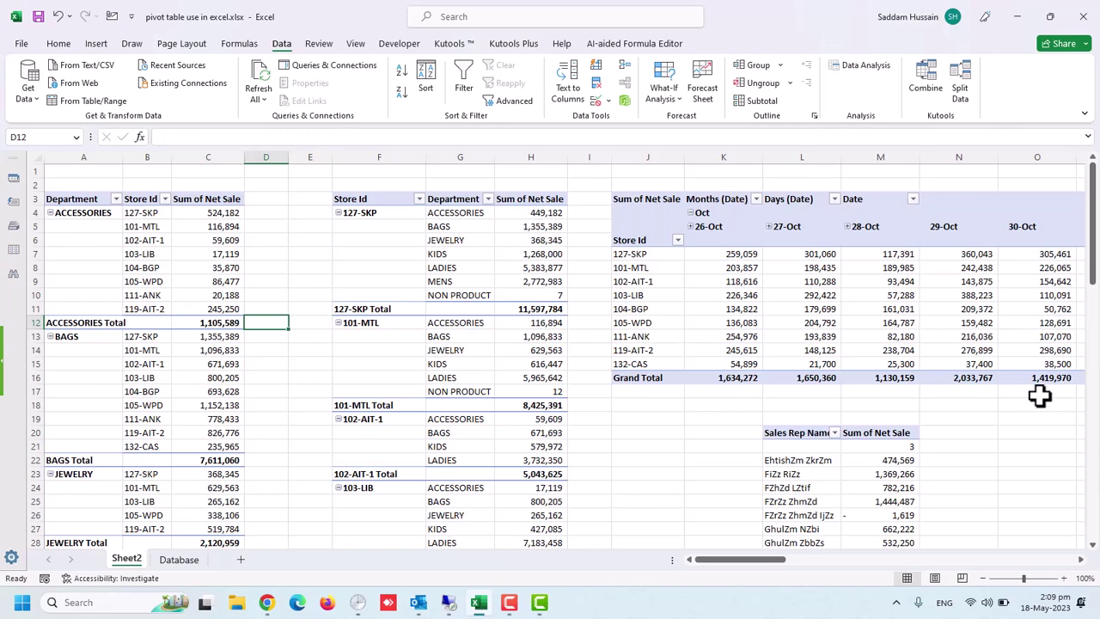
{"action": "key", "text": "ctrl+Left"}
{"action": "key", "text": "ctrl+Up"}
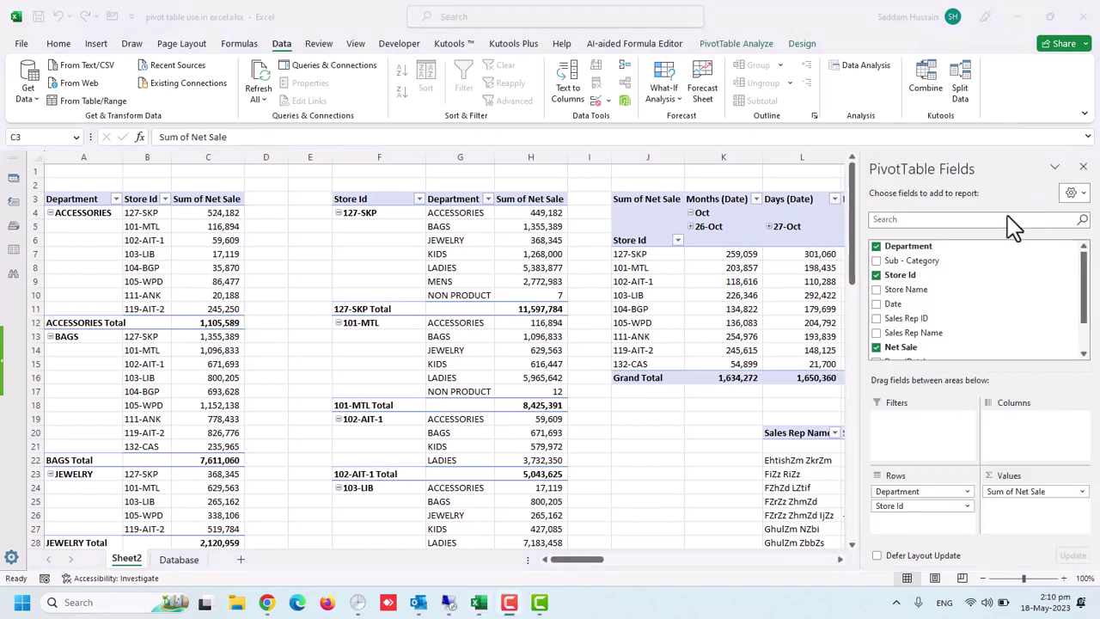
- Turn on Classic PivotTable layout for the first pivot table in its Display options
{"action": "left_click", "coordinate": [91, 199]}
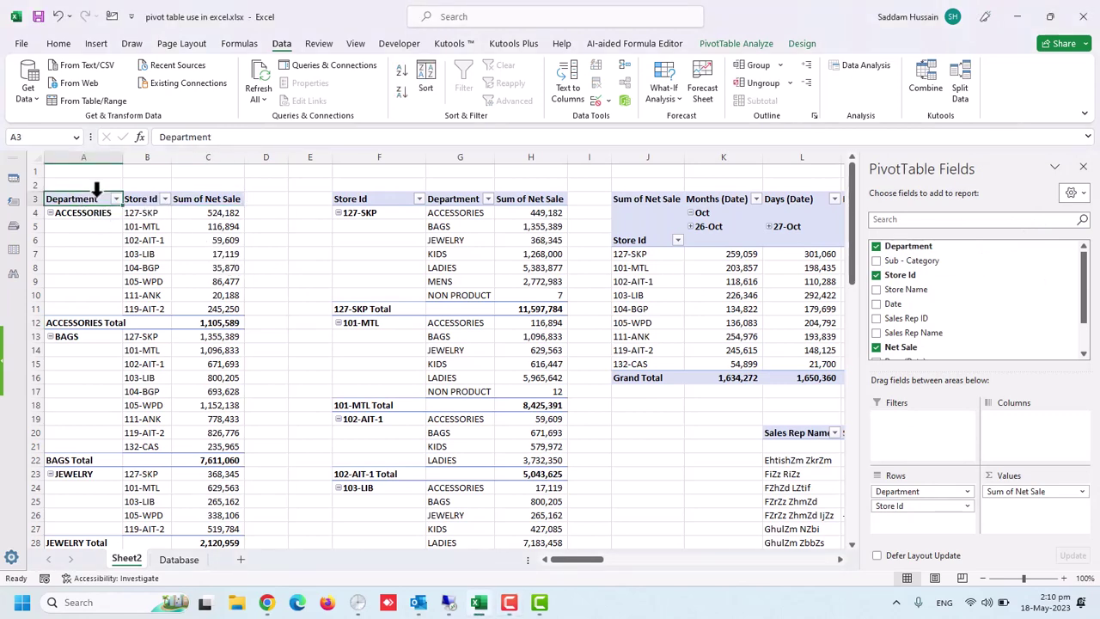
{"action": "right_click", "coordinate": [95, 198]}
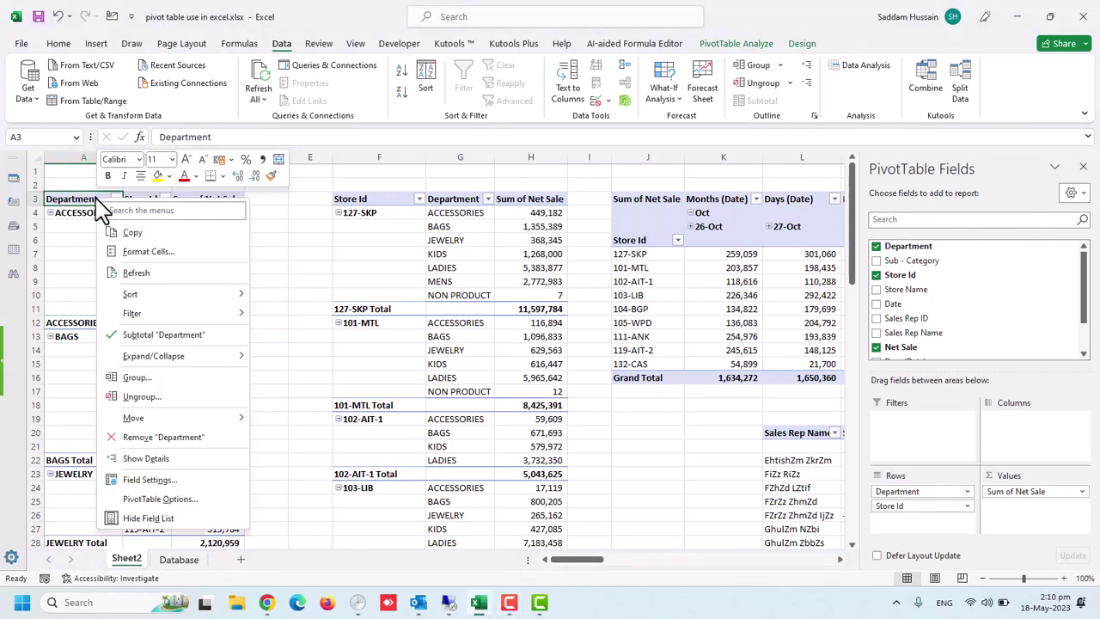
{"action": "left_click", "coordinate": [160, 499]}
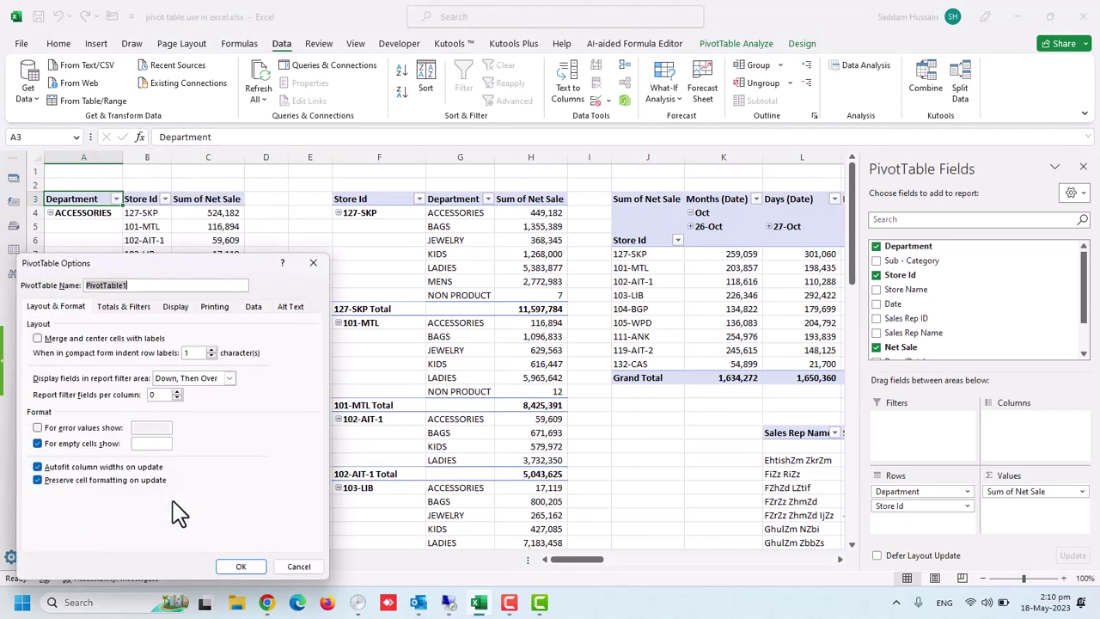
{"action": "left_click", "coordinate": [145, 309]}
{"action": "left_click", "coordinate": [176, 308]}
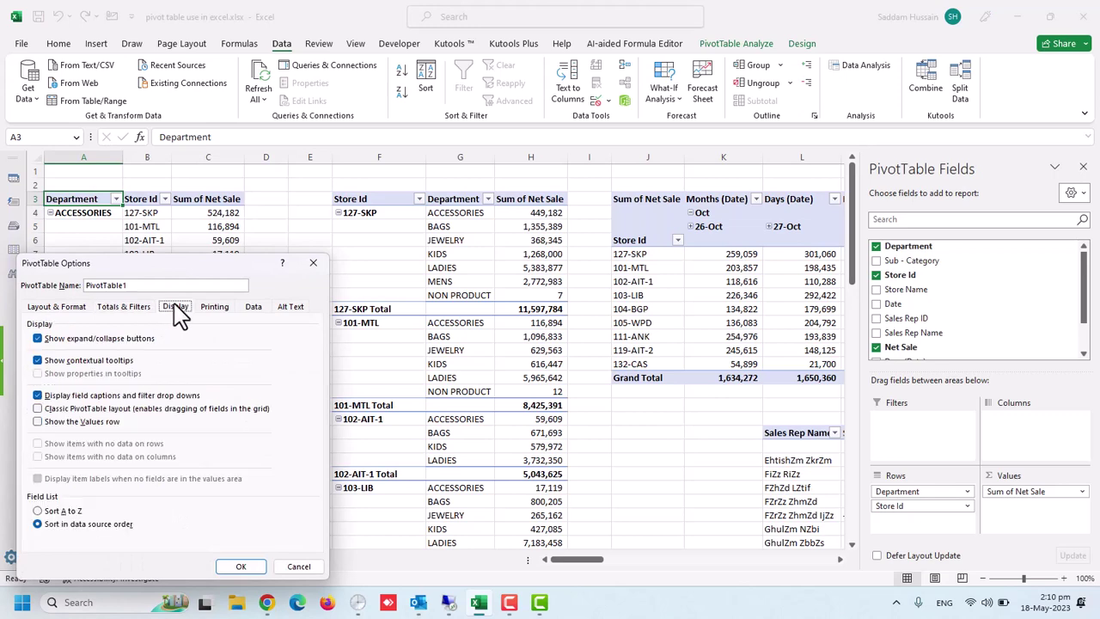
{"action": "left_click", "coordinate": [86, 413]}
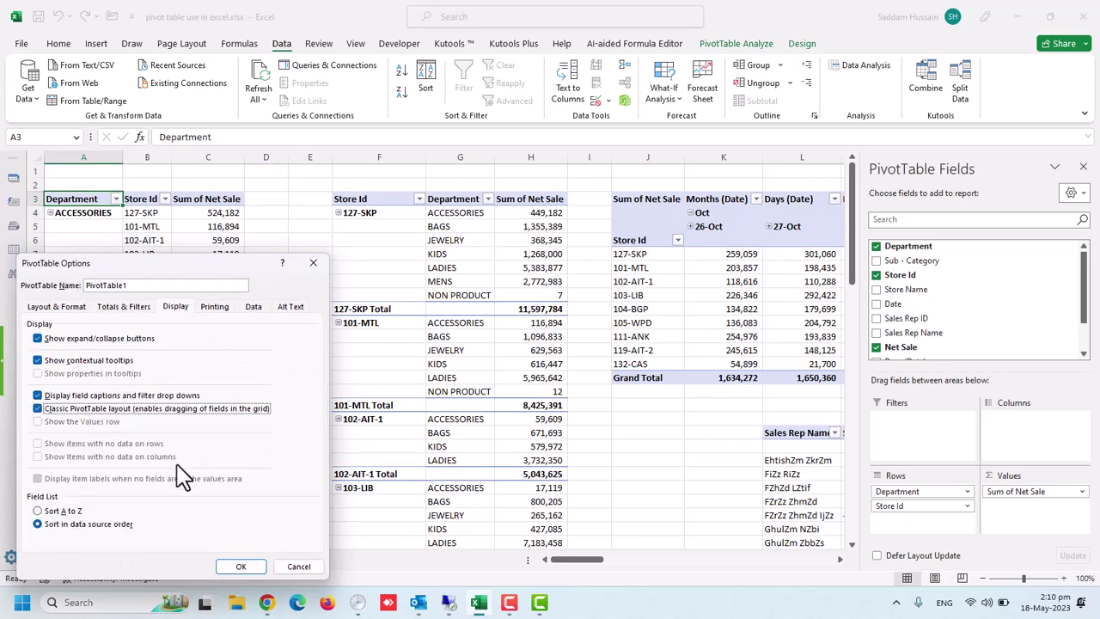
{"action": "left_click", "coordinate": [243, 567]}
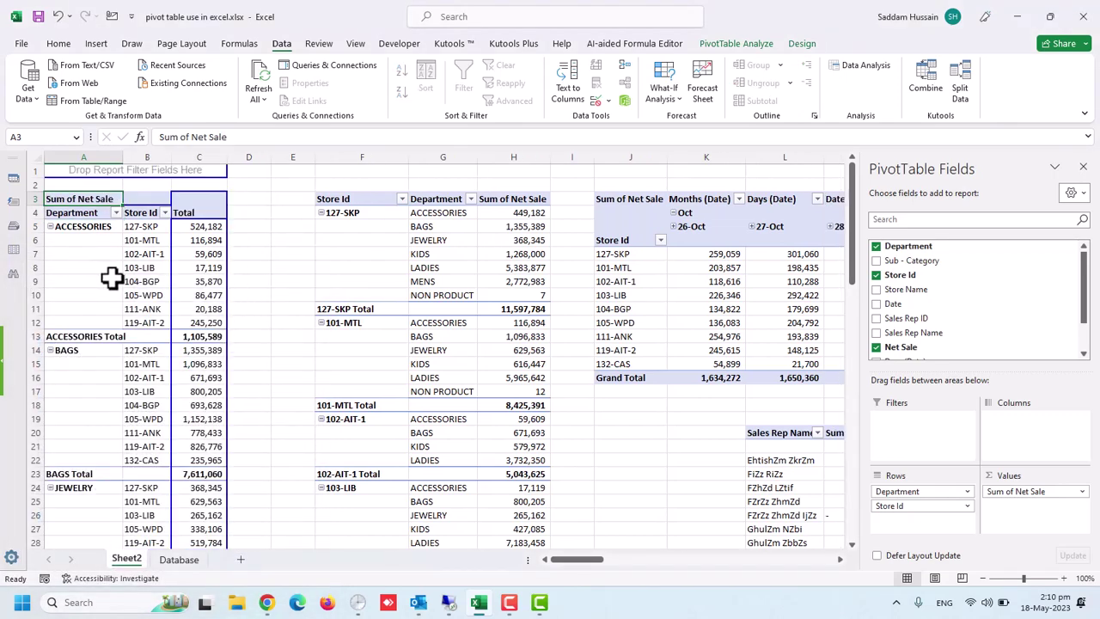
- Turn on Classic PivotTable layout for the second pivot table in columns F–H
{"action": "left_click", "coordinate": [140, 262]}
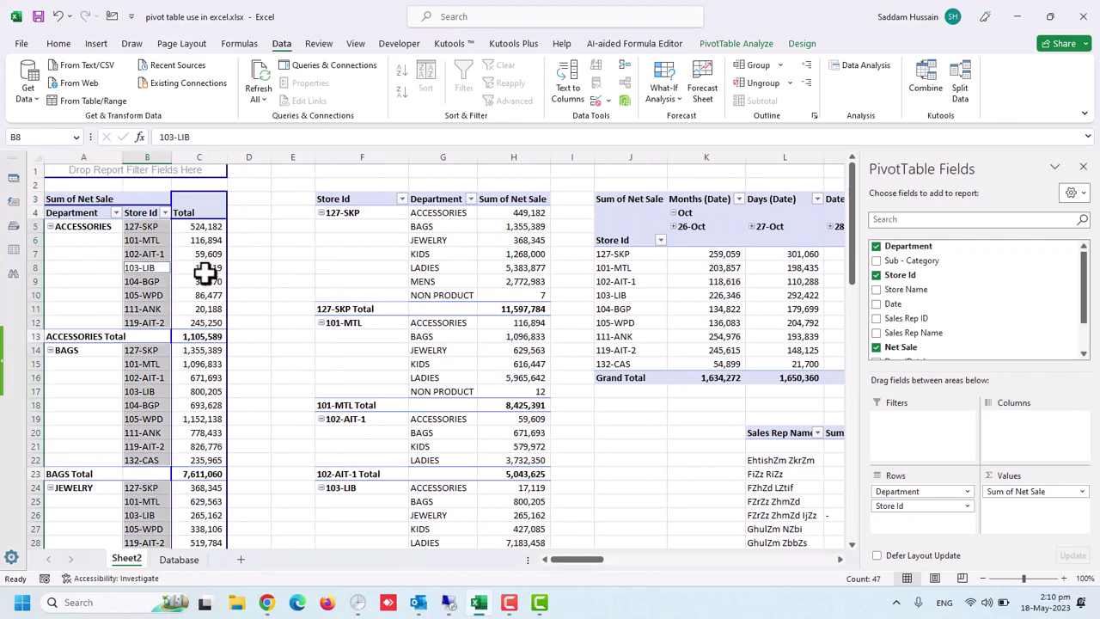
{"action": "left_click", "coordinate": [351, 239]}
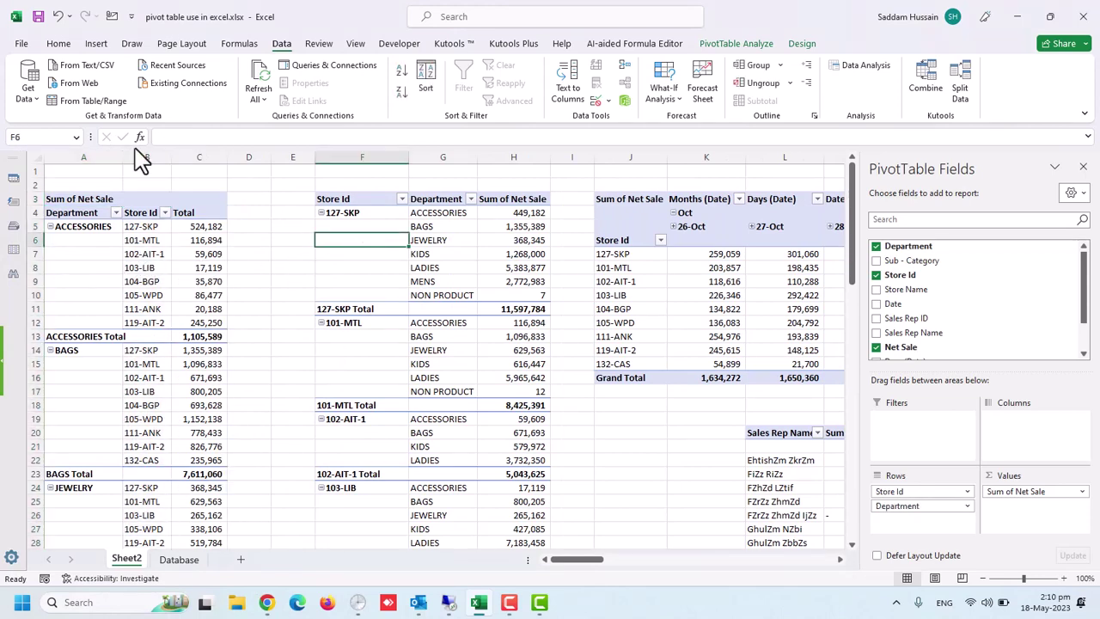
{"action": "left_click", "coordinate": [447, 201]}
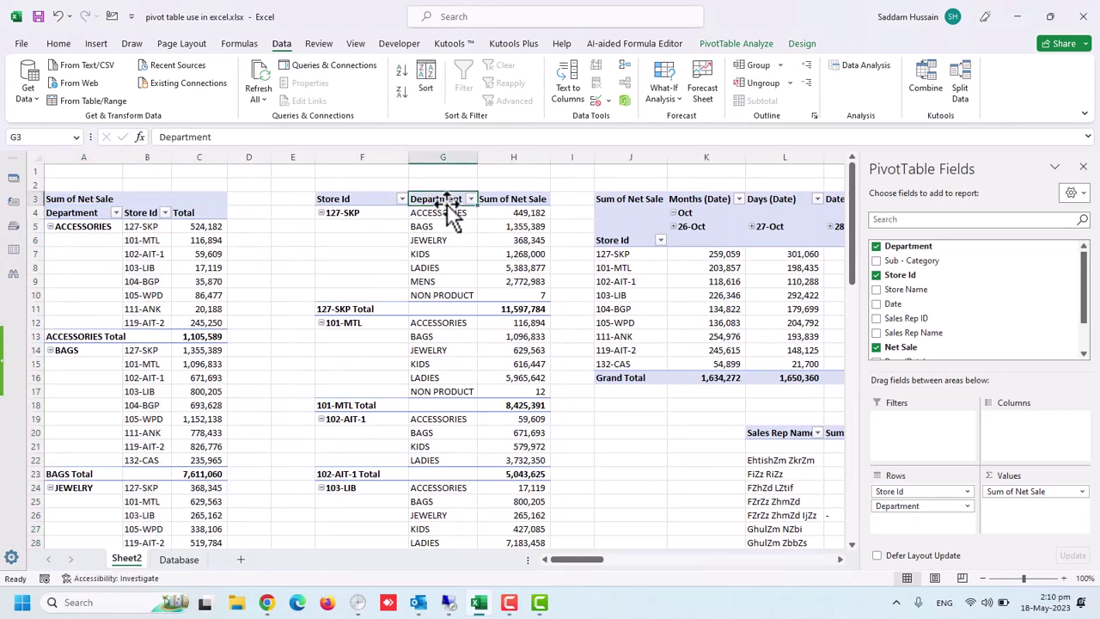
{"action": "right_click", "coordinate": [453, 199]}
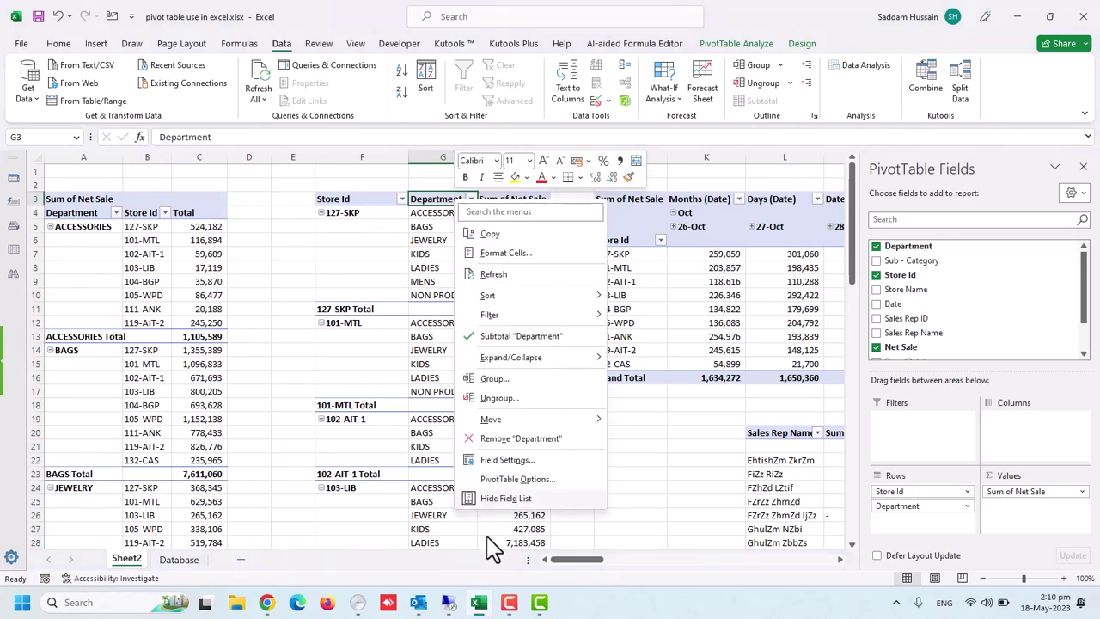
{"action": "left_click", "coordinate": [524, 482]}
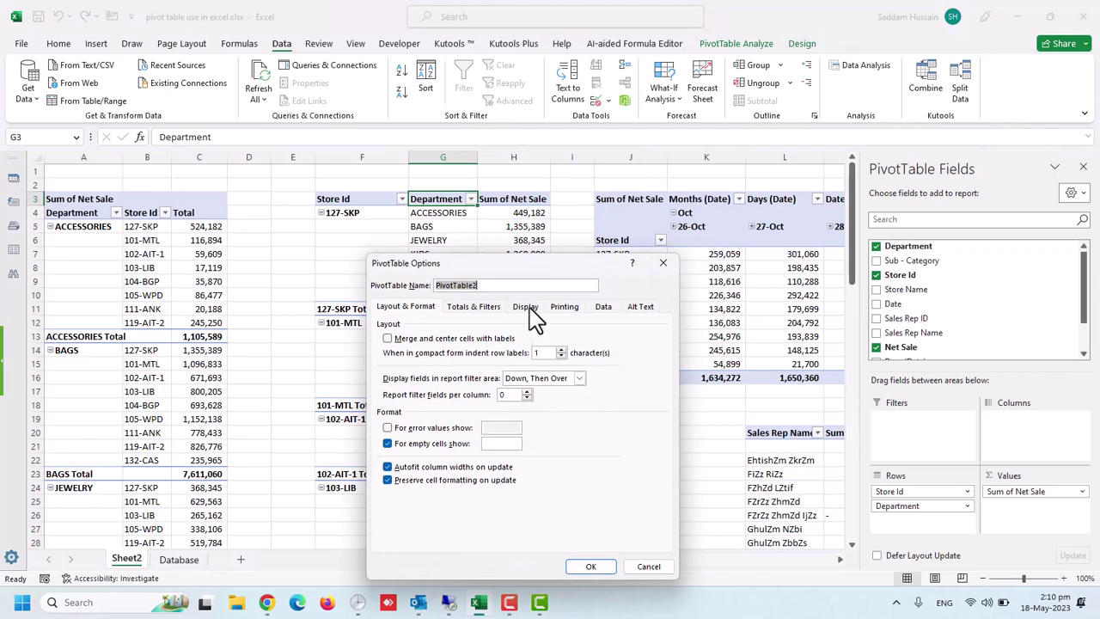
{"action": "left_click", "coordinate": [528, 309]}
{"action": "left_click", "coordinate": [441, 412]}
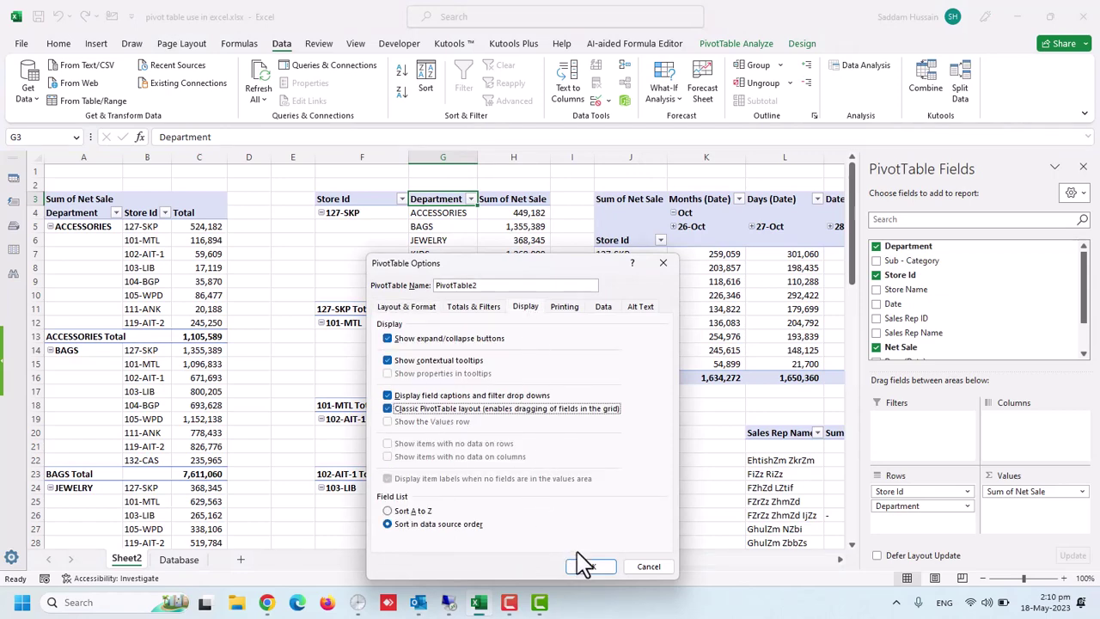
{"action": "left_click", "coordinate": [584, 566]}
{"action": "left_click", "coordinate": [439, 260]}
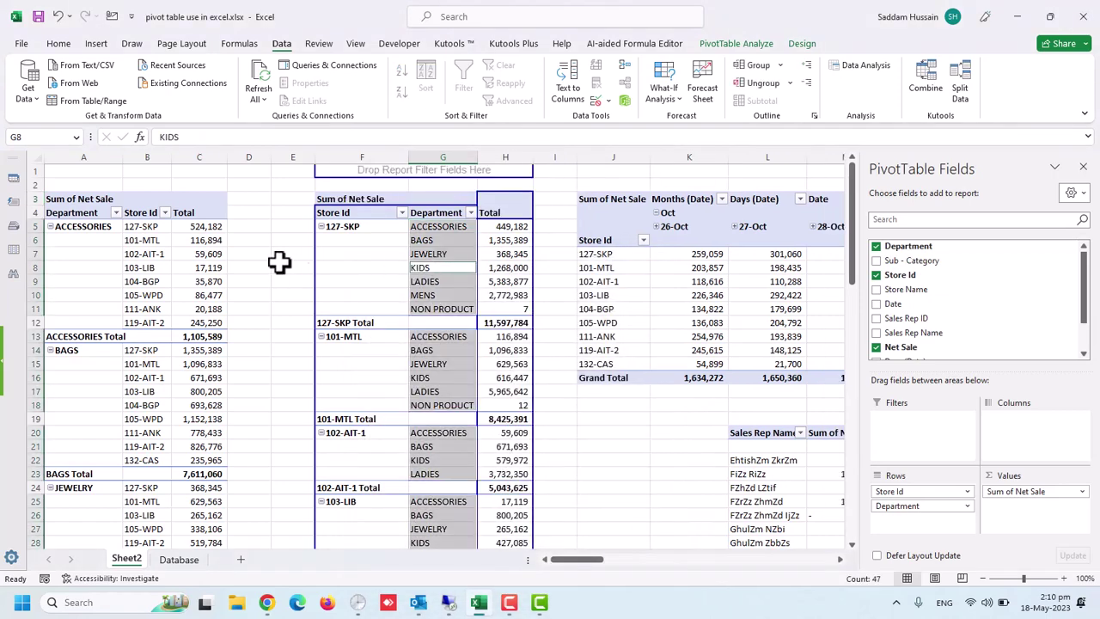
{"action": "left_click", "coordinate": [203, 257]}
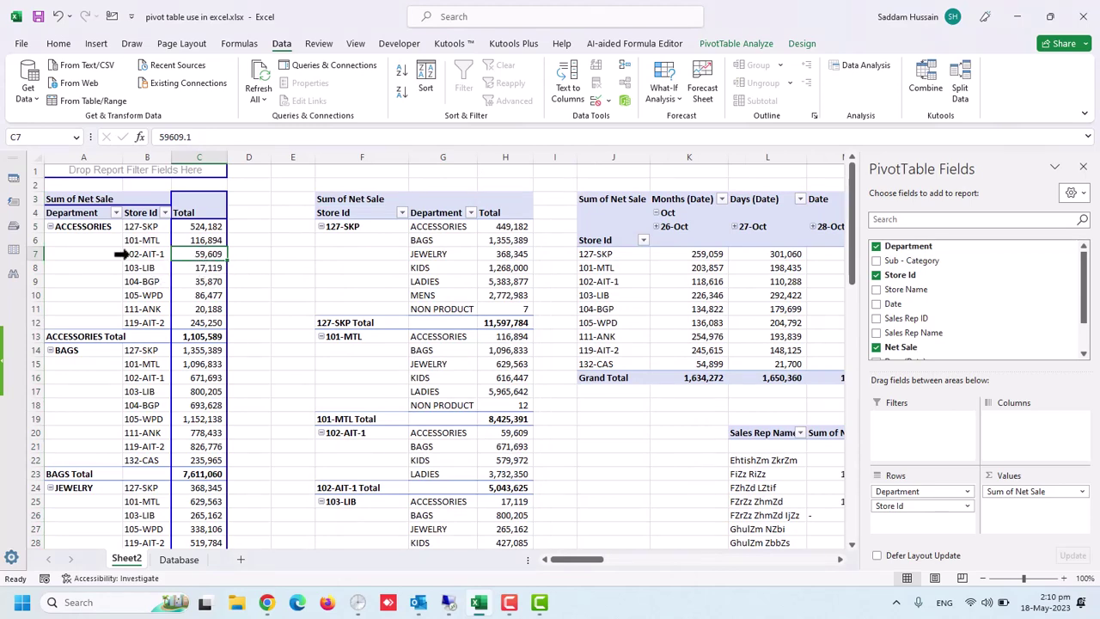
- Summarize the first pivot's Net Sale by Average, giving ACCESSORIES Total 394 and BAGS 2,636
{"action": "left_click", "coordinate": [197, 226]}
{"action": "left_click", "coordinate": [198, 282]}
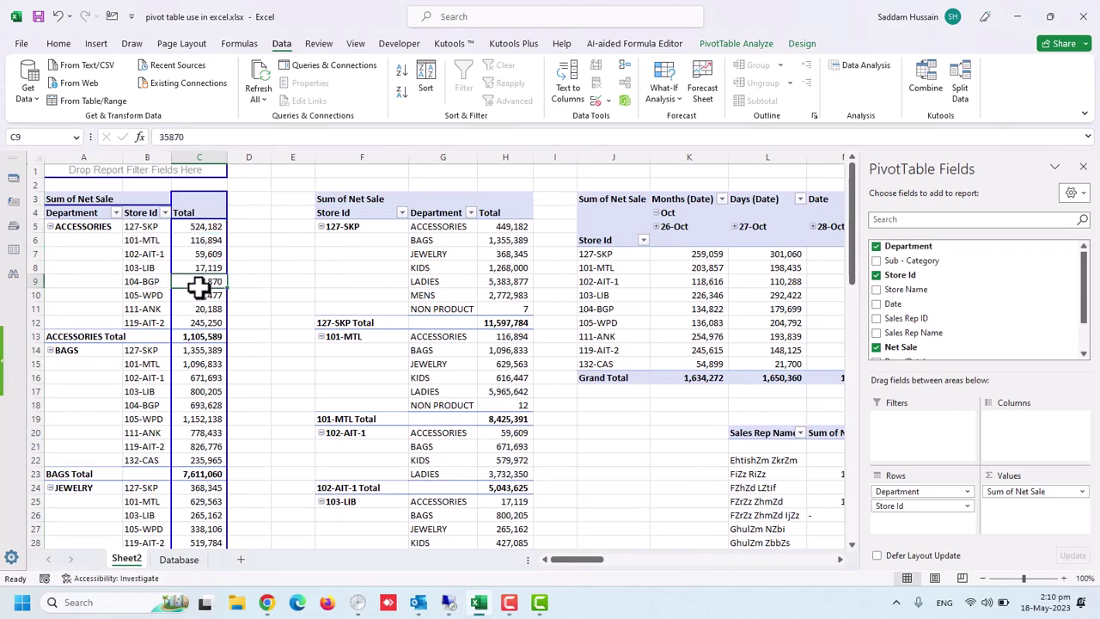
{"action": "left_click", "coordinate": [199, 226]}
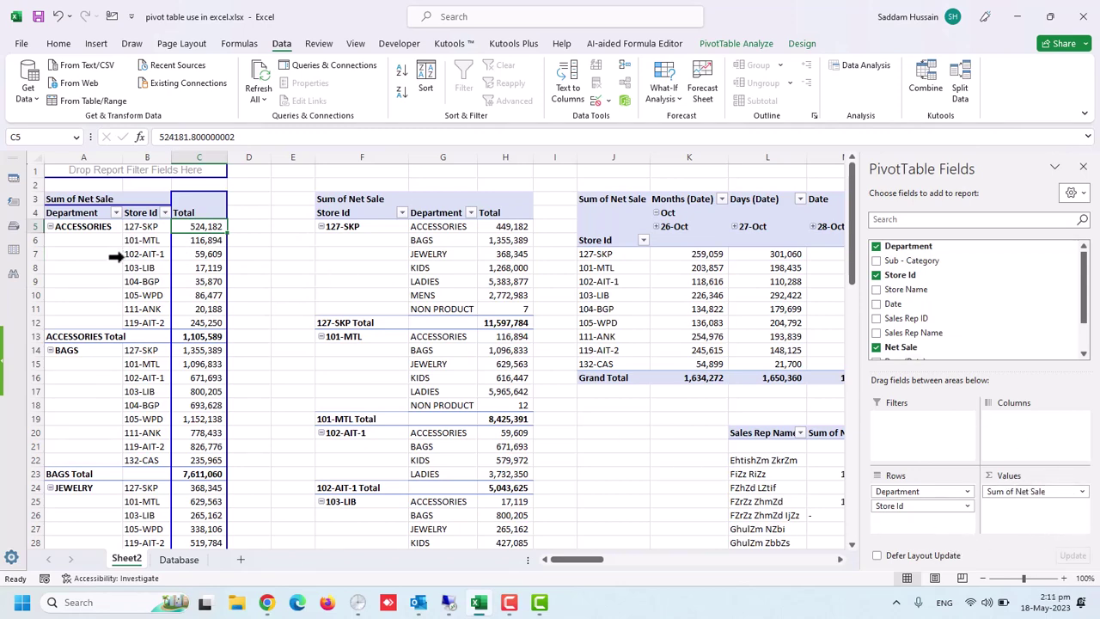
{"action": "right_click", "coordinate": [203, 234]}
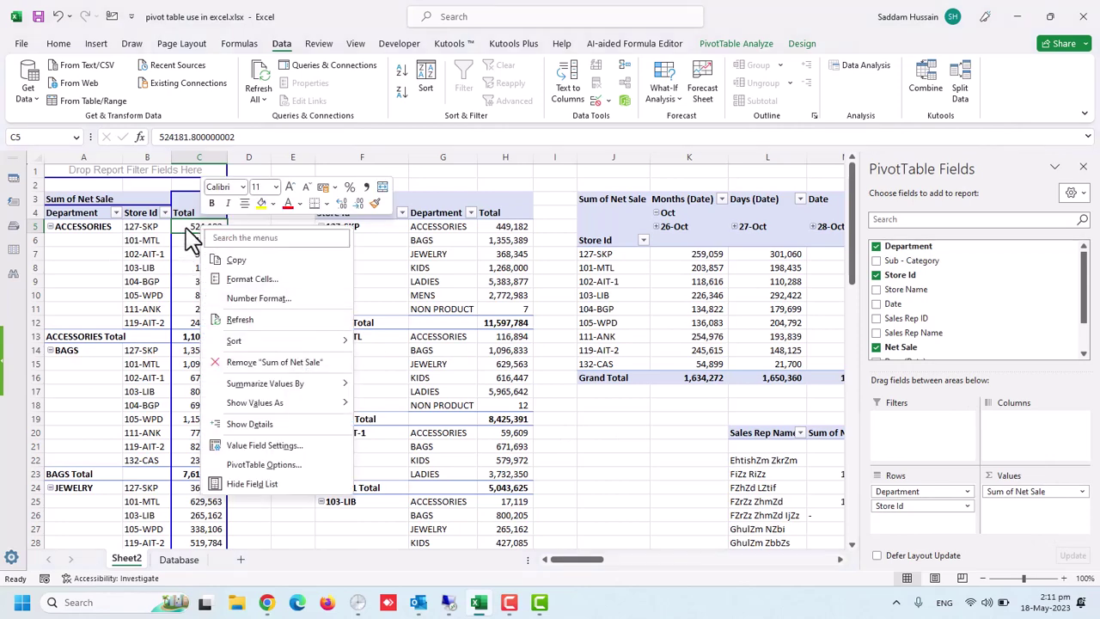
{"action": "right_click", "coordinate": [177, 228]}
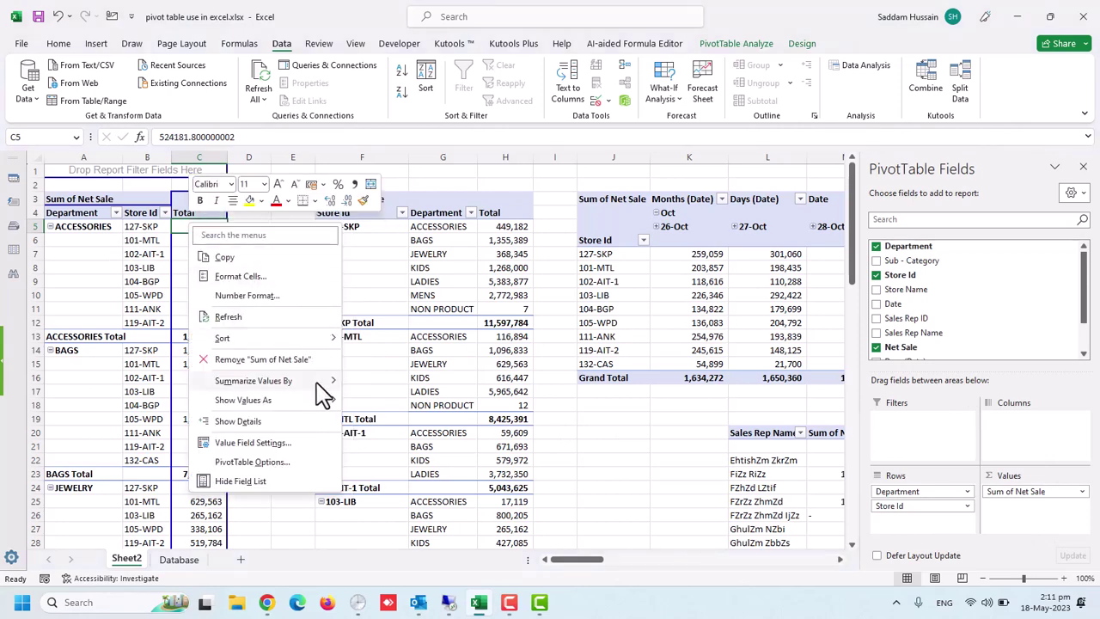
{"action": "mouse_move", "coordinate": [265, 383]}
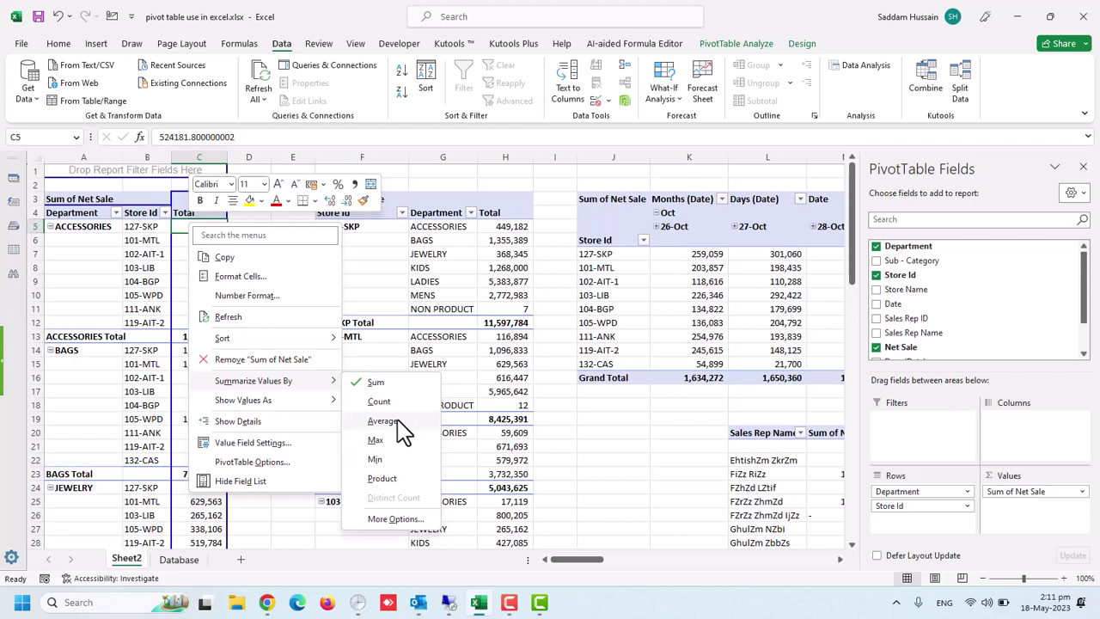
{"action": "left_click", "coordinate": [383, 420]}
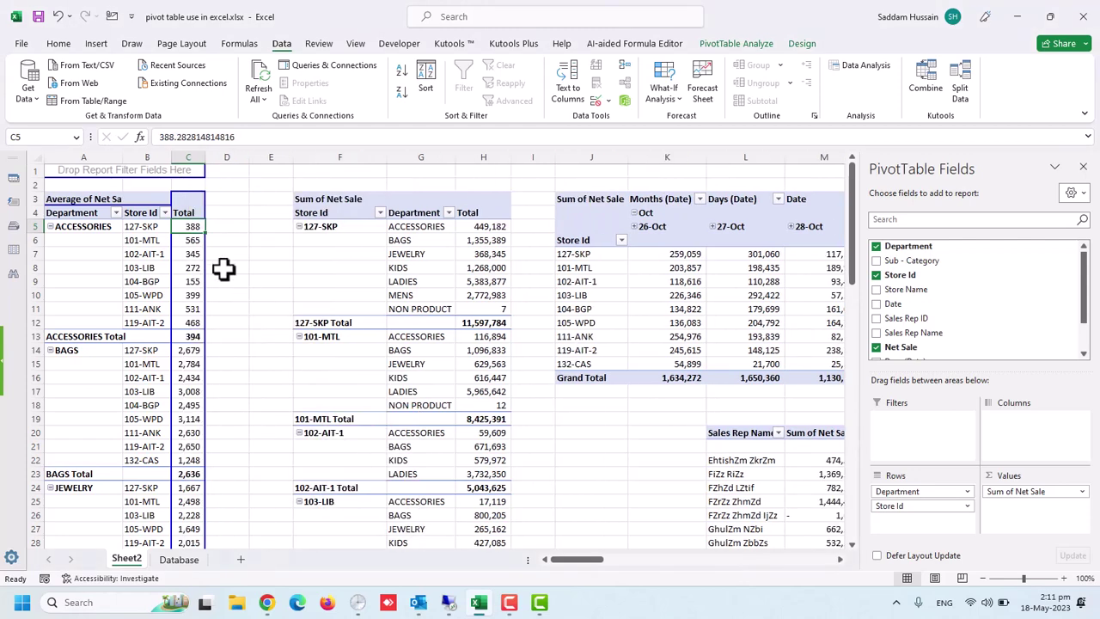
{"action": "left_click", "coordinate": [148, 226]}
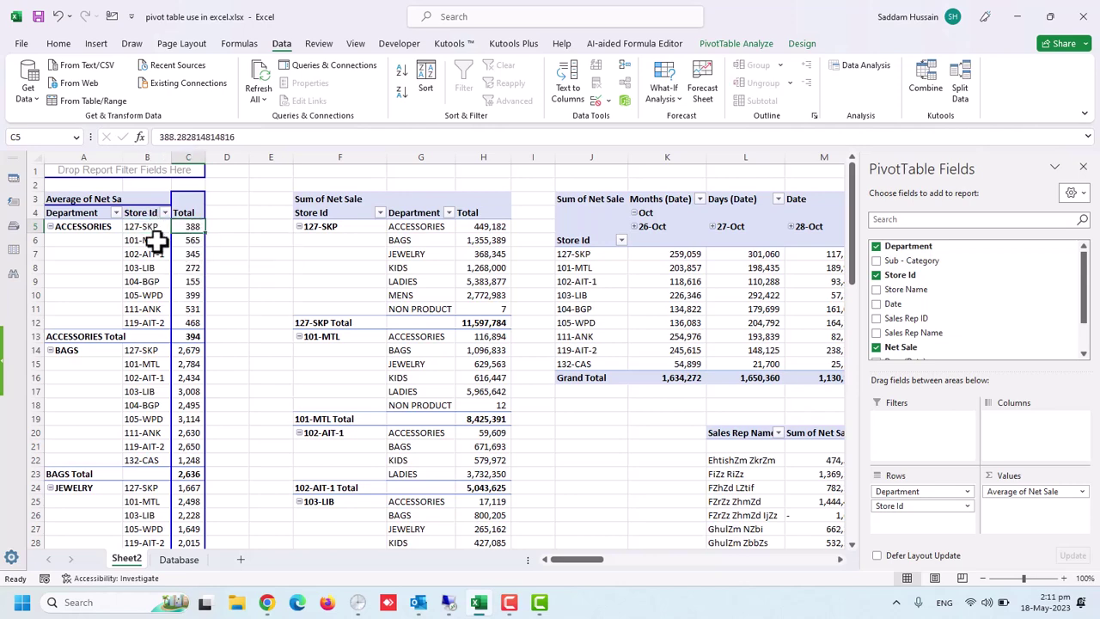
{"action": "left_click", "coordinate": [155, 241]}
{"action": "left_click", "coordinate": [187, 239]}
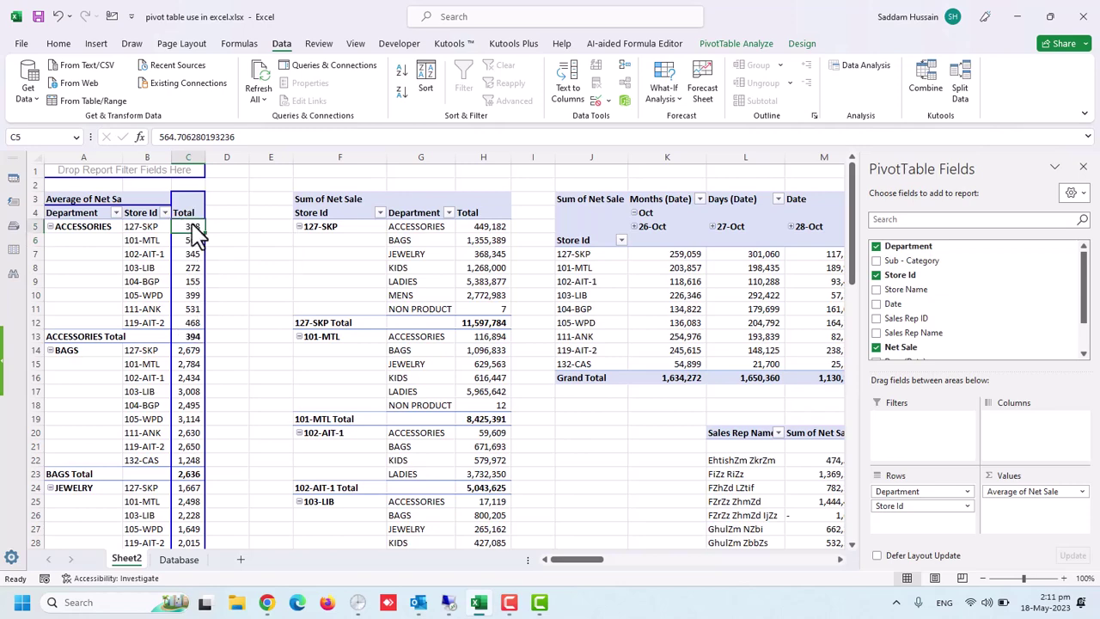
- Summarize the first pivot's Net Sale by Max, giving ACCESSORIES Total 5,438 and BAGS 23,199
{"action": "right_click", "coordinate": [192, 224]}
{"action": "mouse_move", "coordinate": [258, 338]}
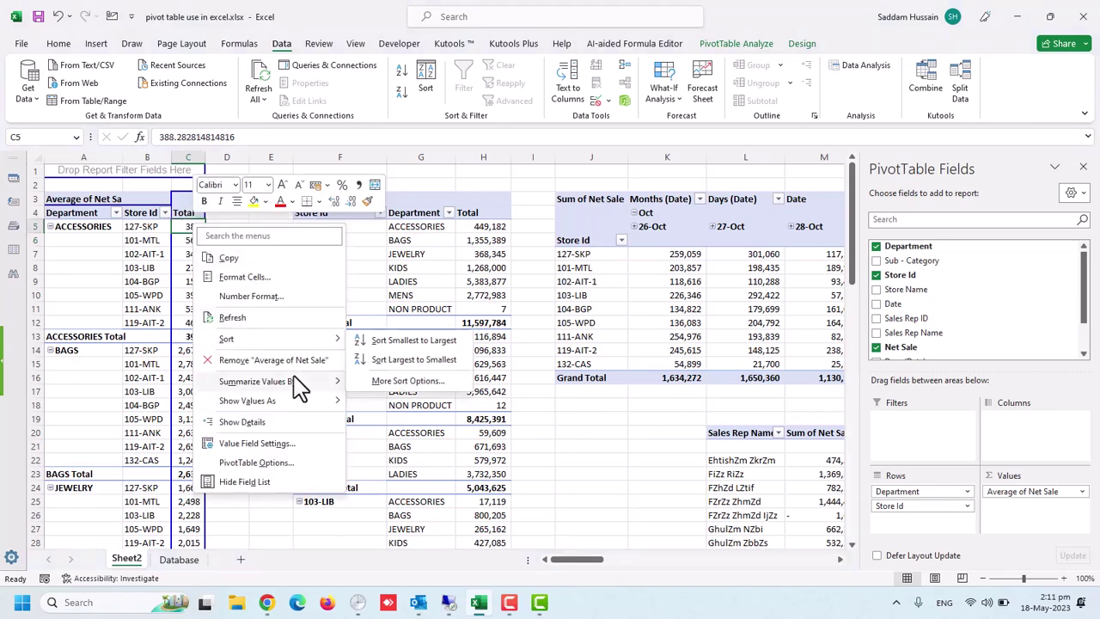
{"action": "left_click", "coordinate": [379, 440]}
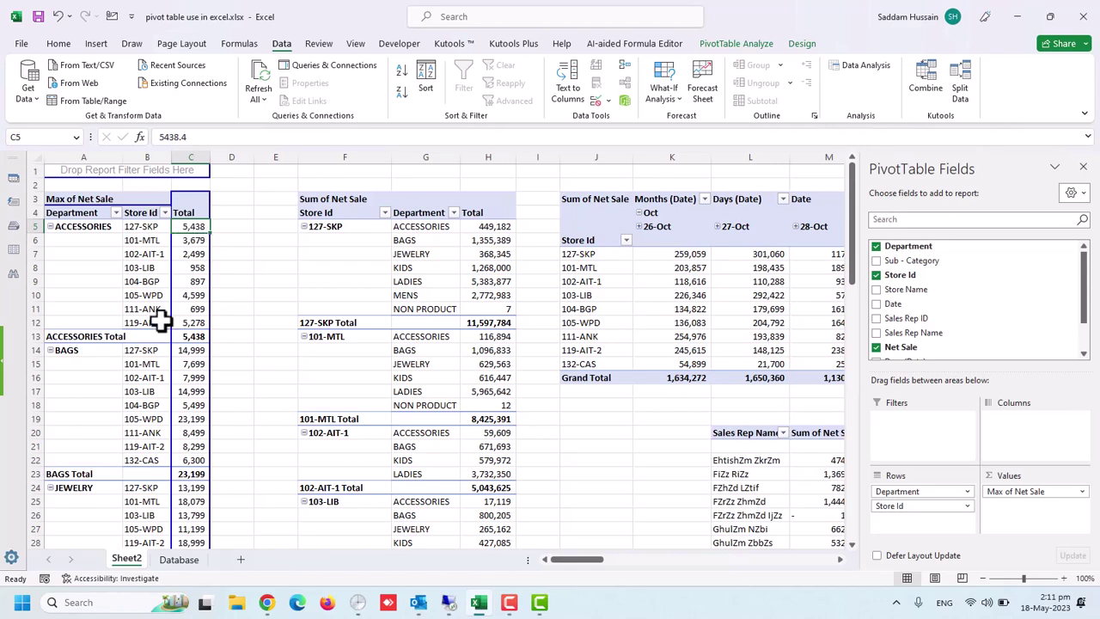
{"action": "left_click", "coordinate": [179, 559]}
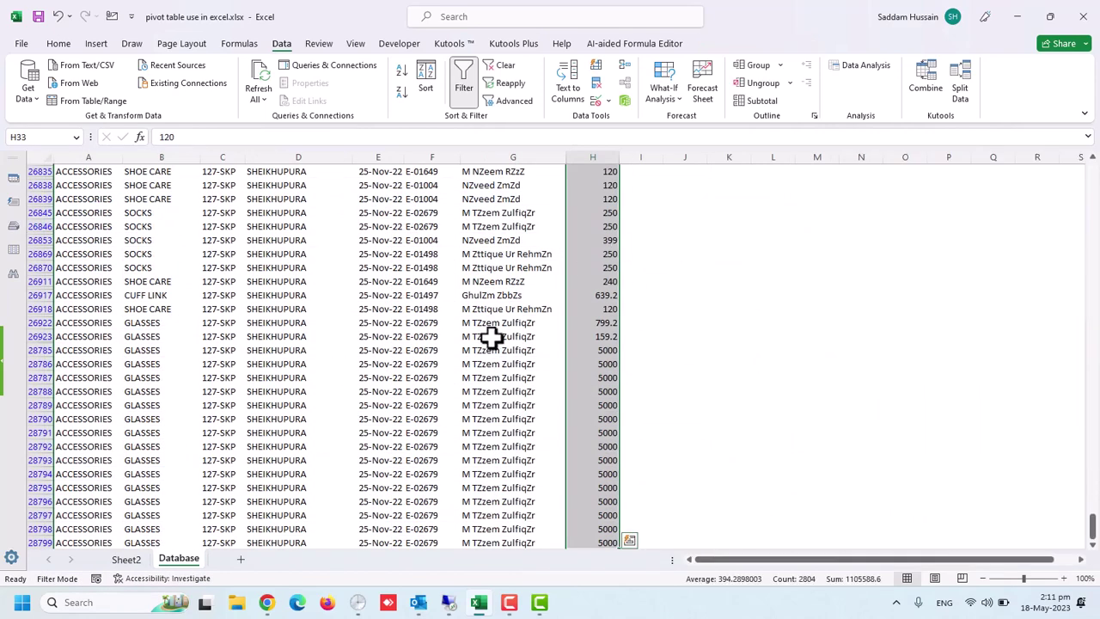
{"action": "left_click", "coordinate": [128, 559]}
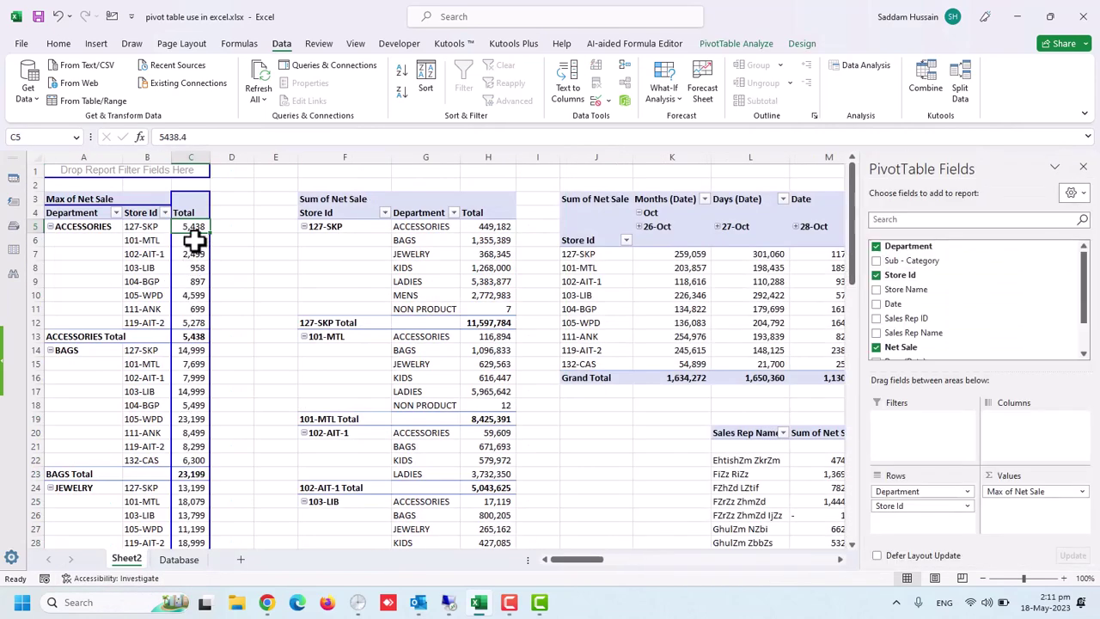
{"action": "left_click", "coordinate": [141, 226]}
{"action": "left_click", "coordinate": [190, 228]}
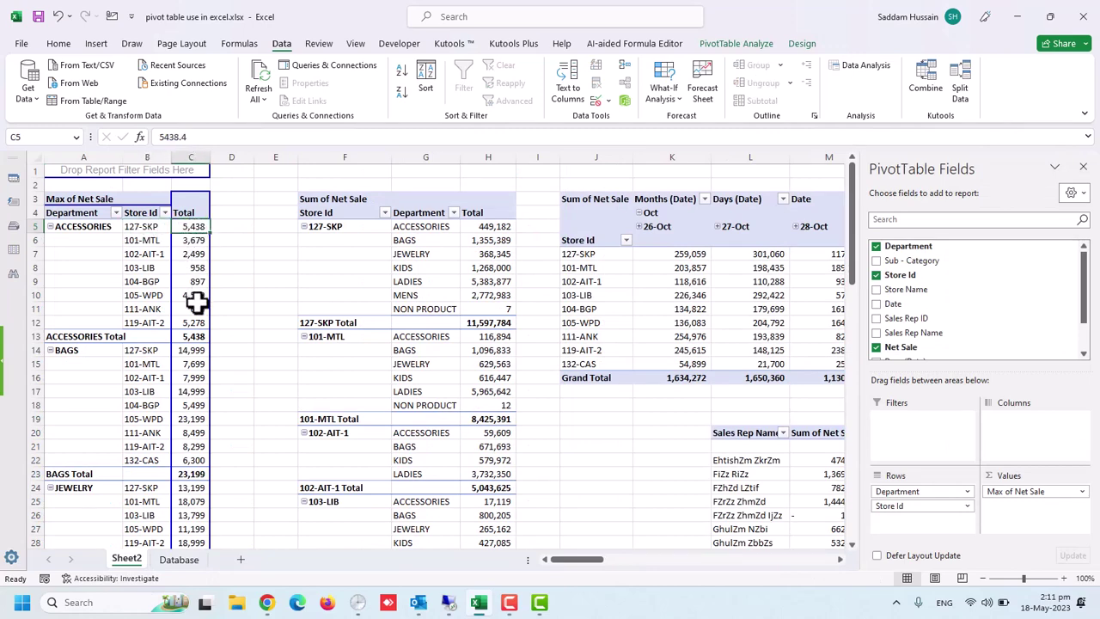
- Switch the first pivot's Net Sale summary to Min, then back to Sum (ACCESSORIES Total 1,105,589)
{"action": "right_click", "coordinate": [193, 226]}
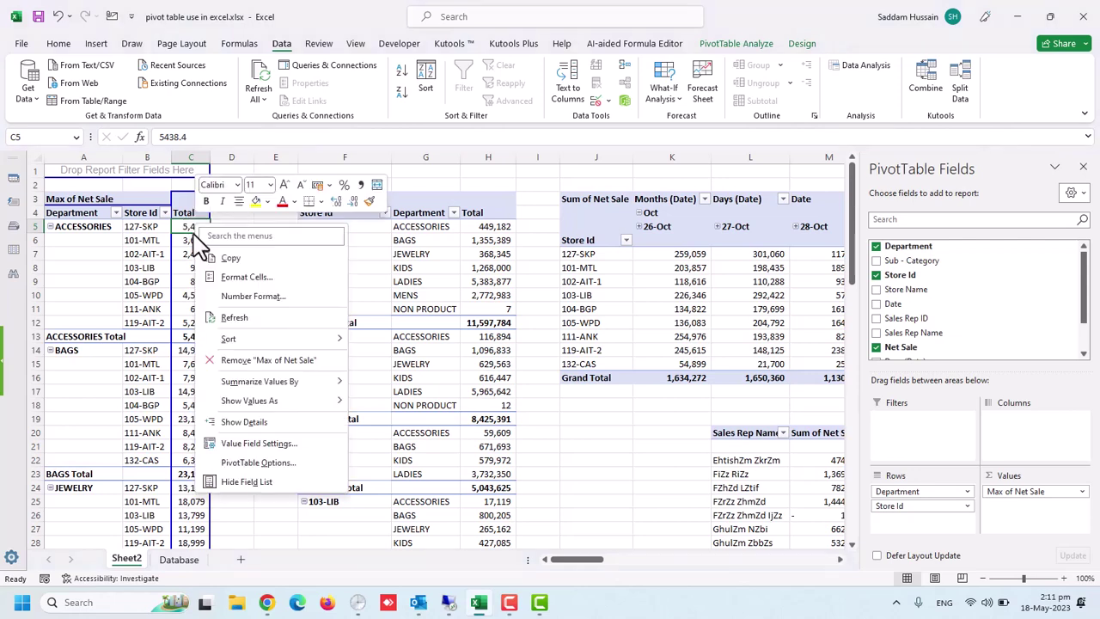
{"action": "mouse_move", "coordinate": [260, 381]}
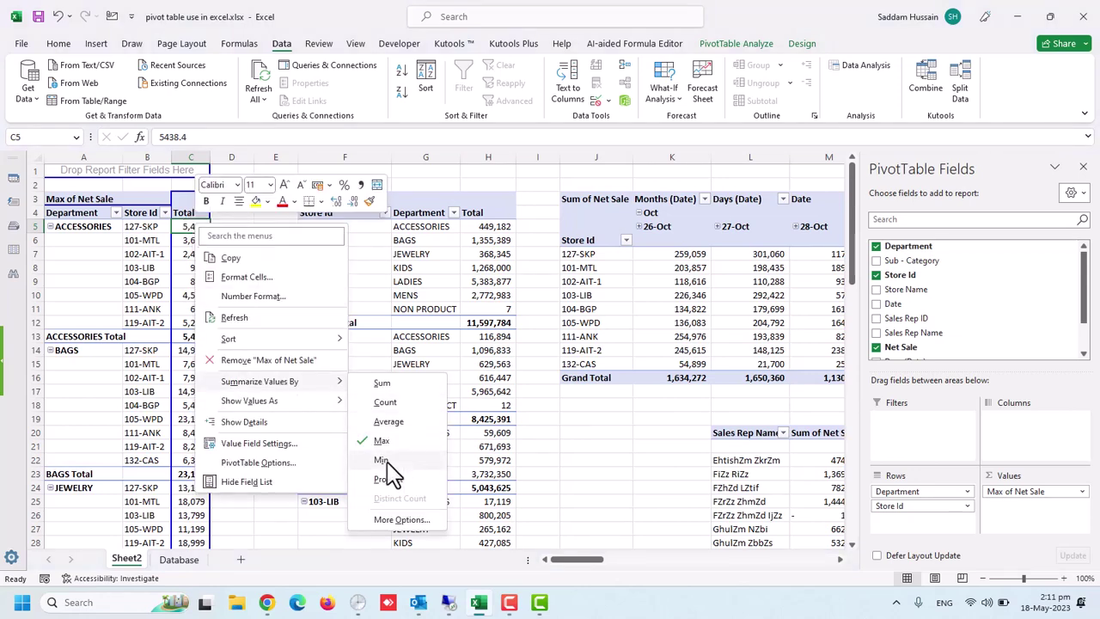
{"action": "left_click", "coordinate": [381, 460]}
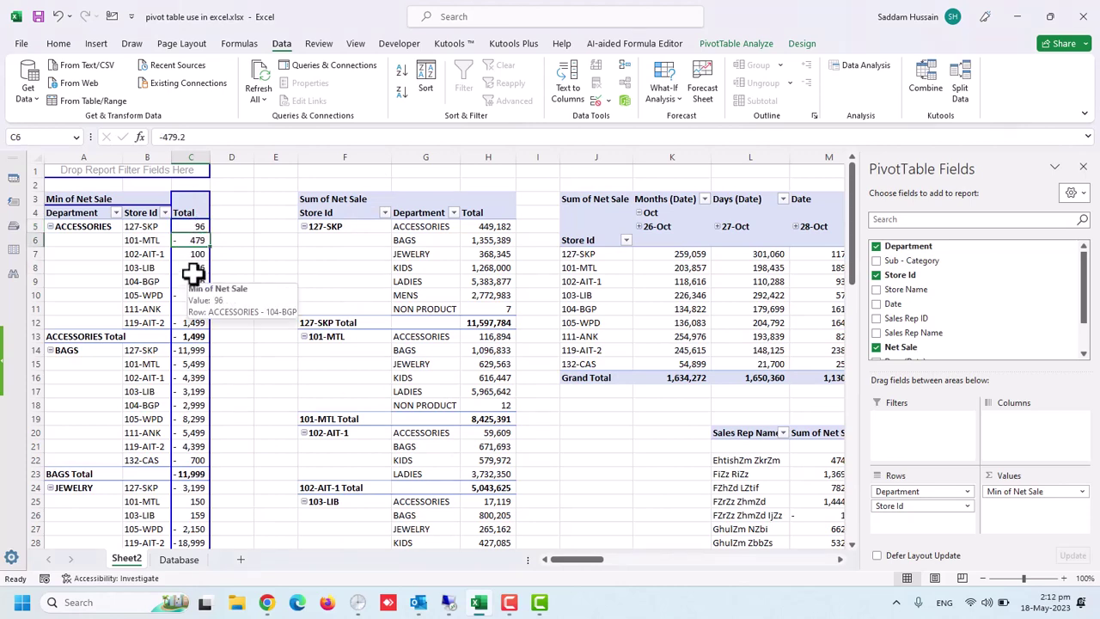
{"action": "left_click", "coordinate": [194, 240]}
{"action": "right_click", "coordinate": [193, 227]}
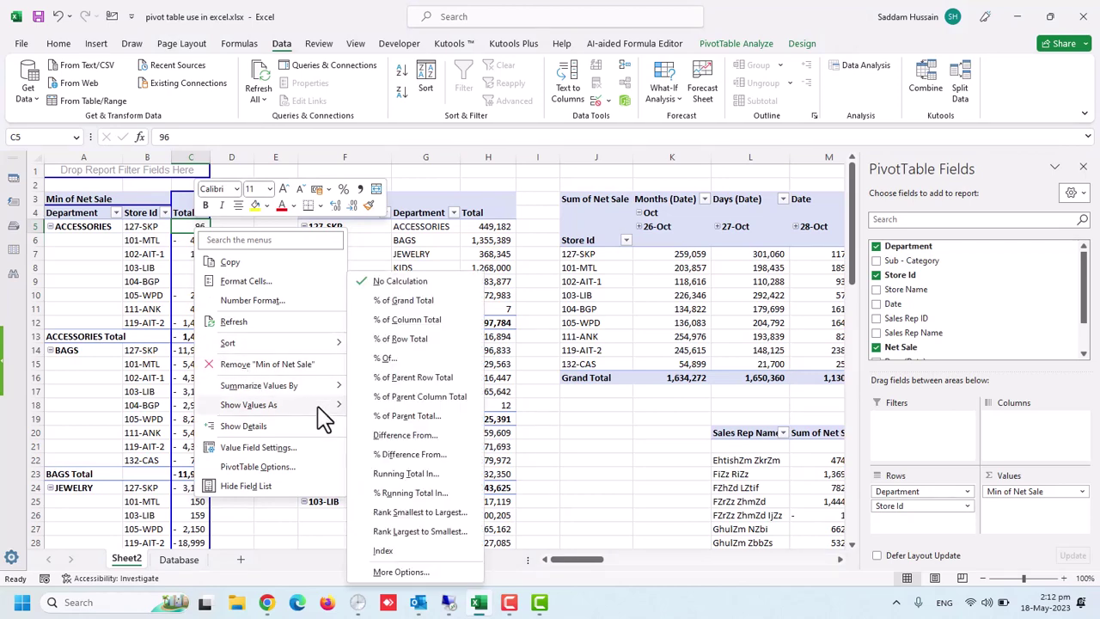
{"action": "mouse_move", "coordinate": [258, 385]}
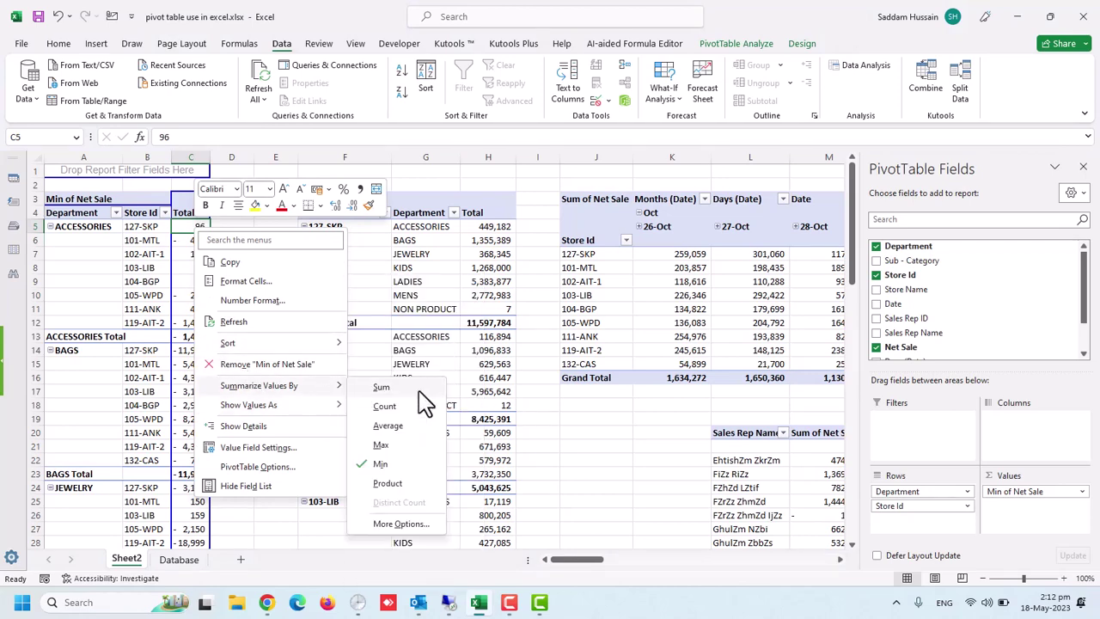
{"action": "key", "text": "Escape"}
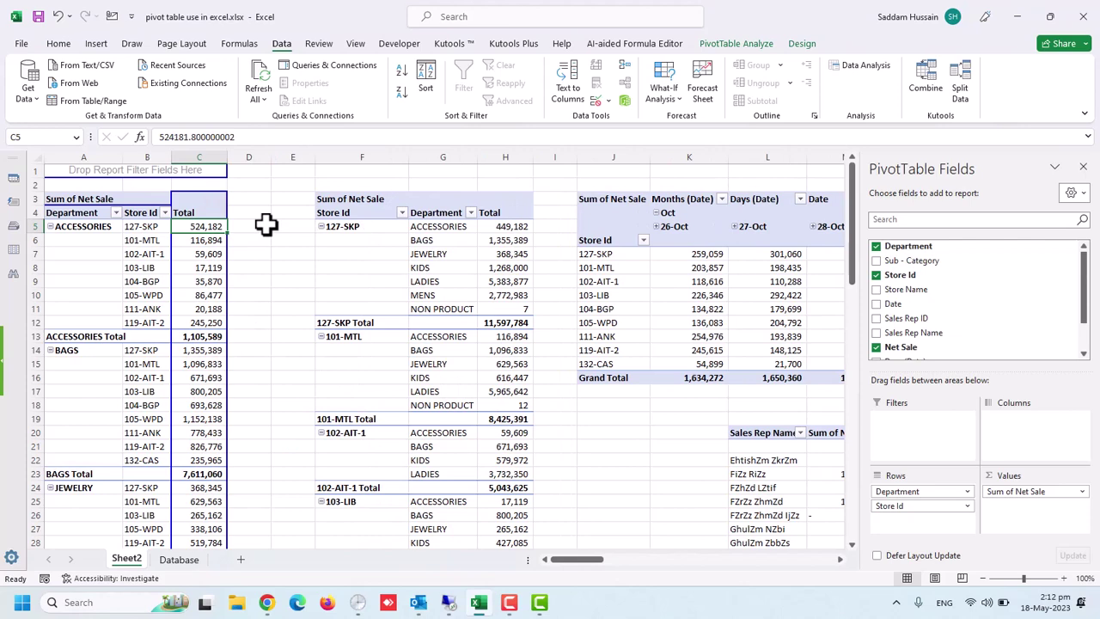